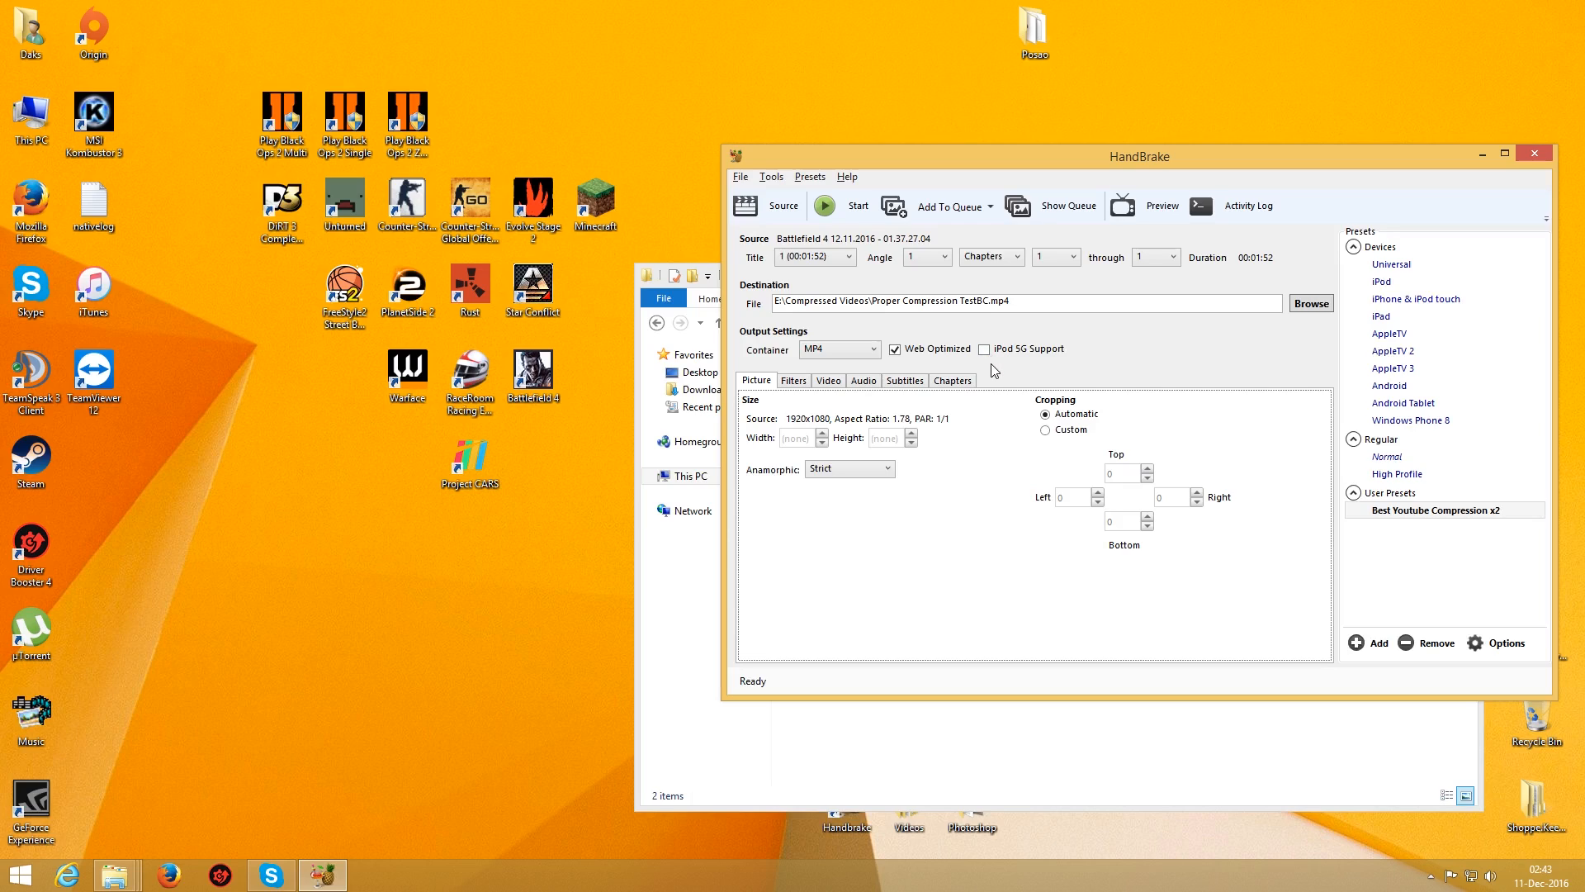
- Arrange the Preview testing folder window and the HandBrake window side by side on the desktop
key(alt+Tab)
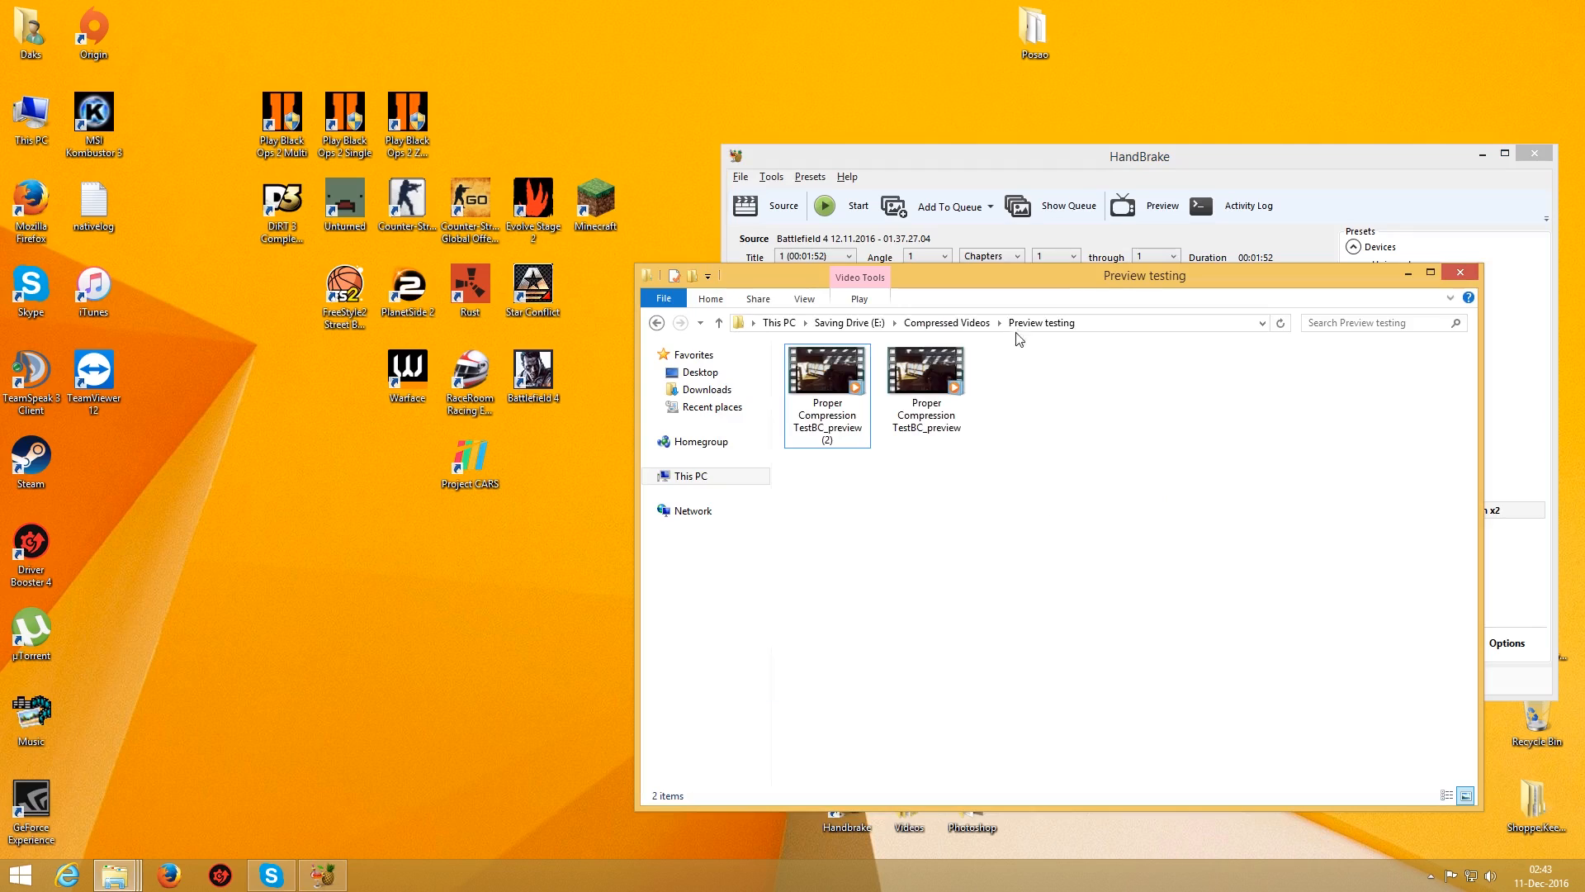
drag(1083, 282, 446, 215)
drag(376, 455, 204, 329)
click(342, 437)
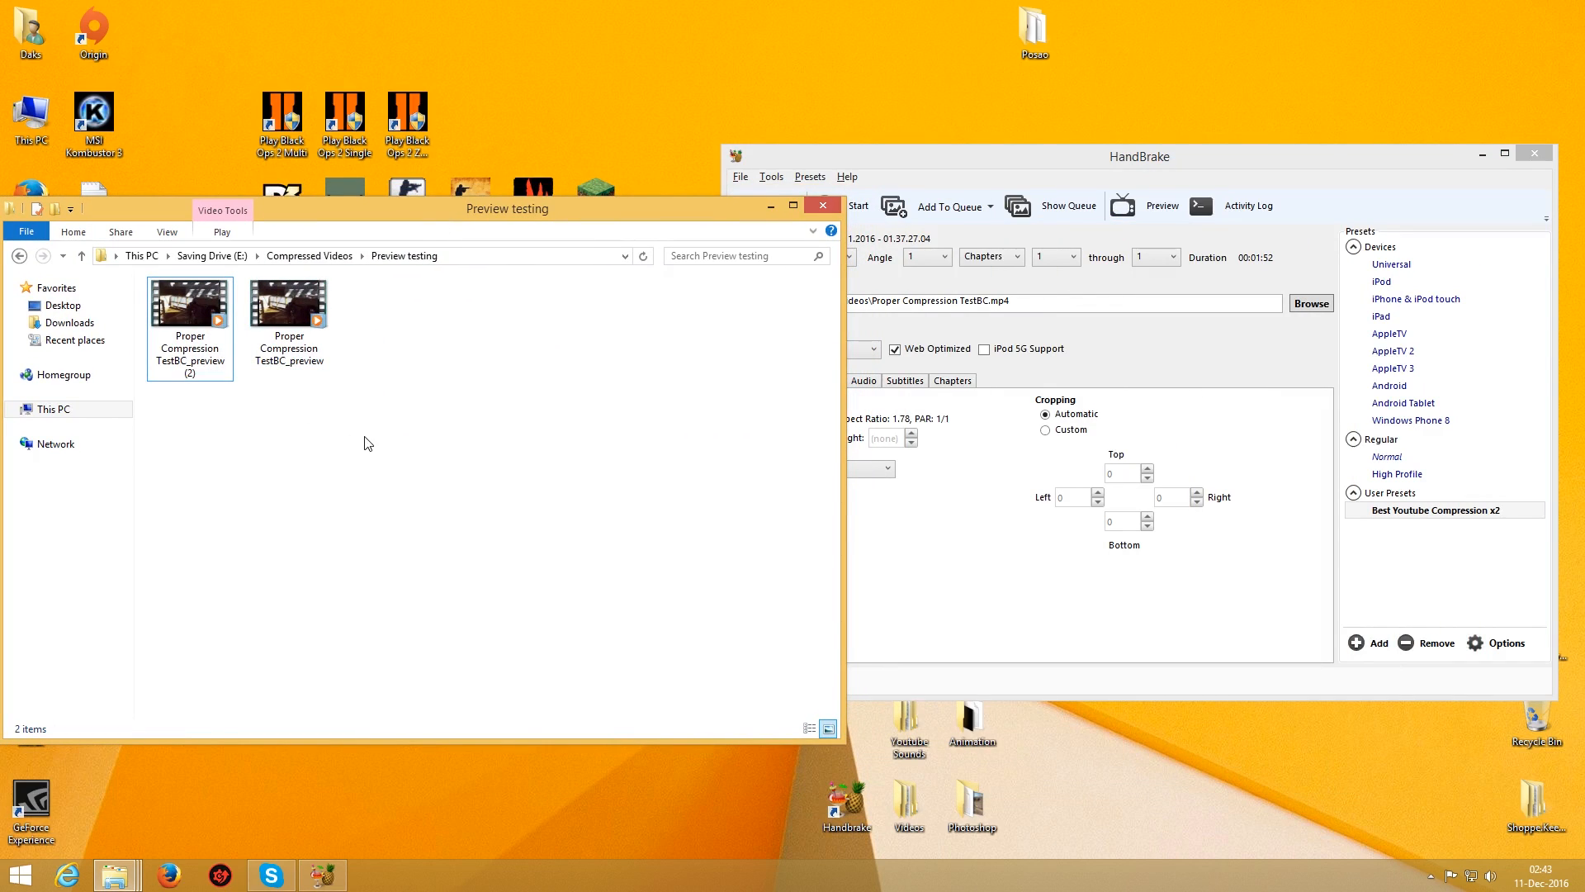
drag(1208, 165, 1166, 190)
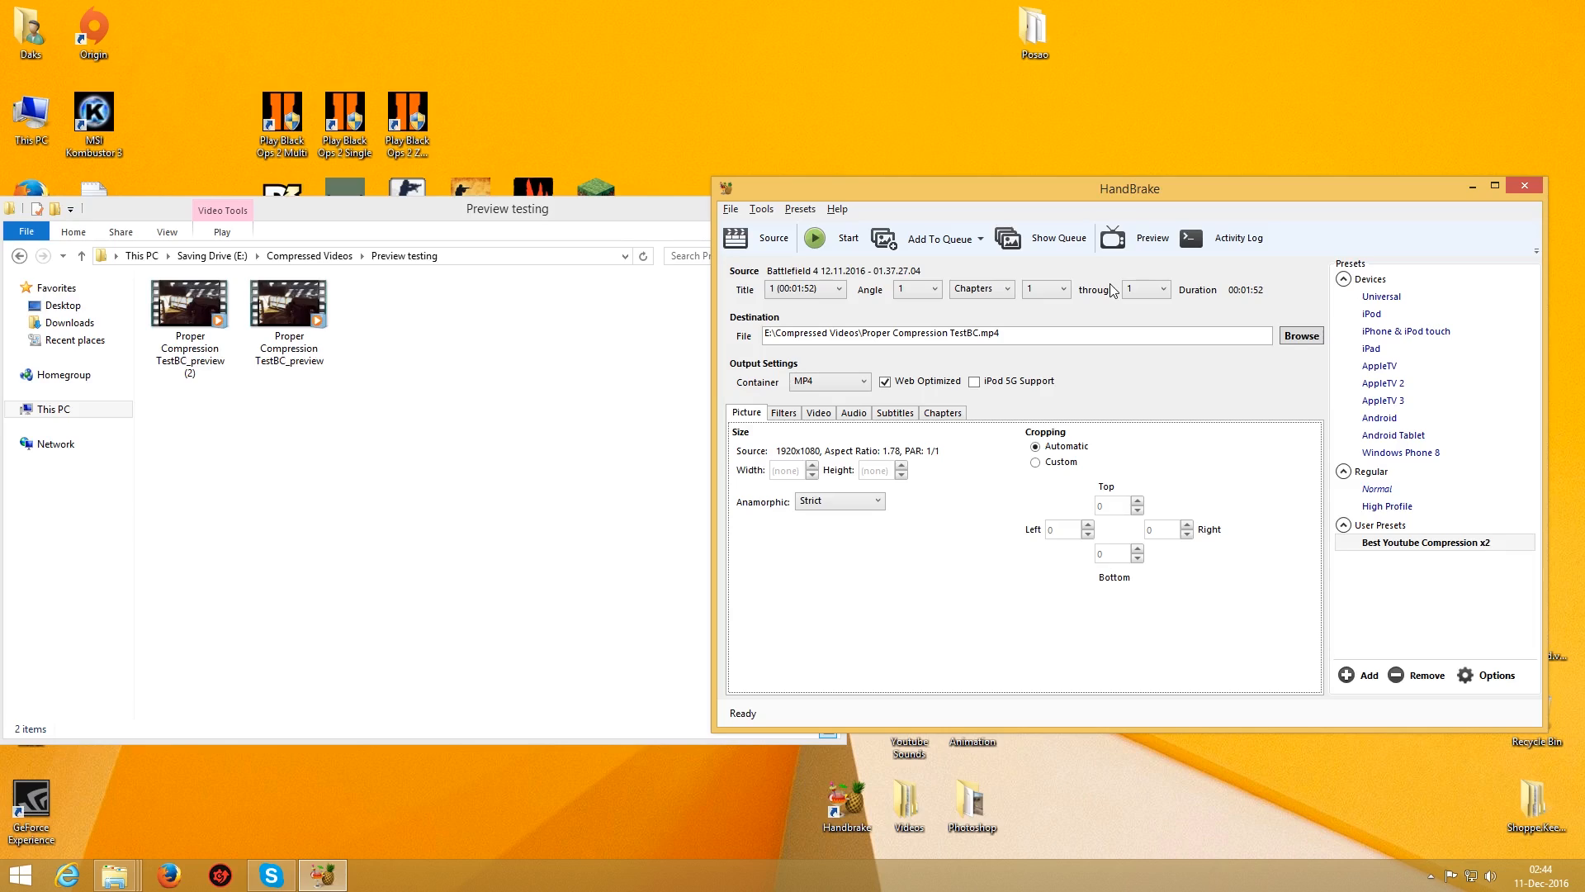
- Open the video preview settings, review the start and duration options, and choose a duration of 30 seconds
click(1128, 241)
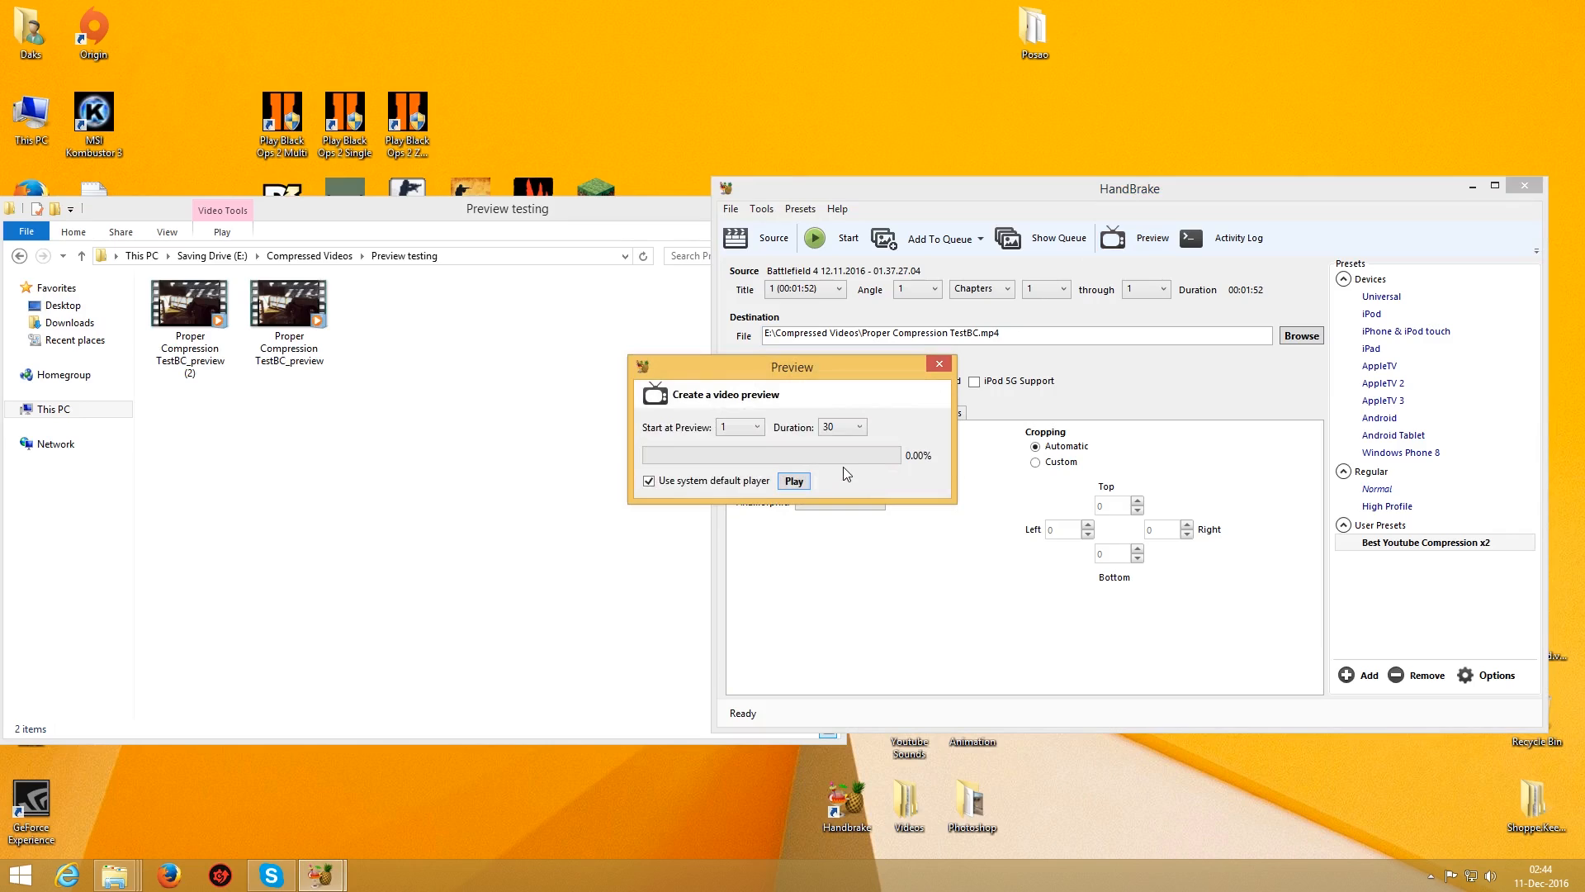
drag(821, 368, 593, 393)
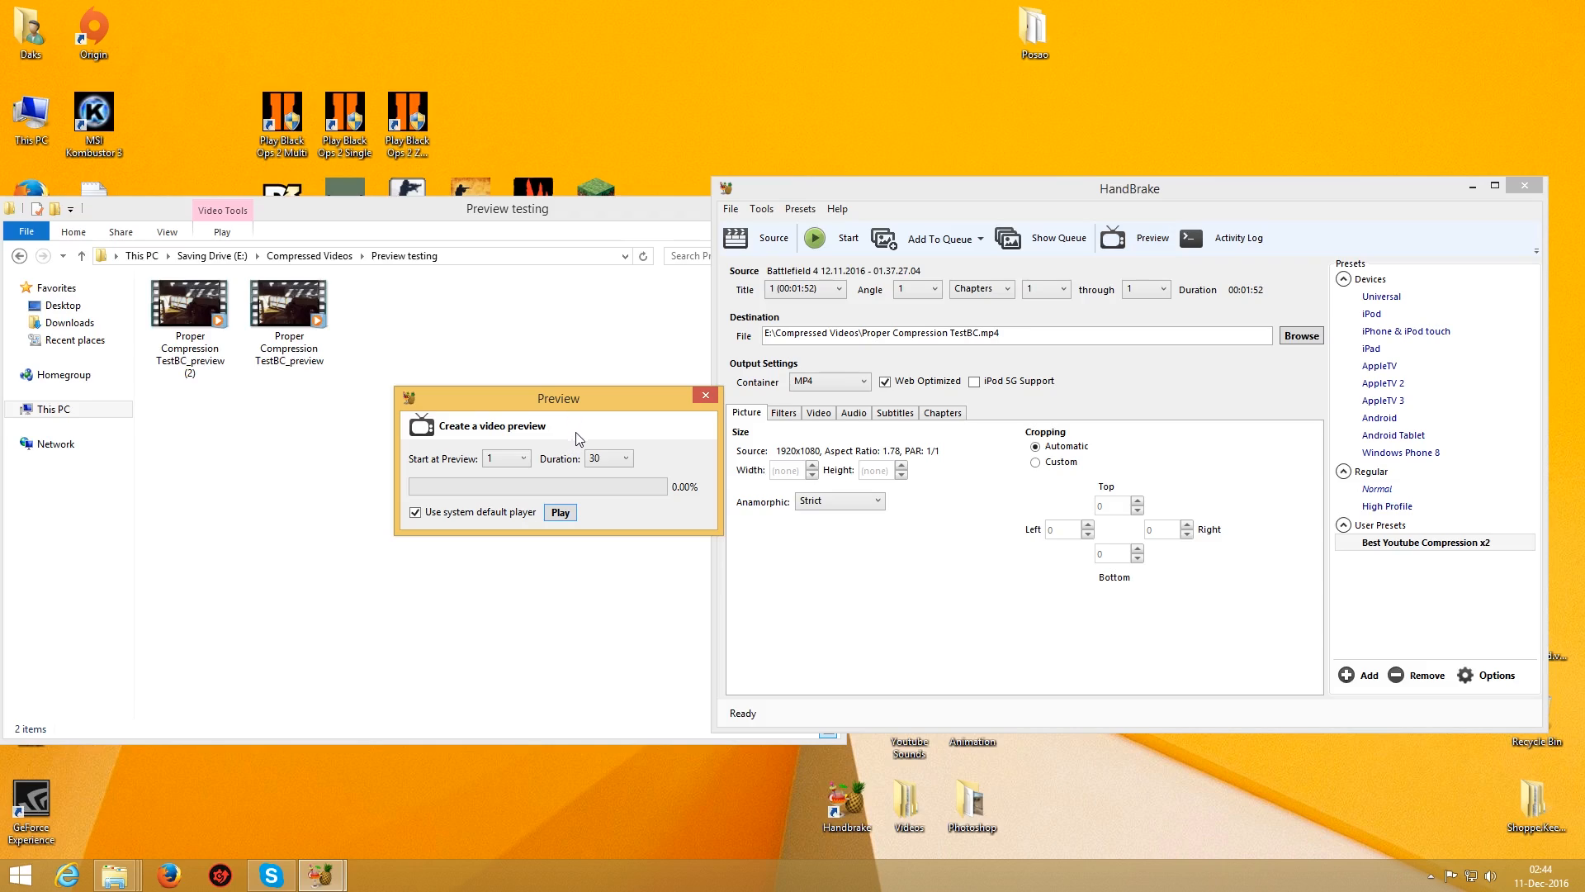
click(627, 459)
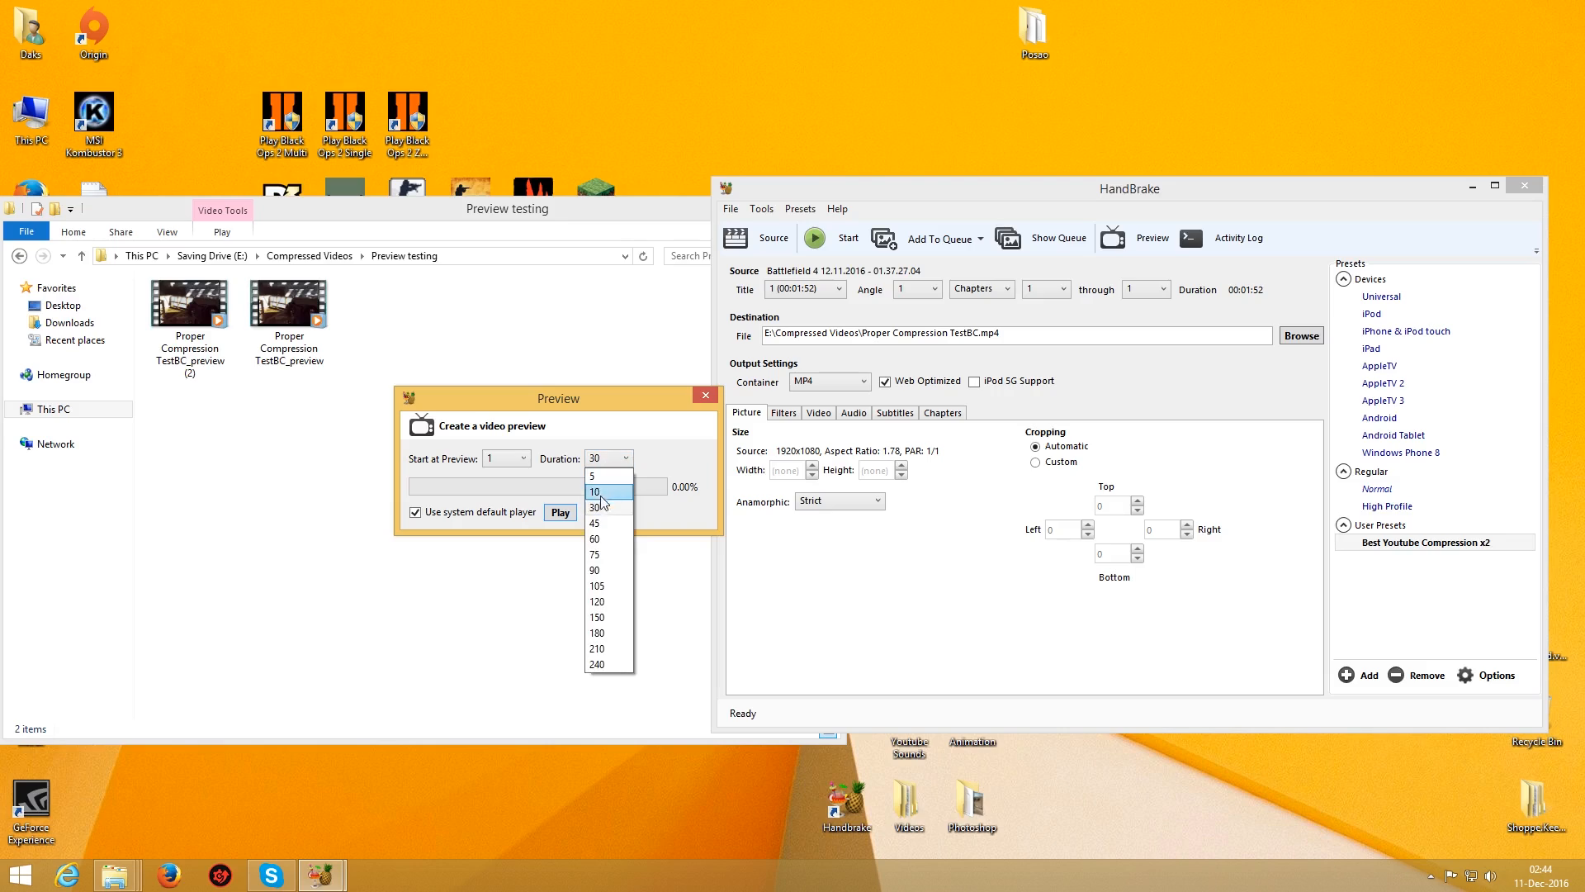
click(533, 466)
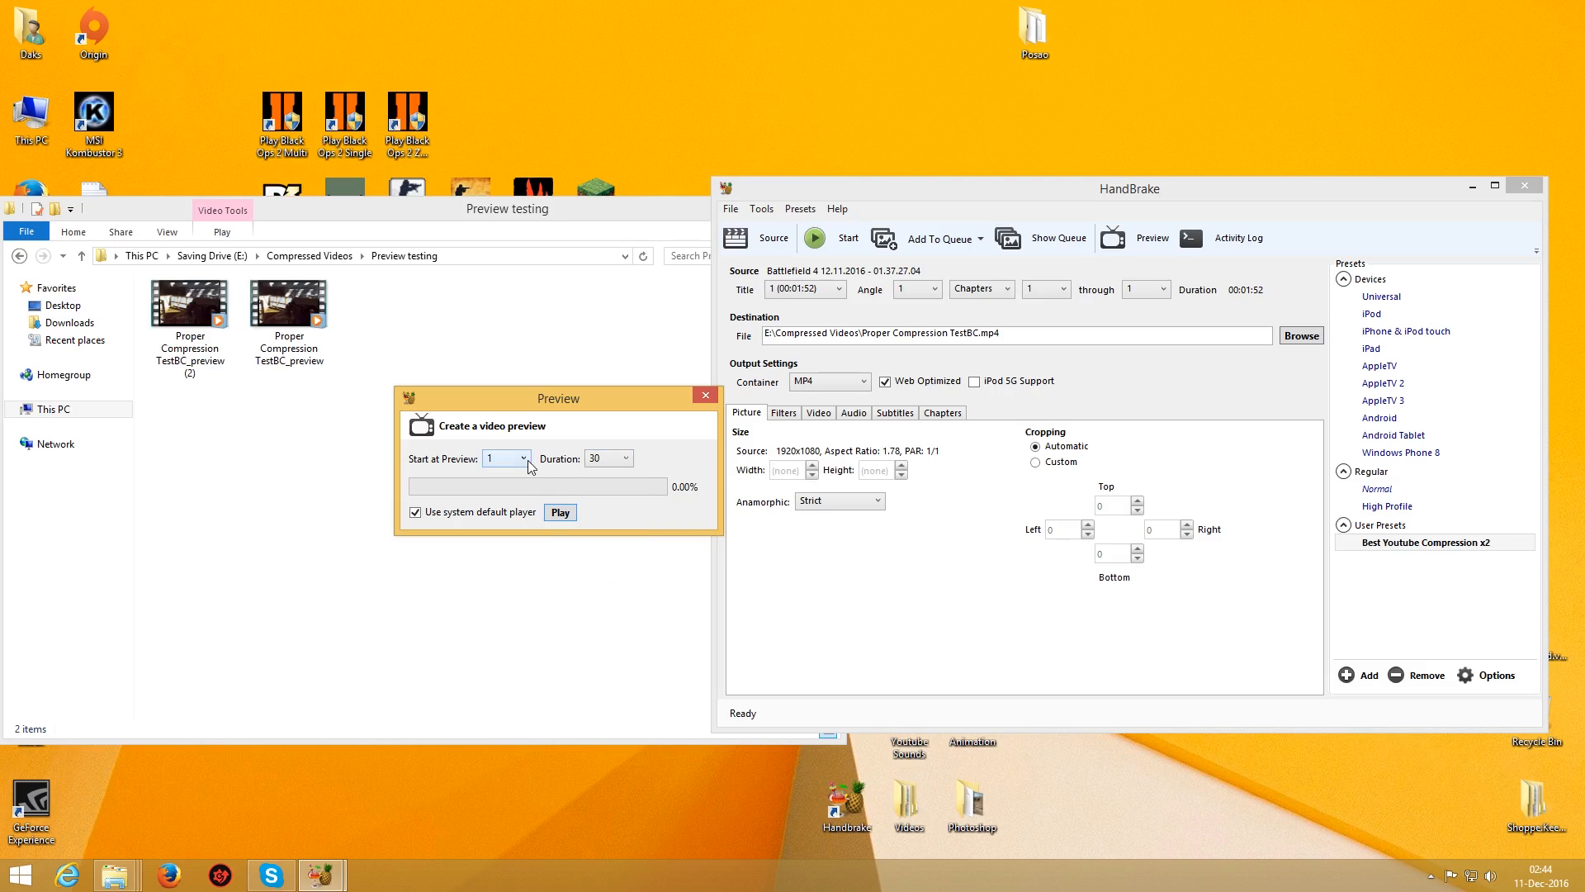
click(625, 460)
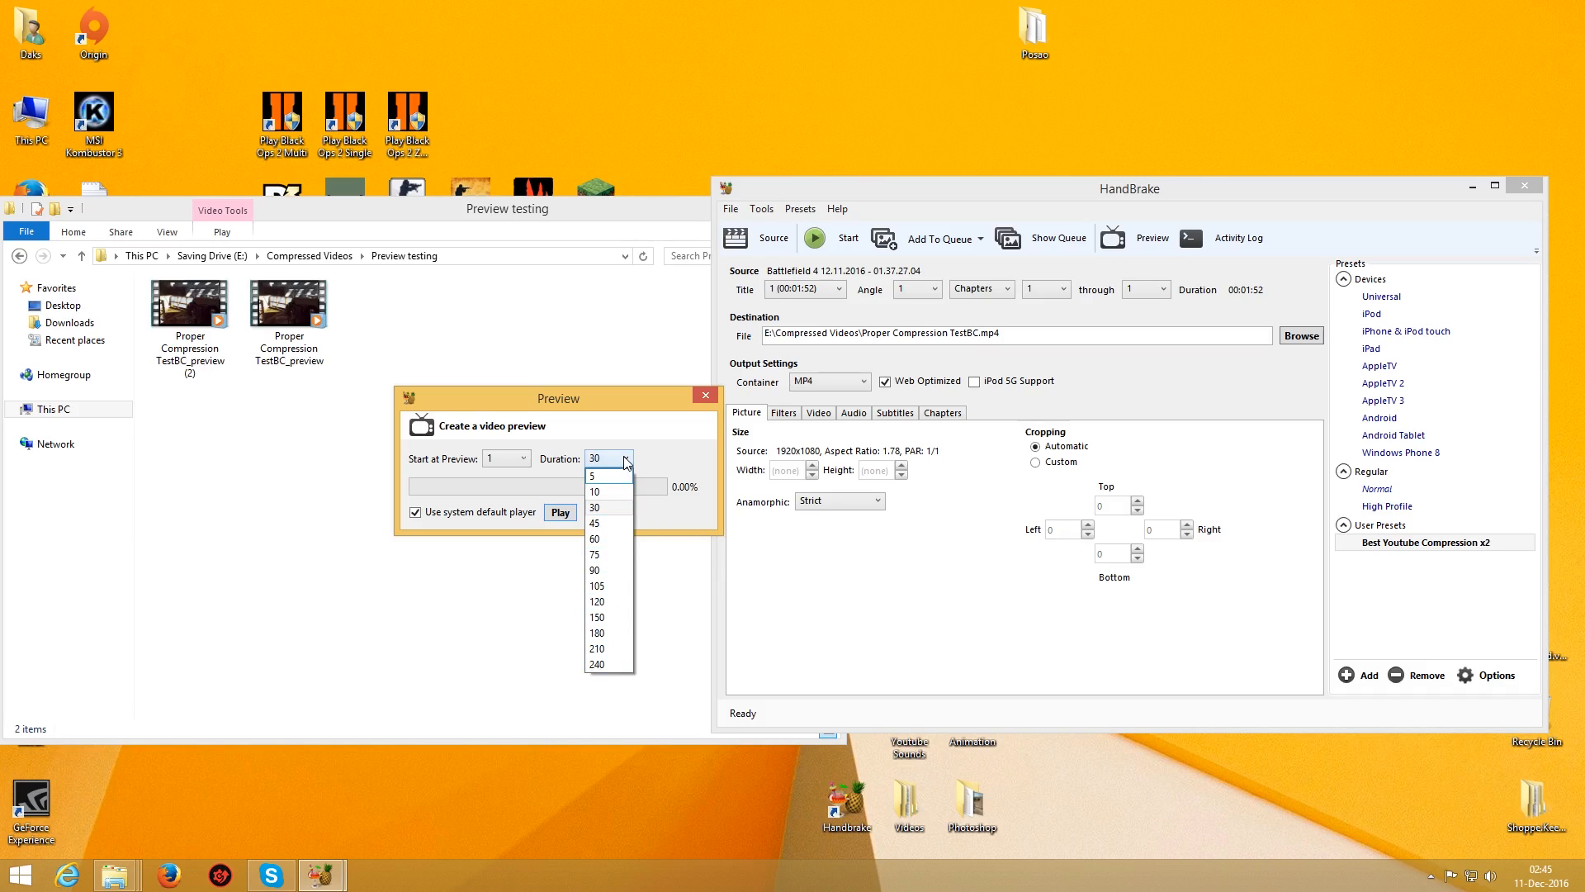
click(612, 510)
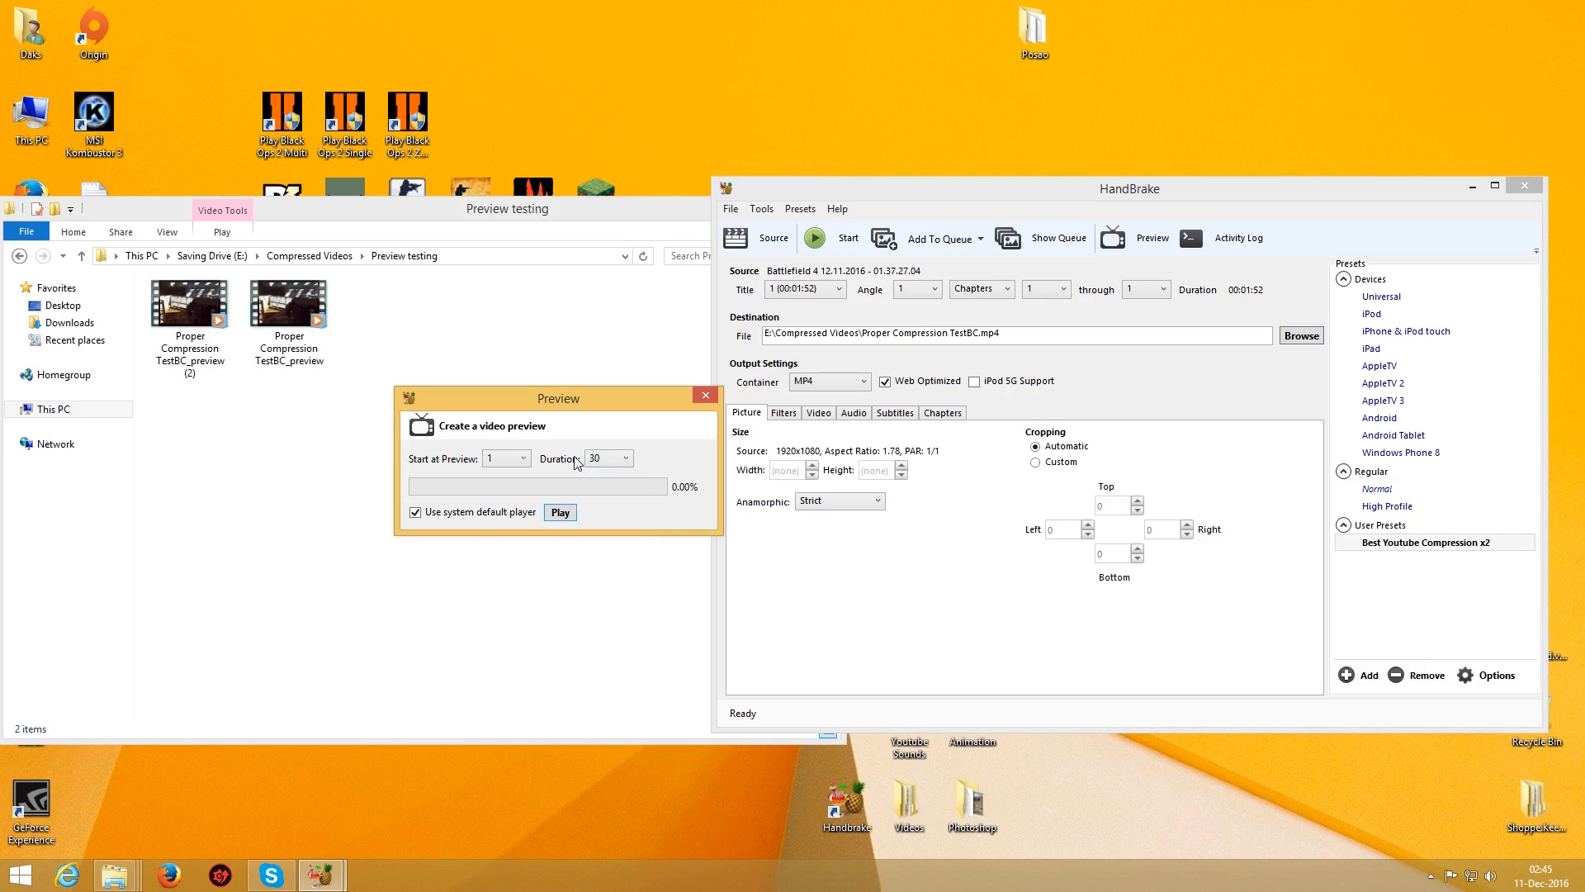
- Check the size of the Proper Compression TestBC_preview clip and move the HandBrake window clear of the folder
click(298, 404)
mouse_move(384, 439)
mouse_down()
mouse_move(141, 294)
mouse_move(362, 428)
mouse_up()
click(320, 318)
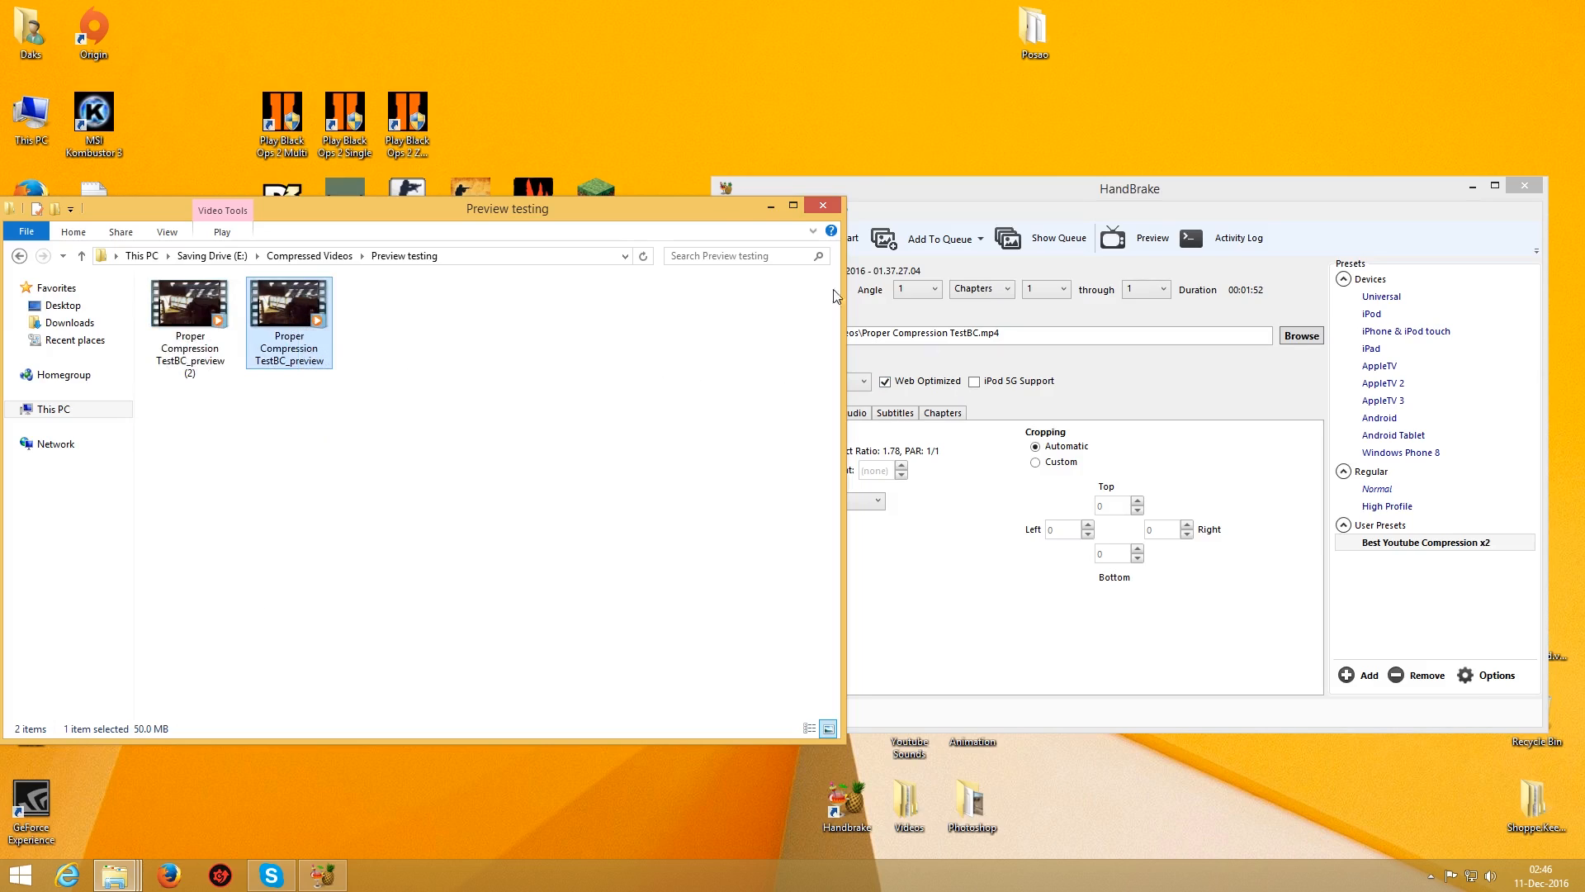
drag(1067, 191, 1101, 175)
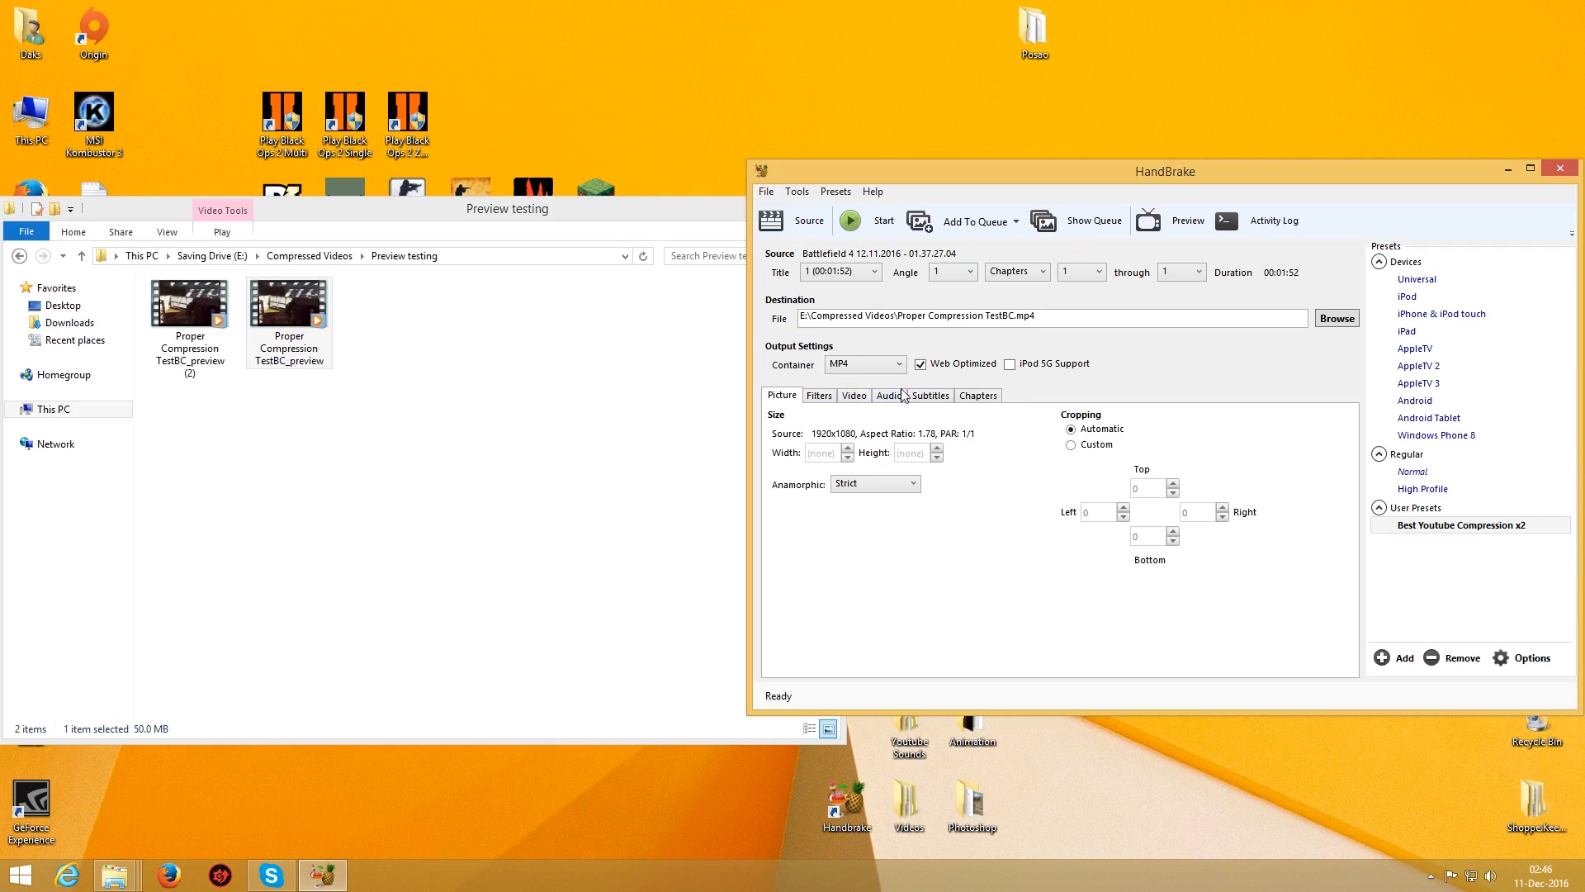
click(295, 322)
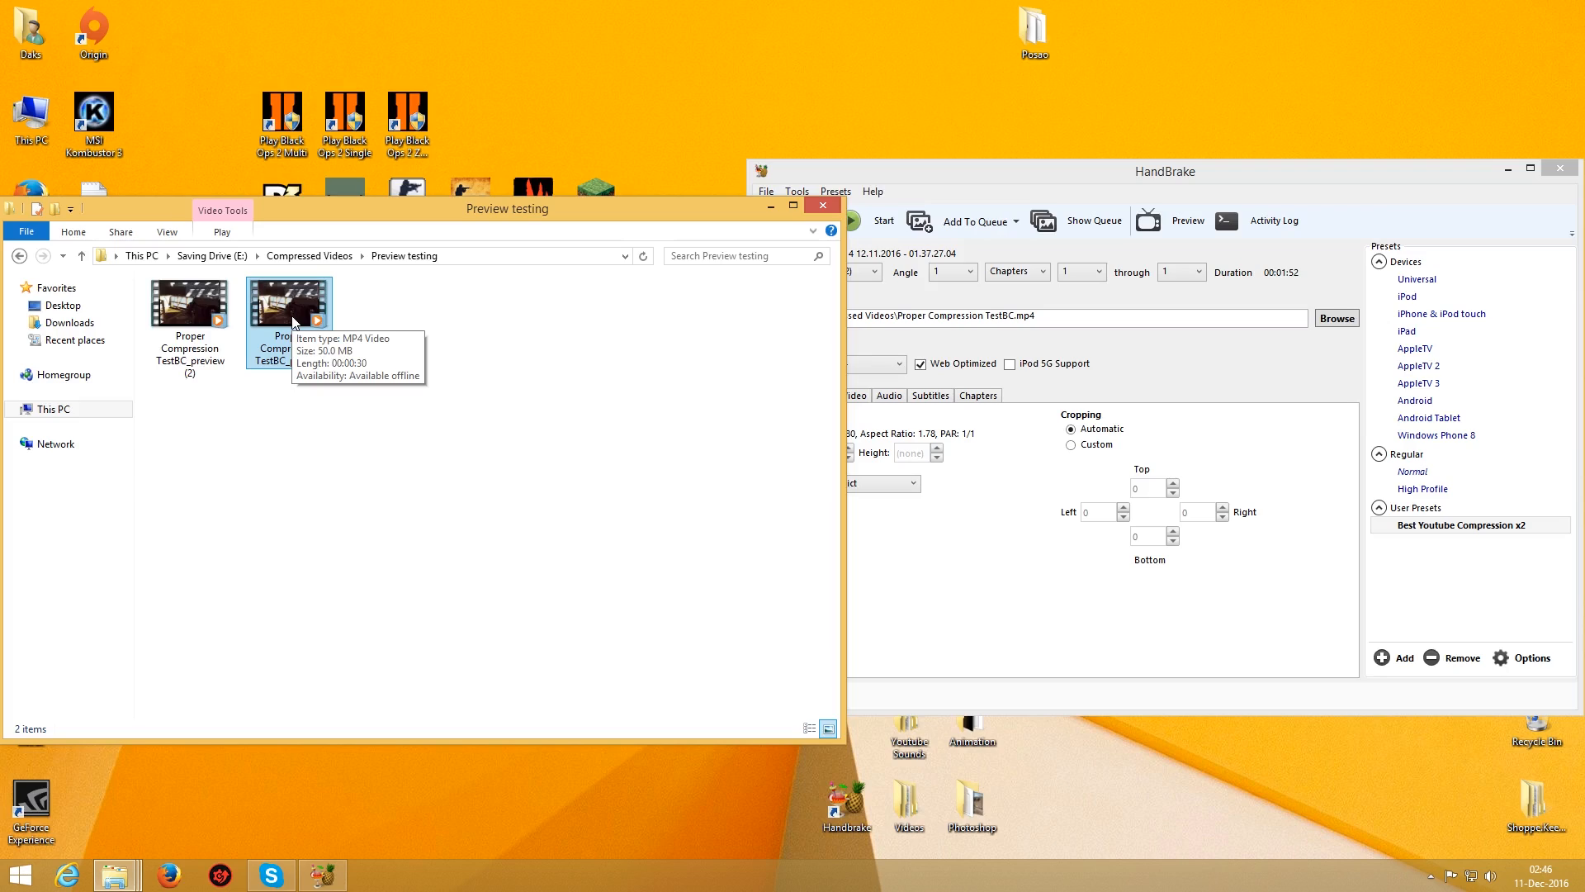
- Go to the Battlefield 4 folder inside ShadowPlay Videos on Saving Drive (E:) and select its recording
click(213, 259)
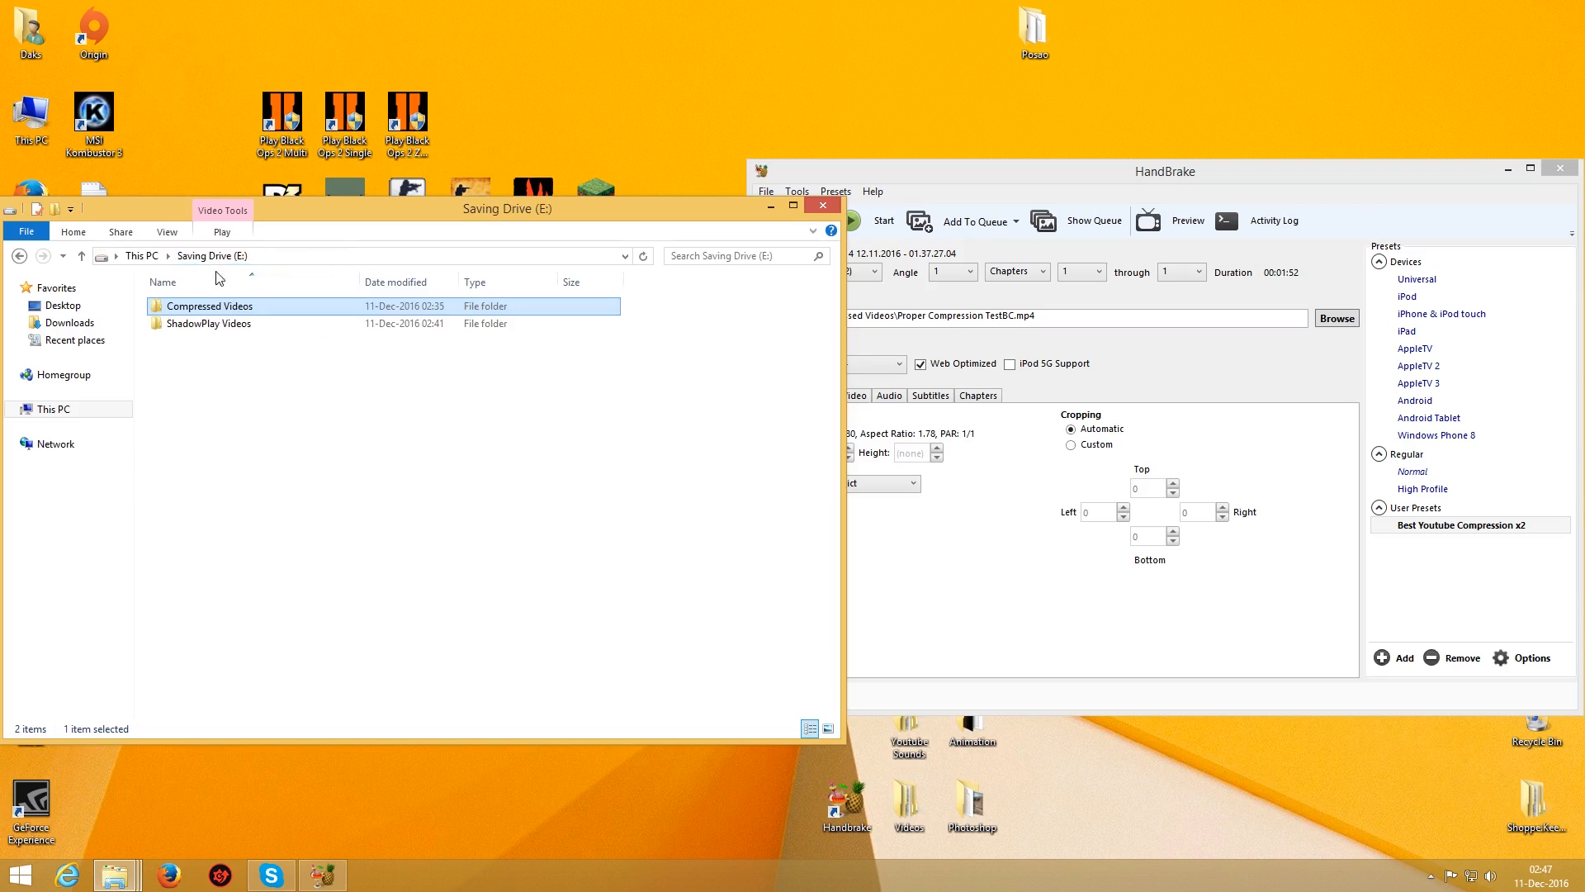
double_click(189, 325)
click(196, 314)
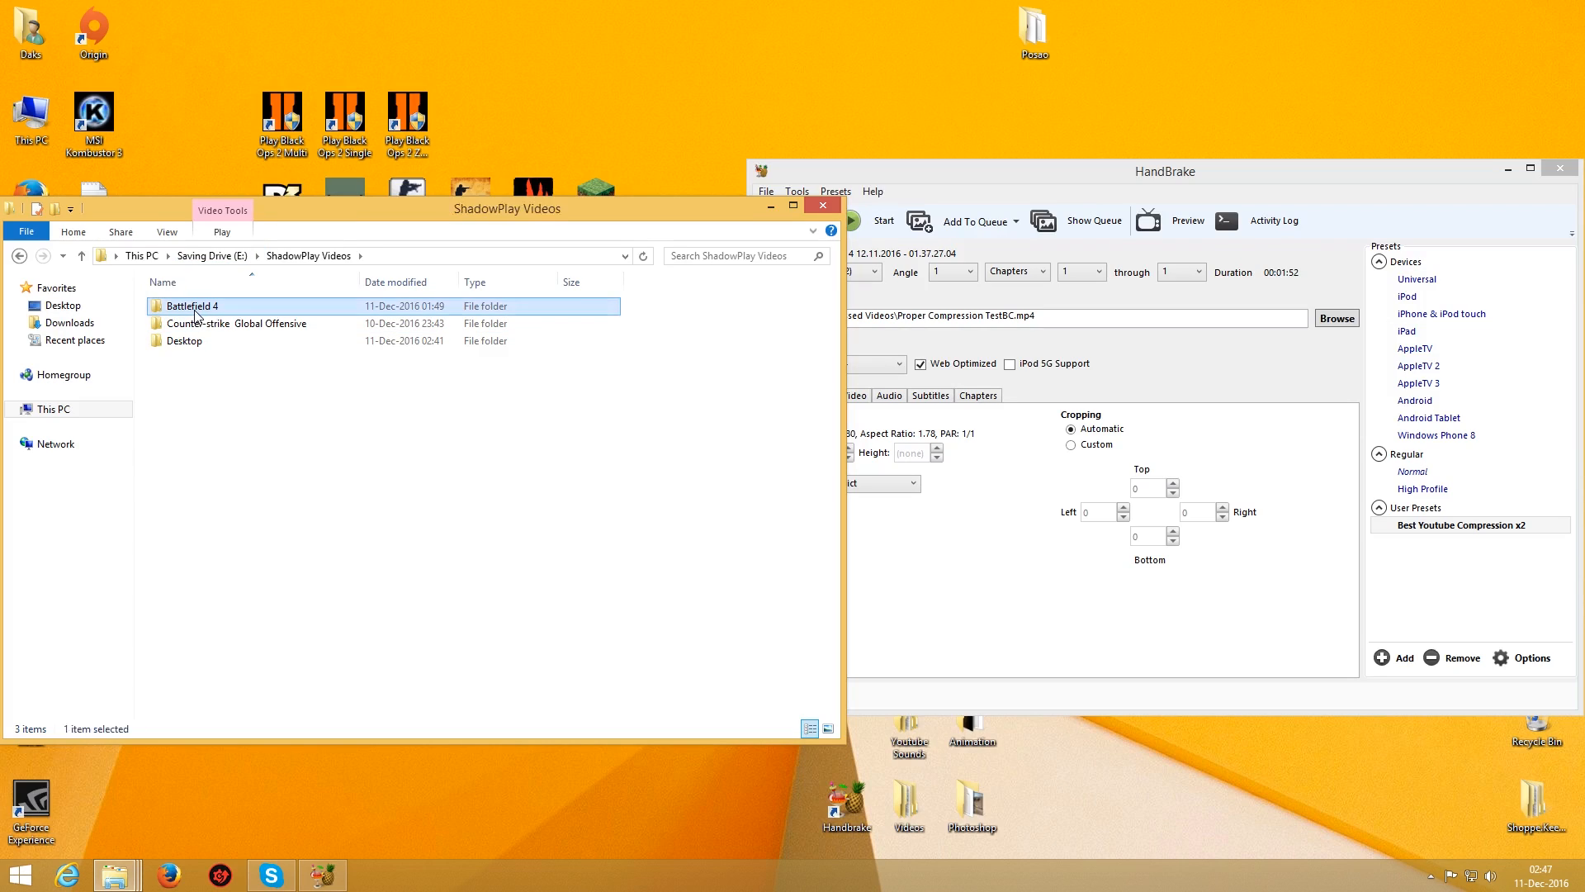
double_click(196, 315)
click(194, 318)
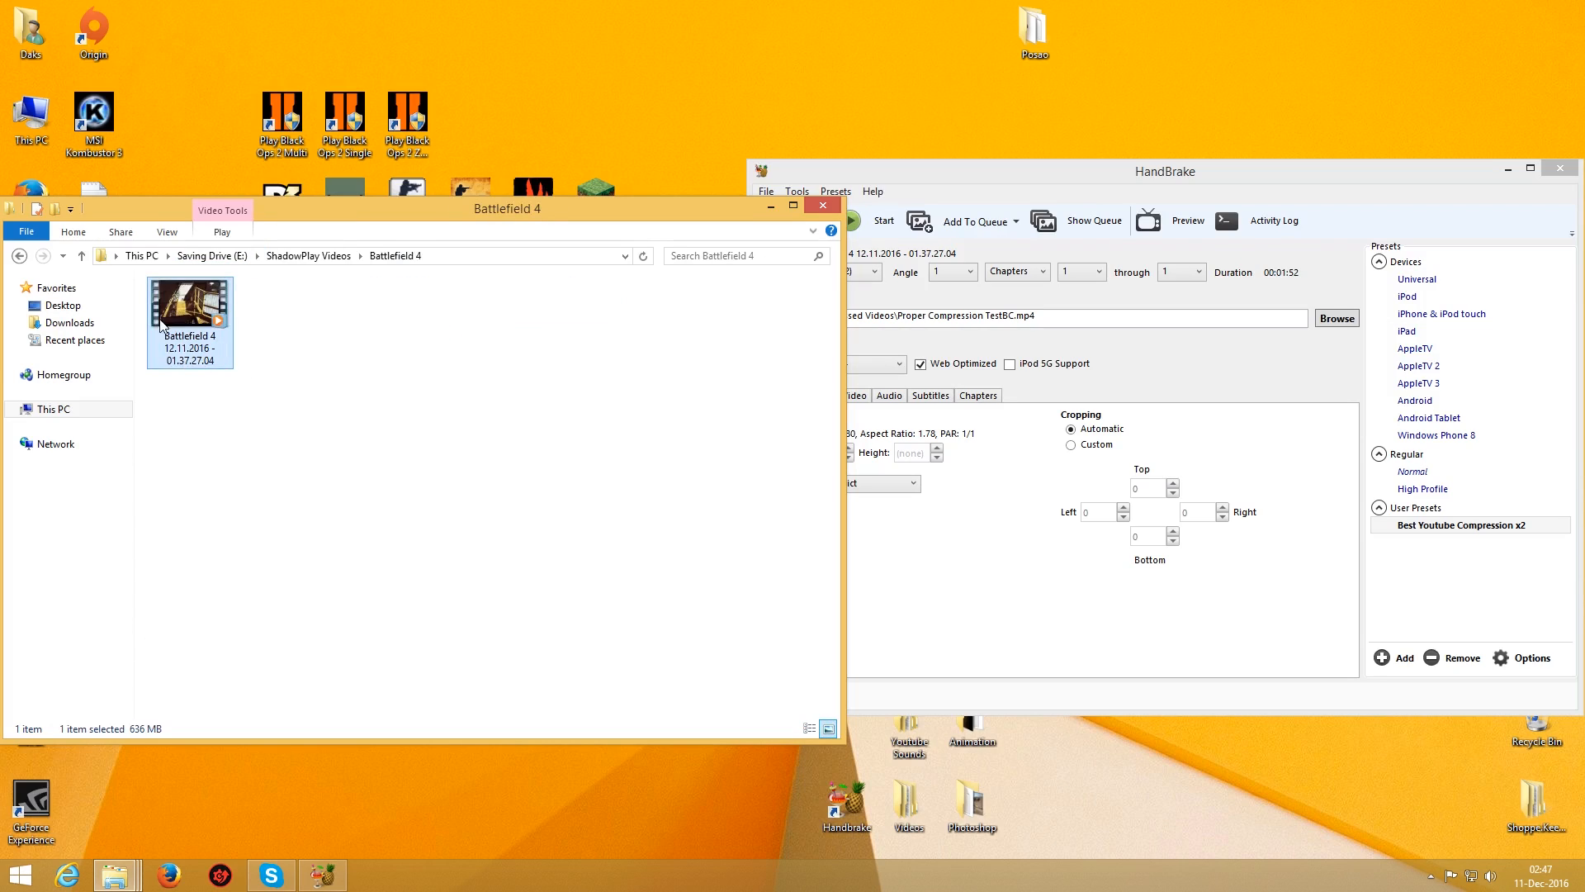
- View the detailed file properties of the original Battlefield 4 recording, then close them
right_click(160, 319)
click(214, 583)
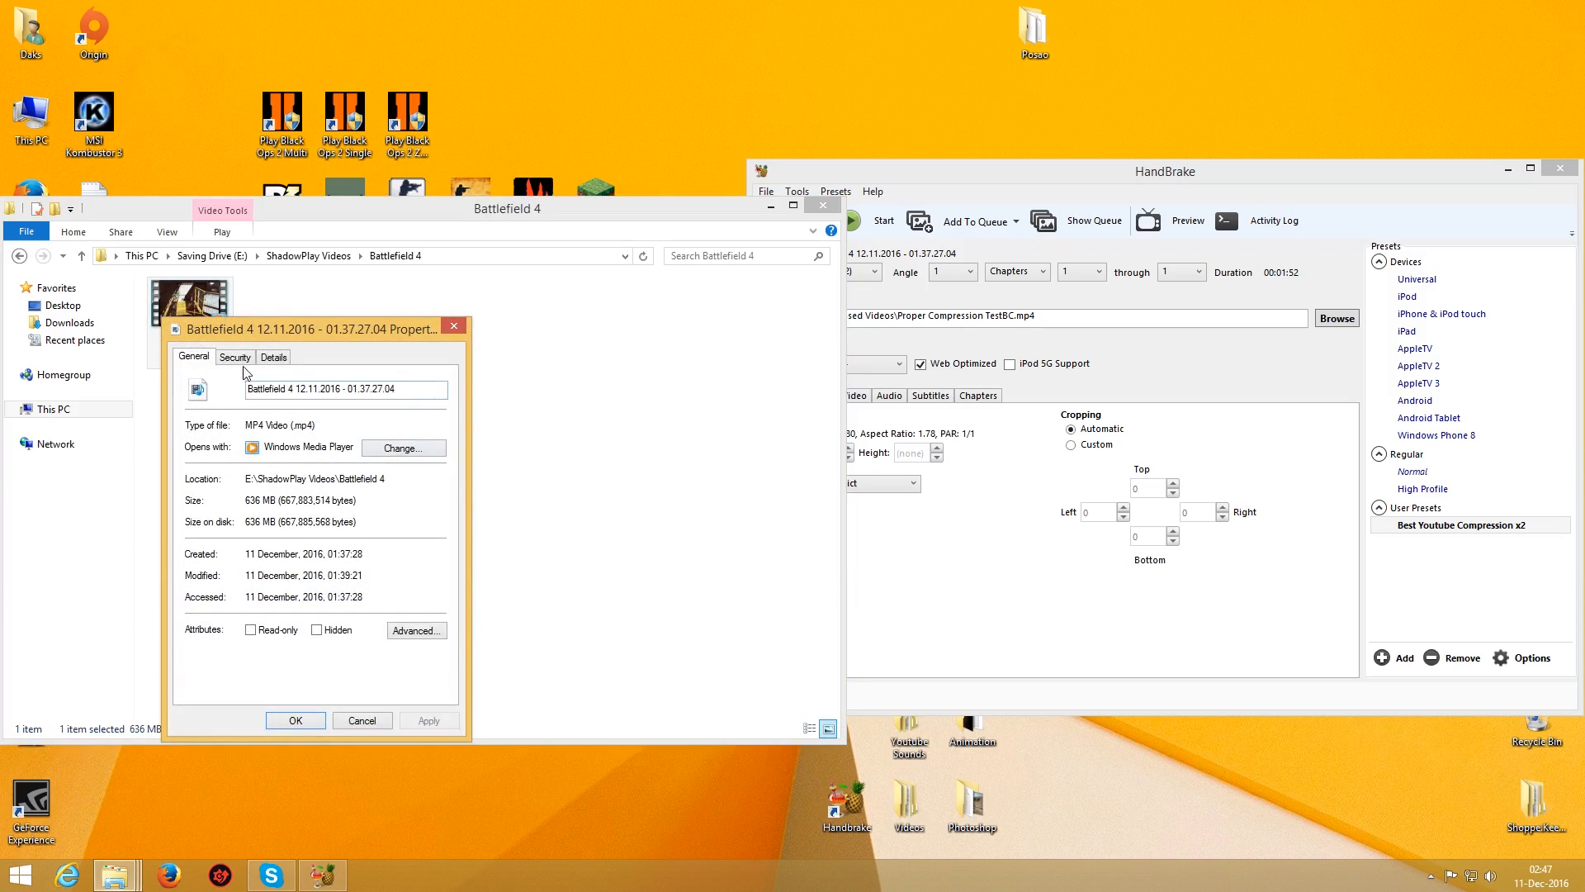
click(274, 356)
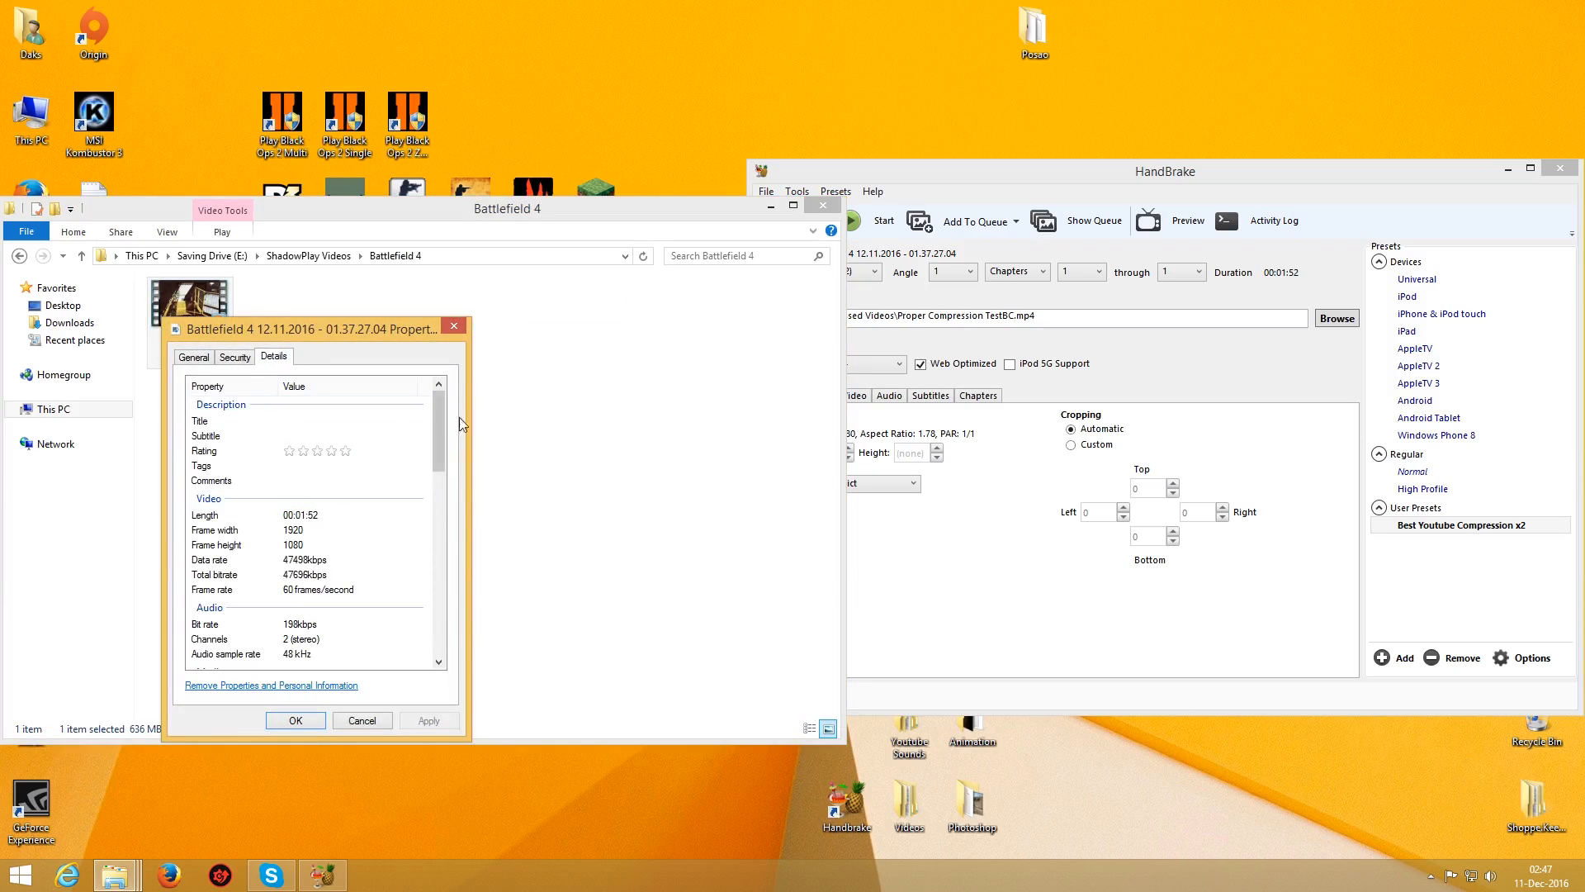
click(454, 326)
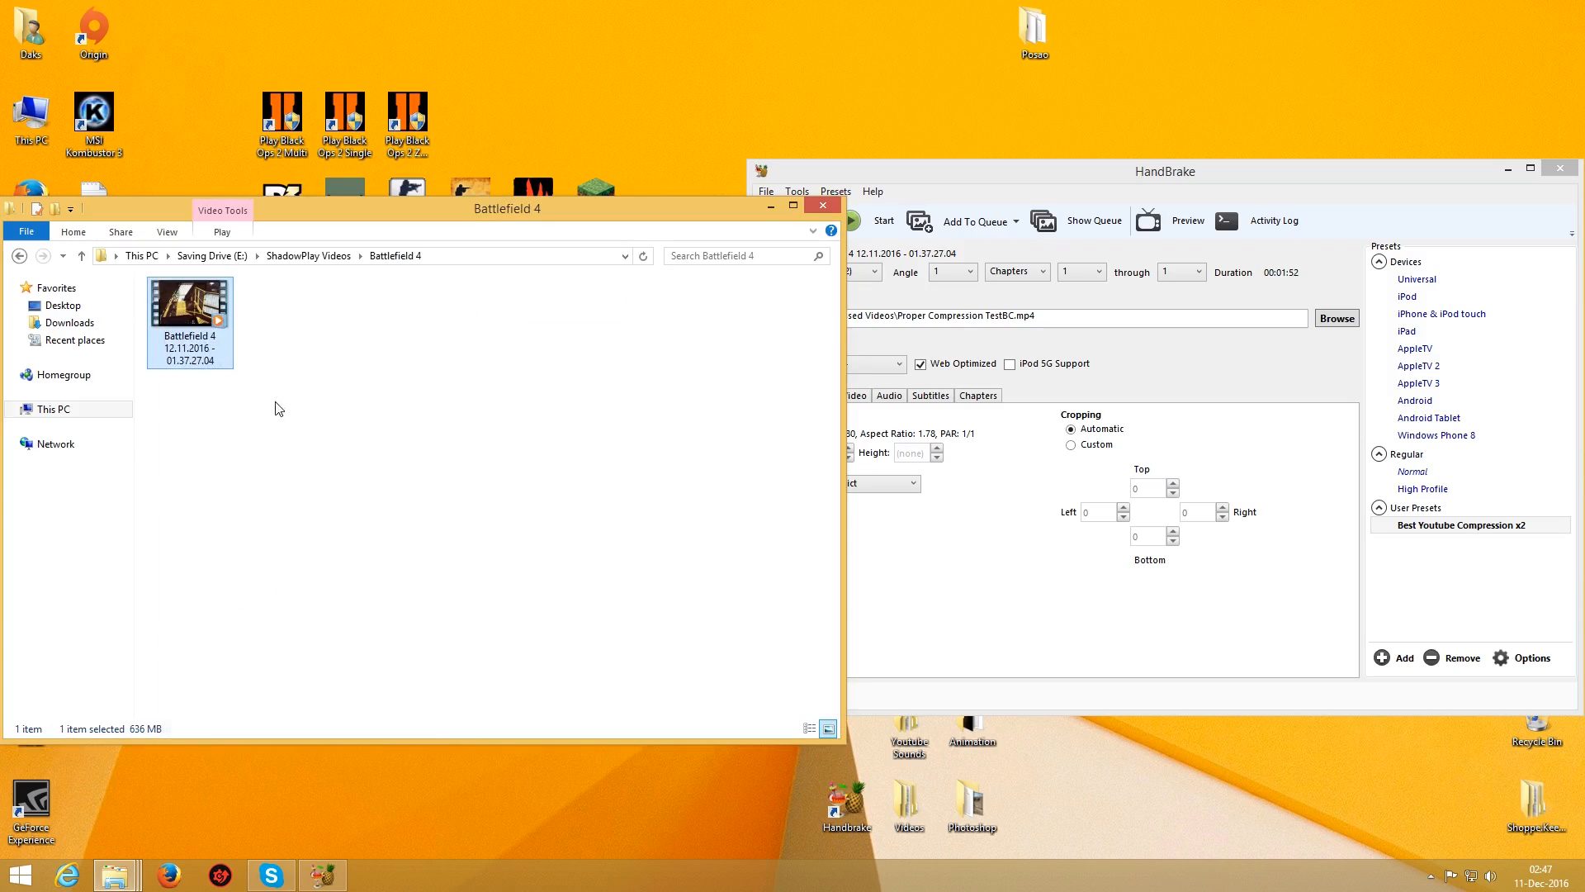
- Reopen the Battlefield 4 recording's properties and examine its frame size, bitrate, frame rate and audio details
click(191, 339)
click(276, 444)
click(198, 326)
right_click(192, 319)
click(266, 592)
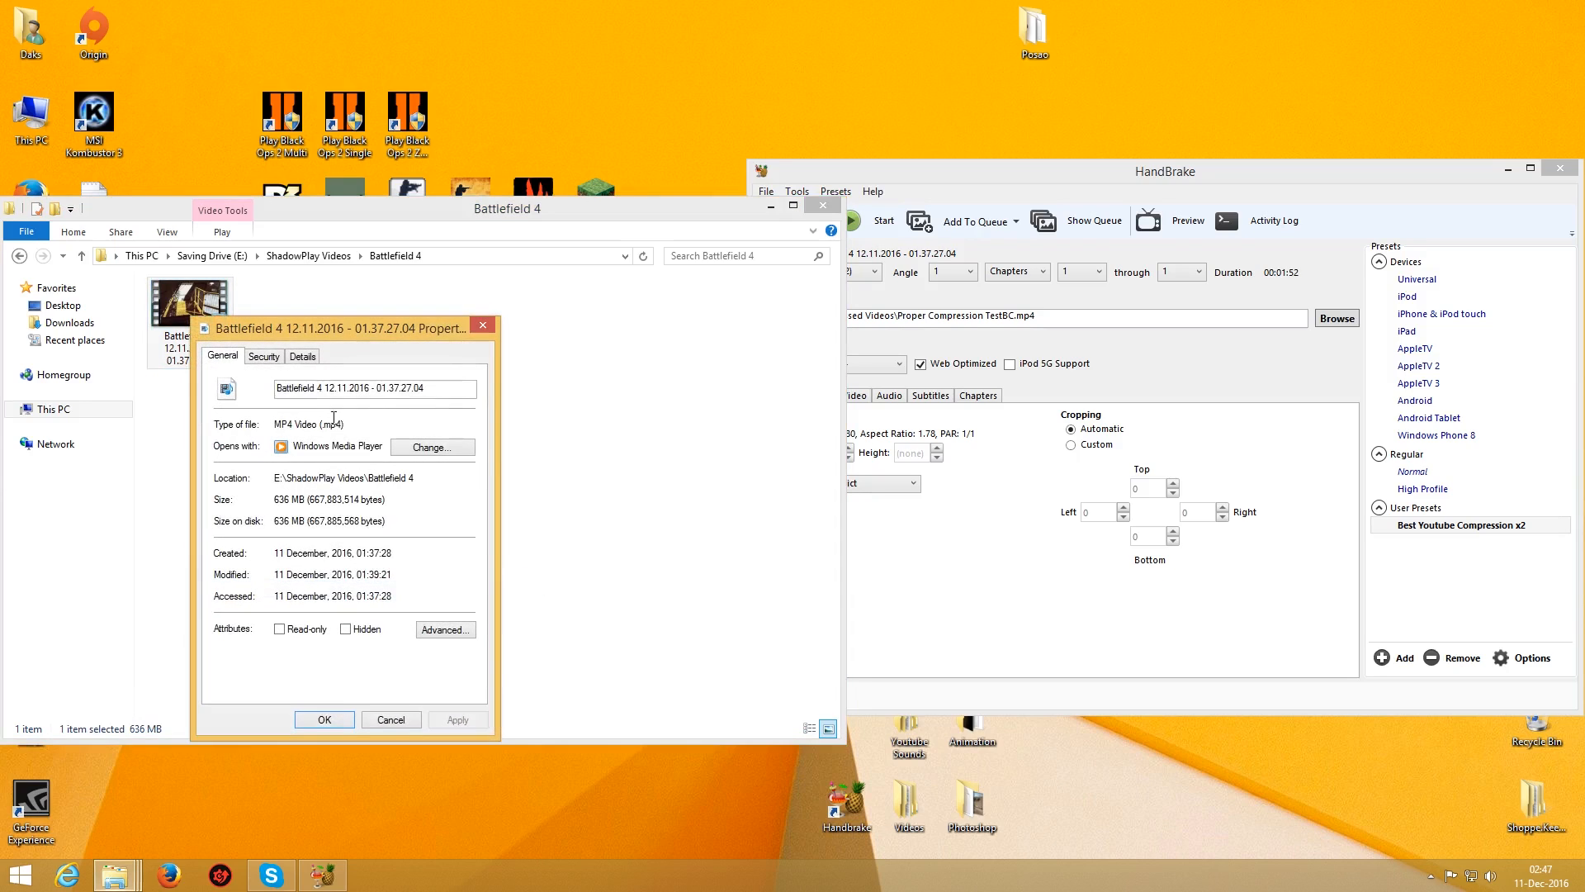
click(302, 355)
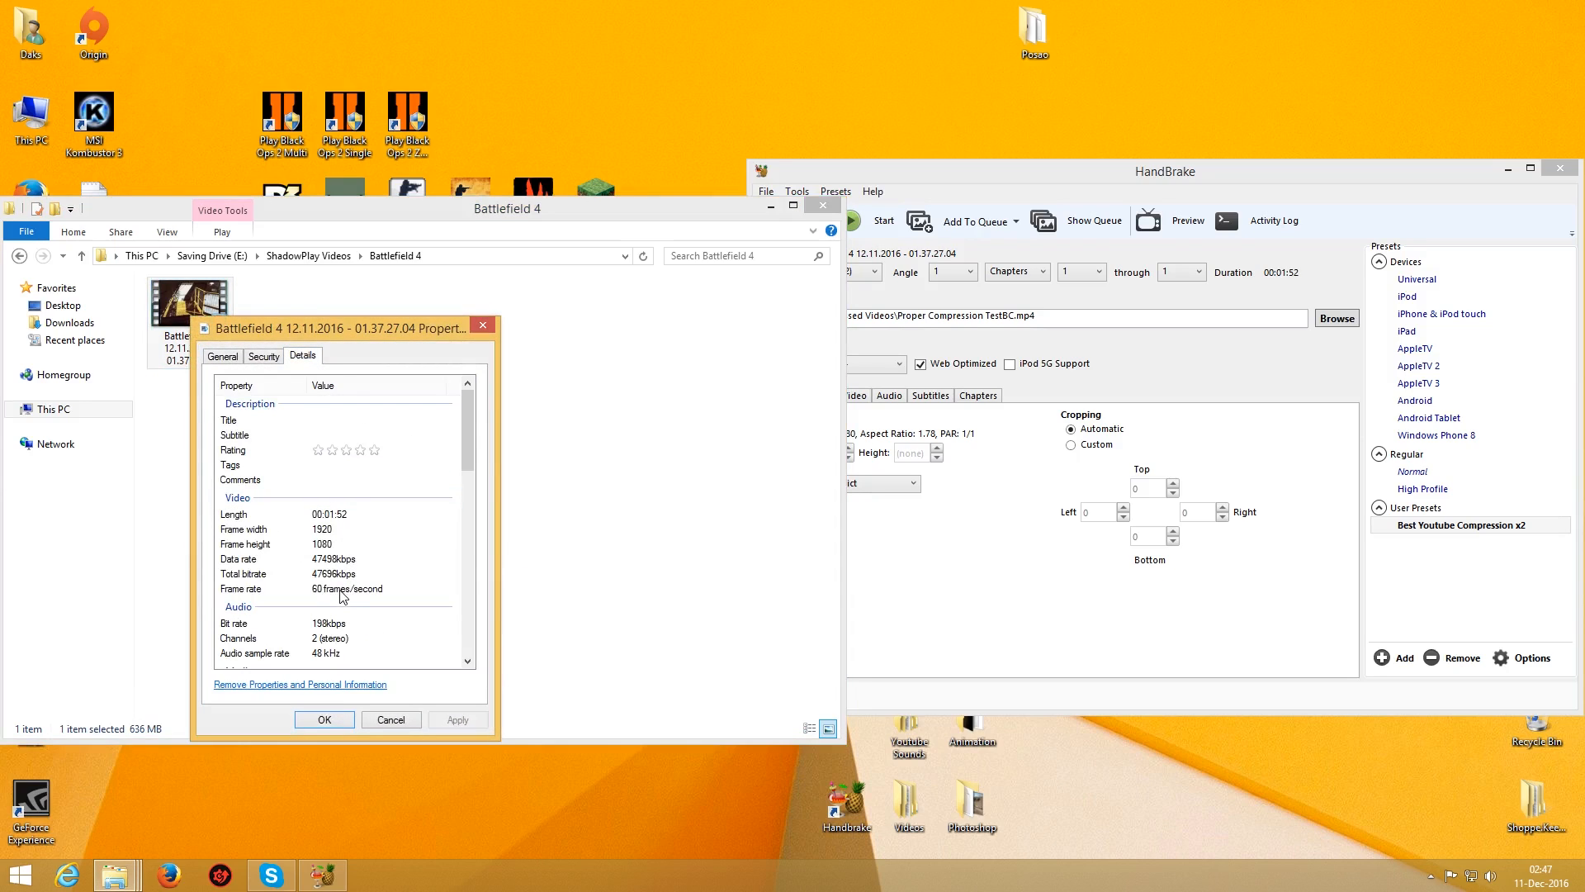
scroll(333, 596, down, 1)
scroll(333, 596, down, 1)
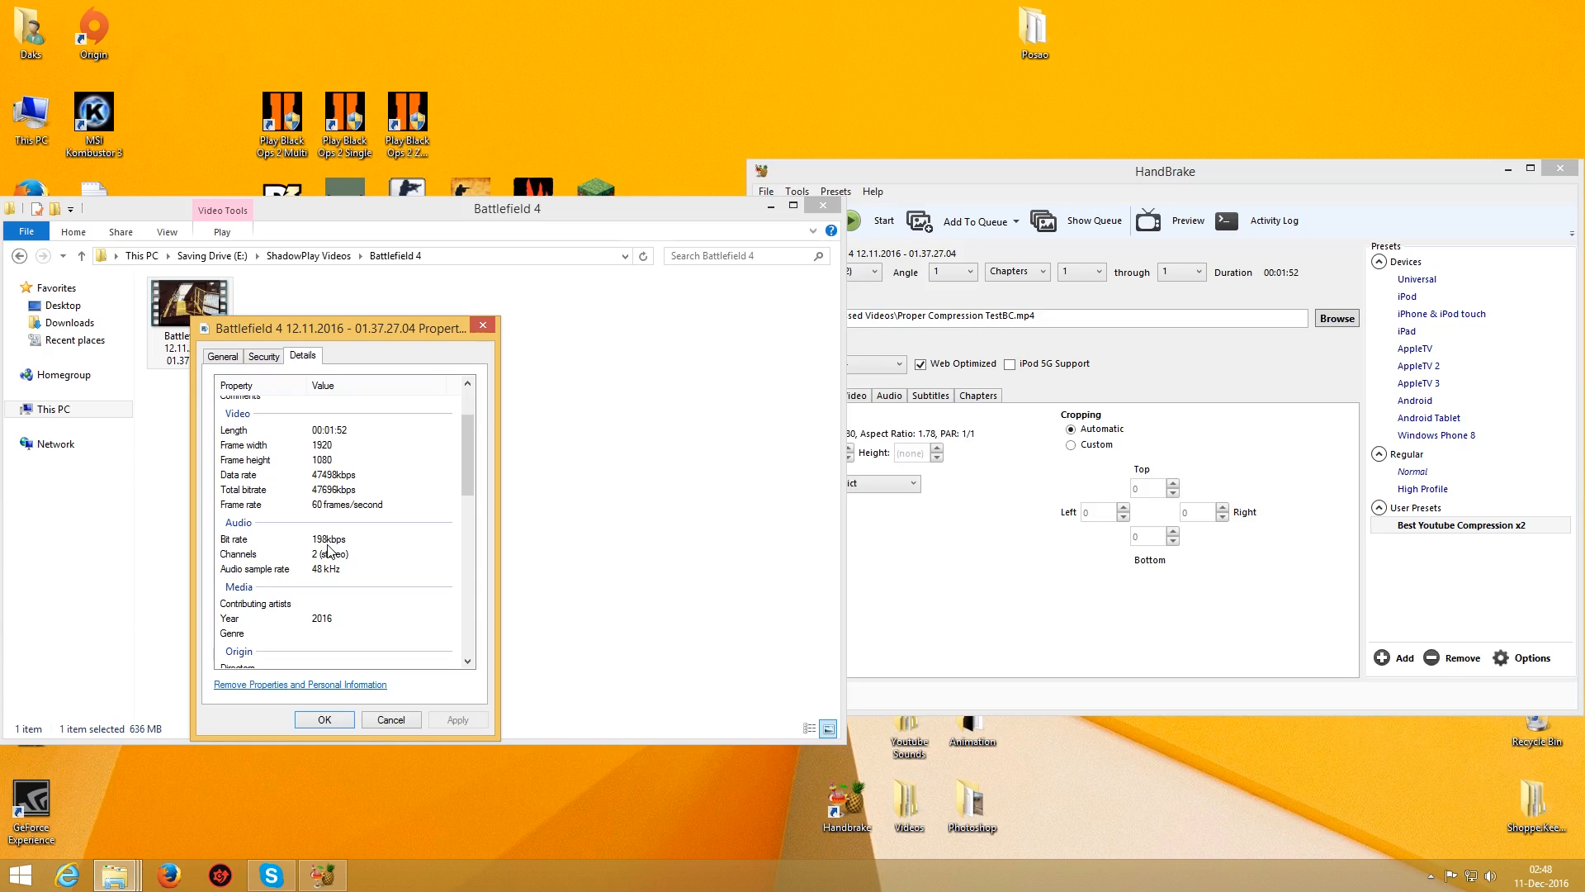
drag(352, 328, 455, 308)
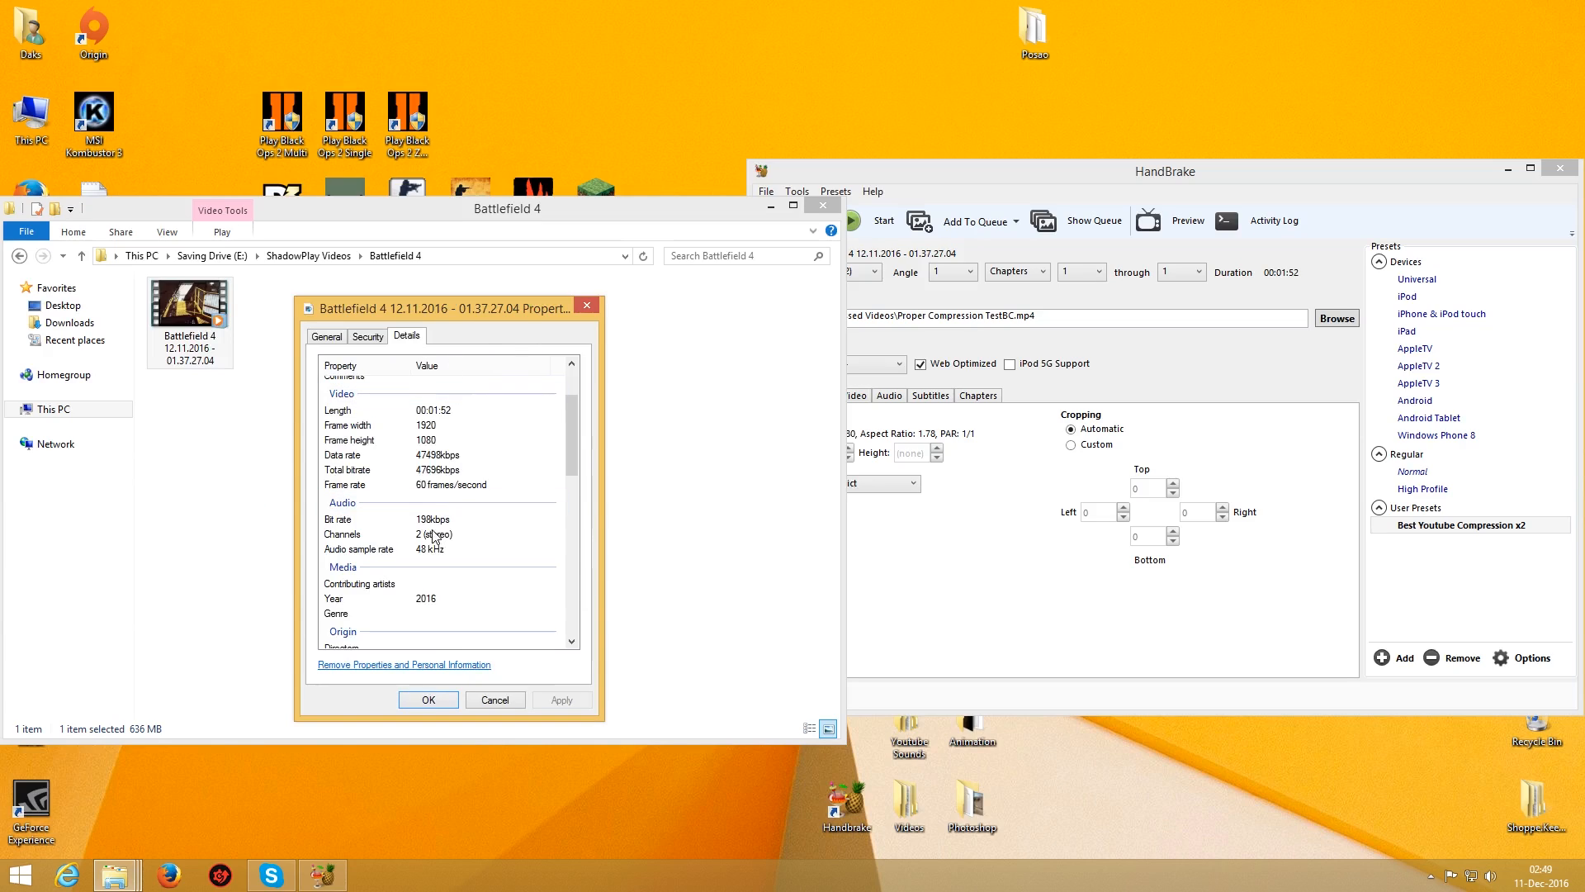
click(506, 699)
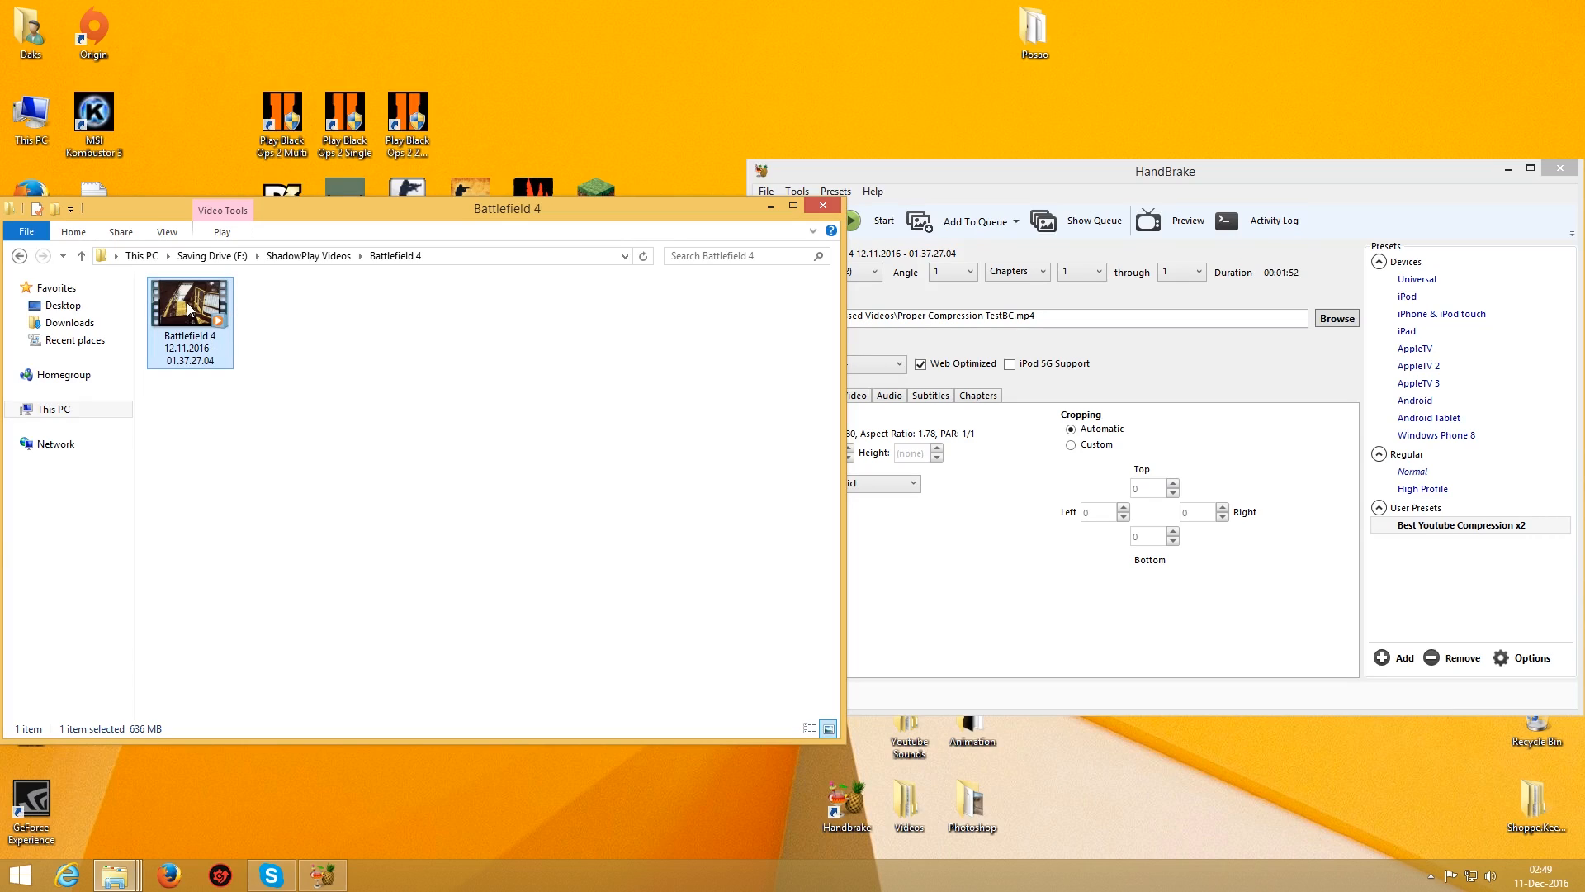
- Return to the Preview testing folder inside Compressed Videos on Saving Drive (E:)
click(19, 255)
click(218, 327)
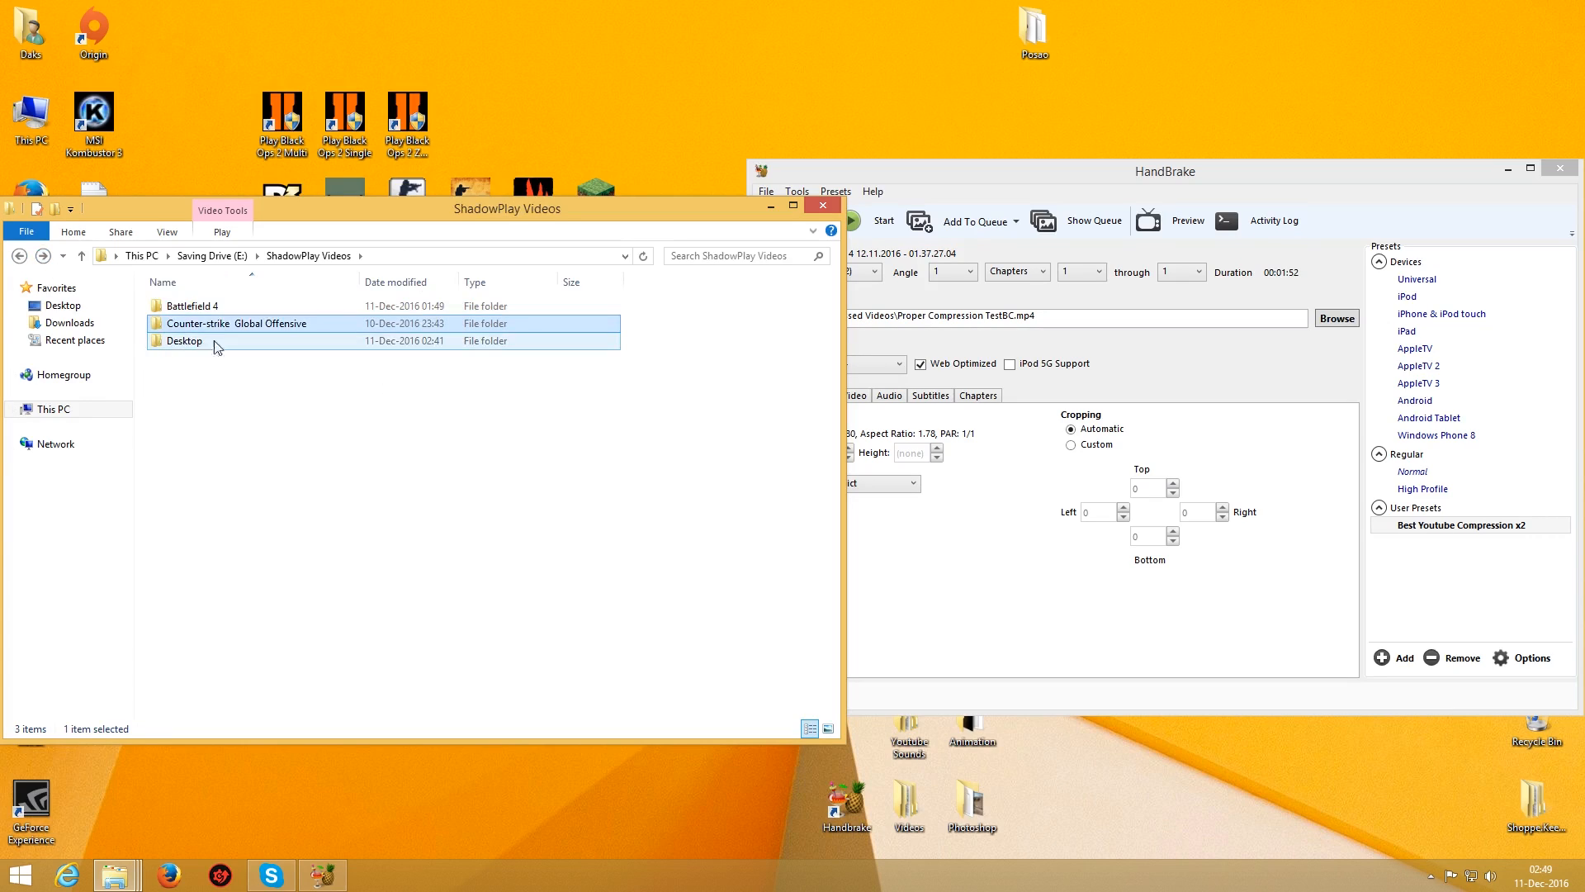
click(19, 255)
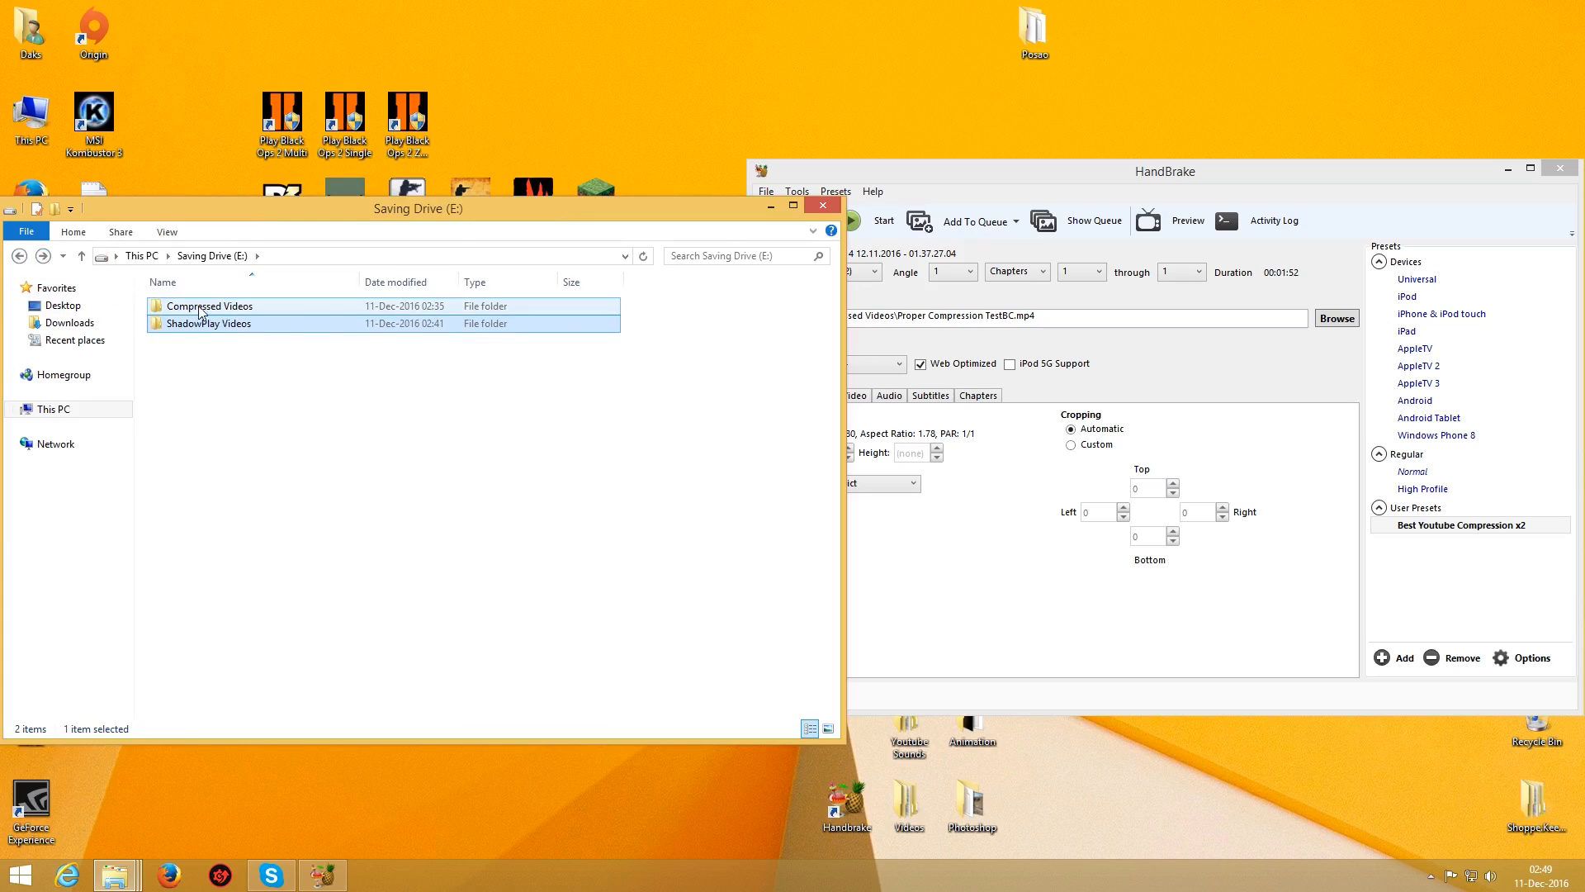
double_click(194, 310)
double_click(205, 321)
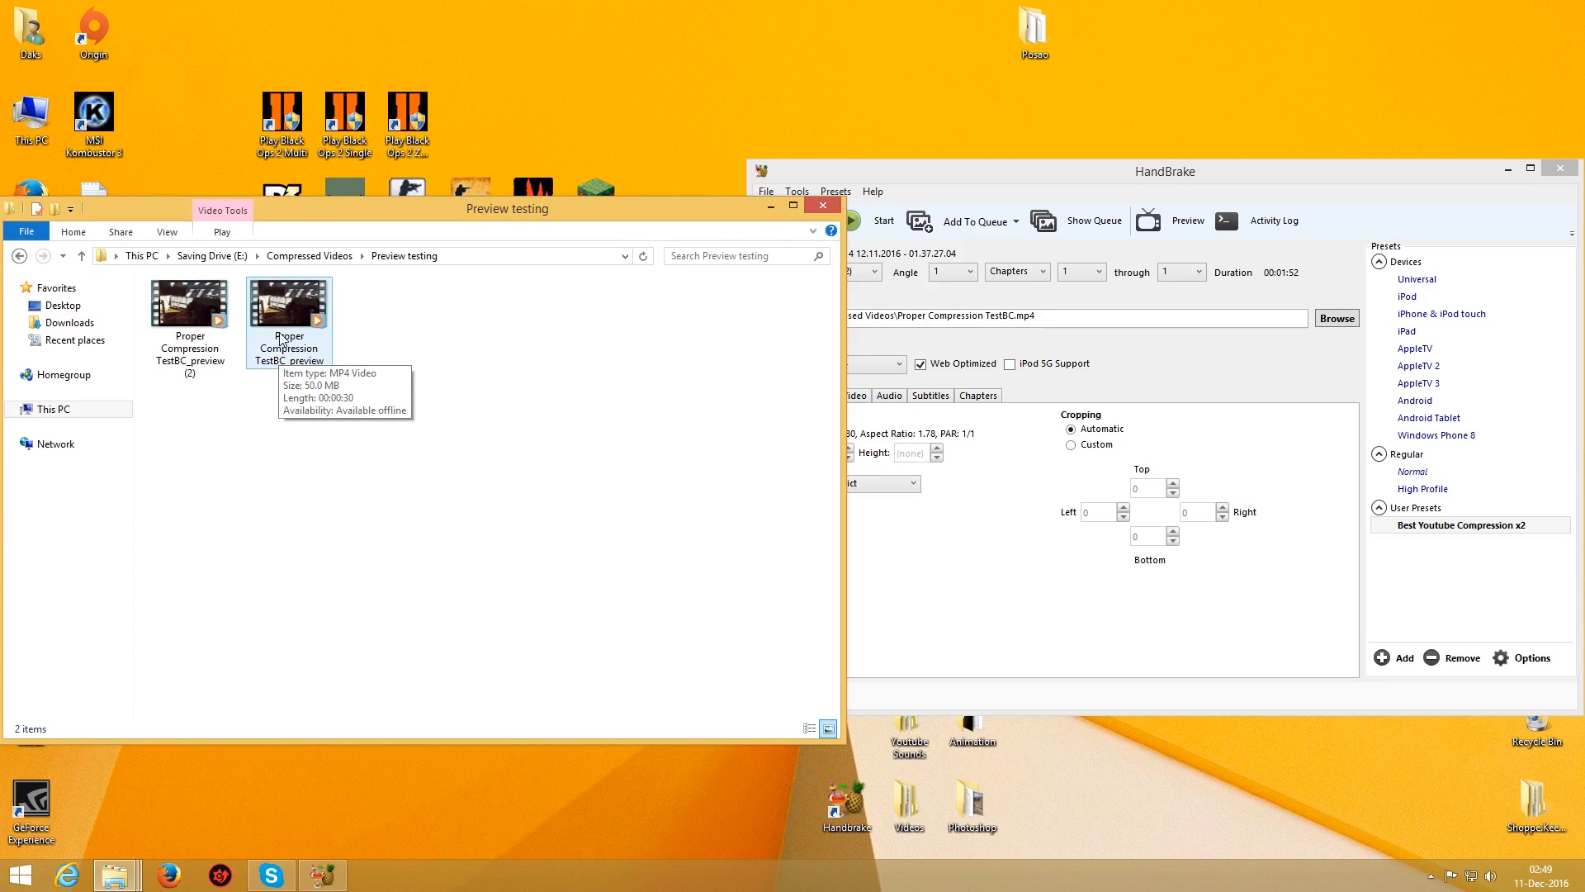
- Compare the file sizes of the two clips Proper Compression TestBC_preview and Proper Compression TestBC_preview (2)
click(281, 357)
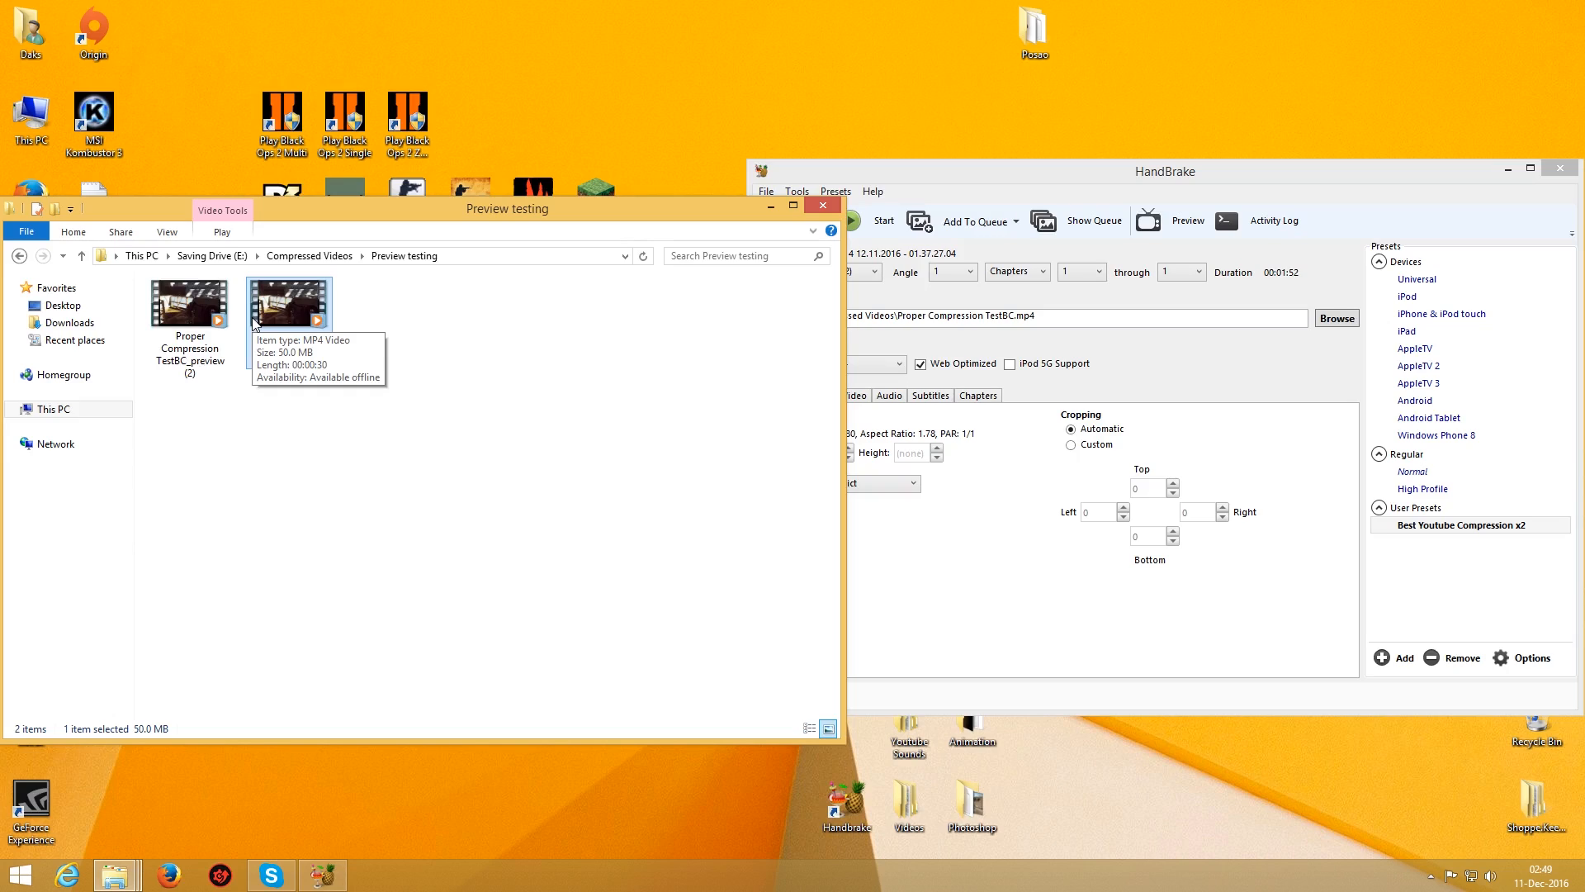
click(331, 422)
click(303, 330)
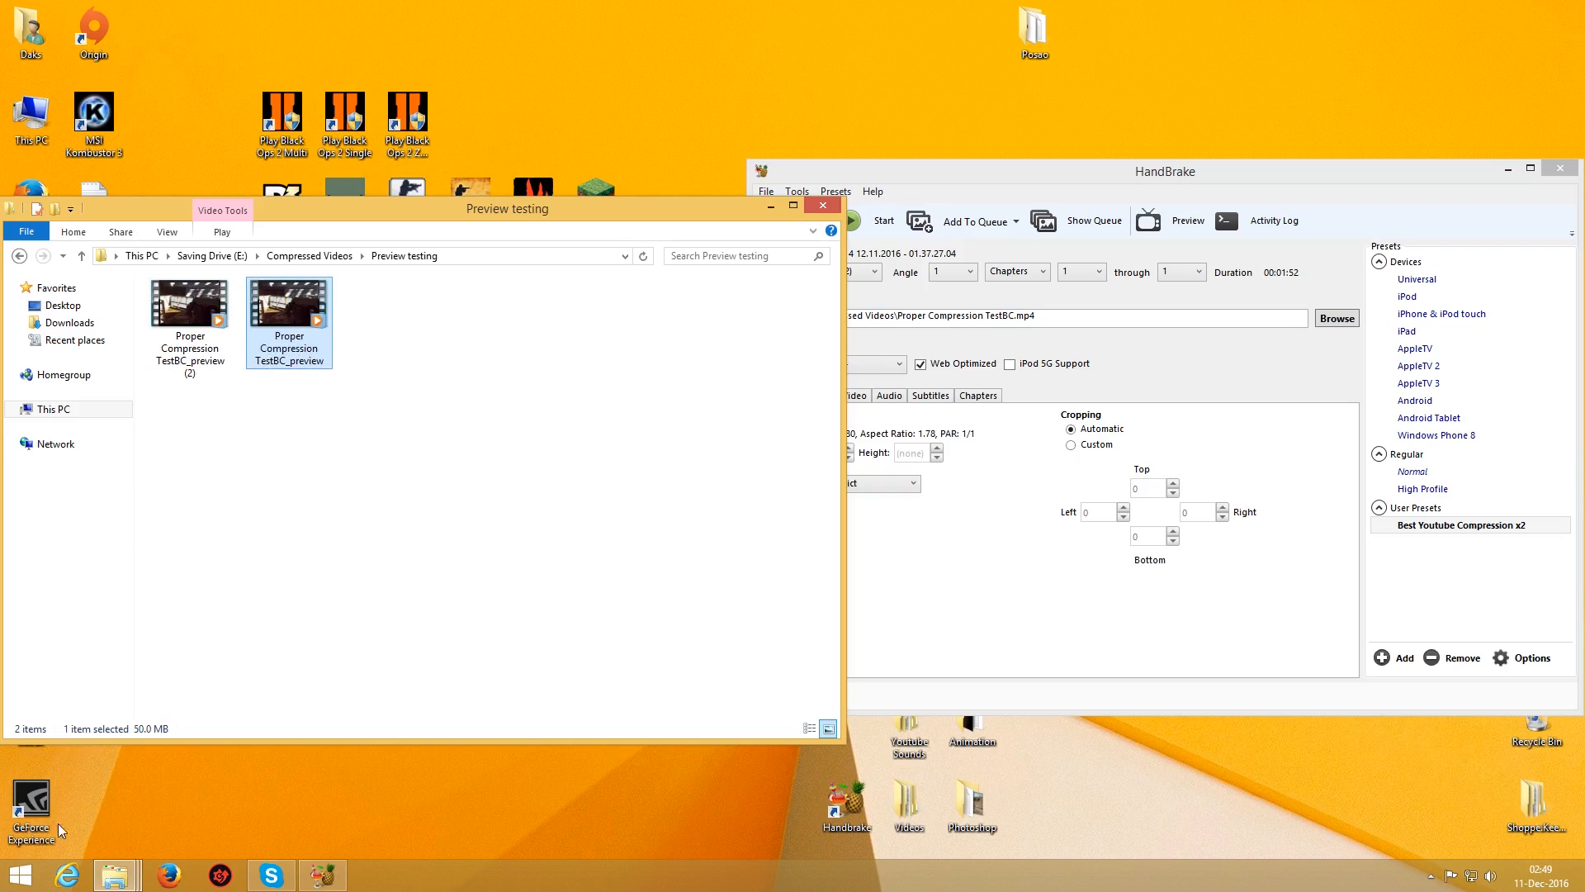
click(191, 357)
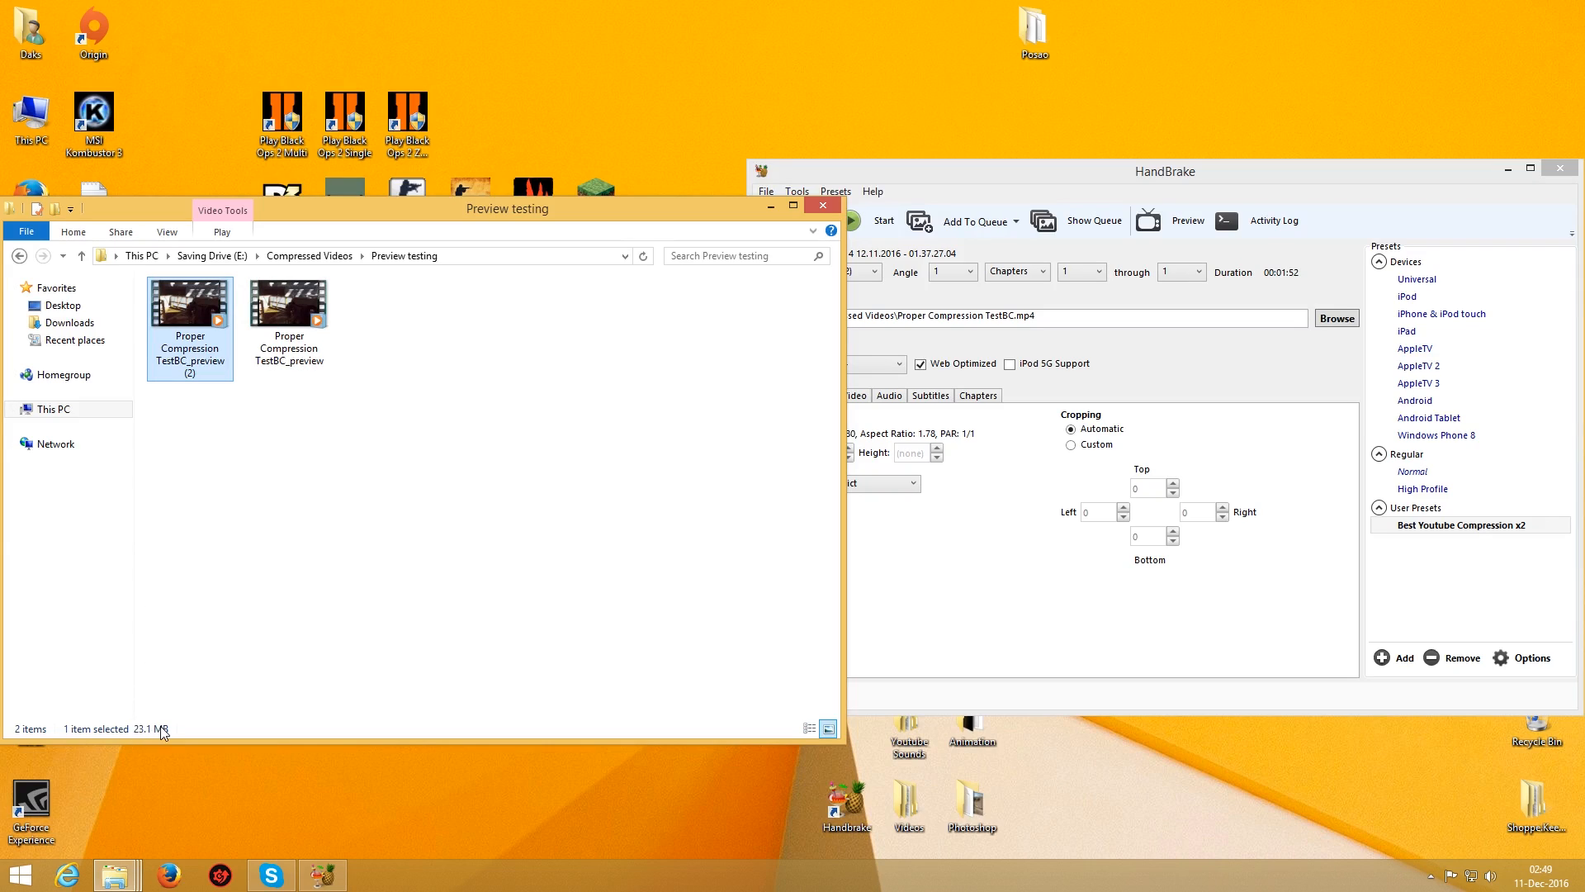
click(404, 435)
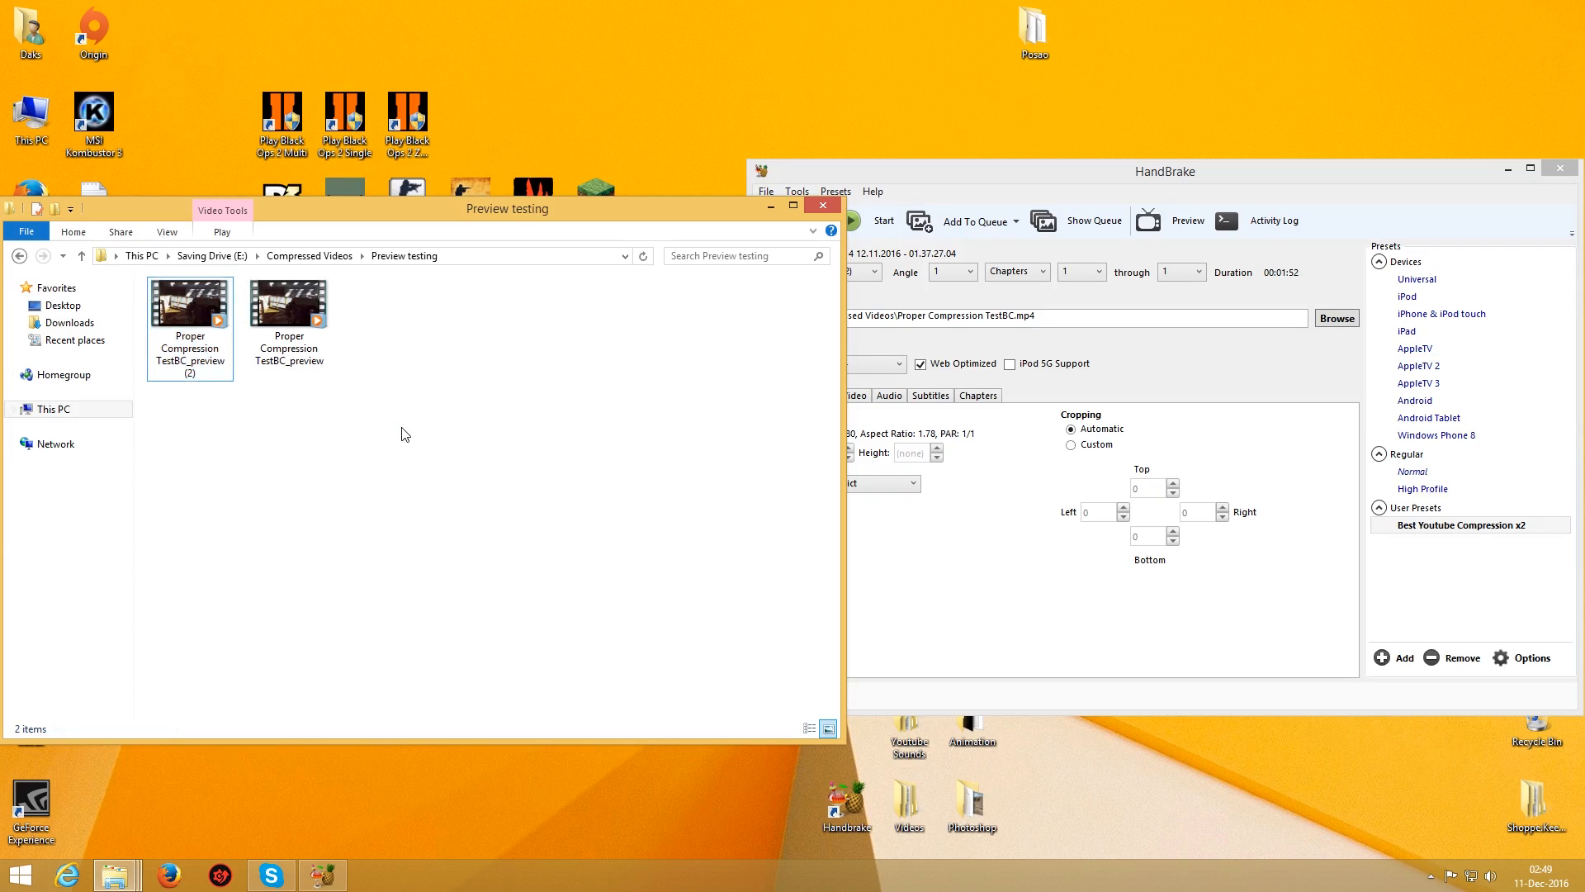
click(291, 330)
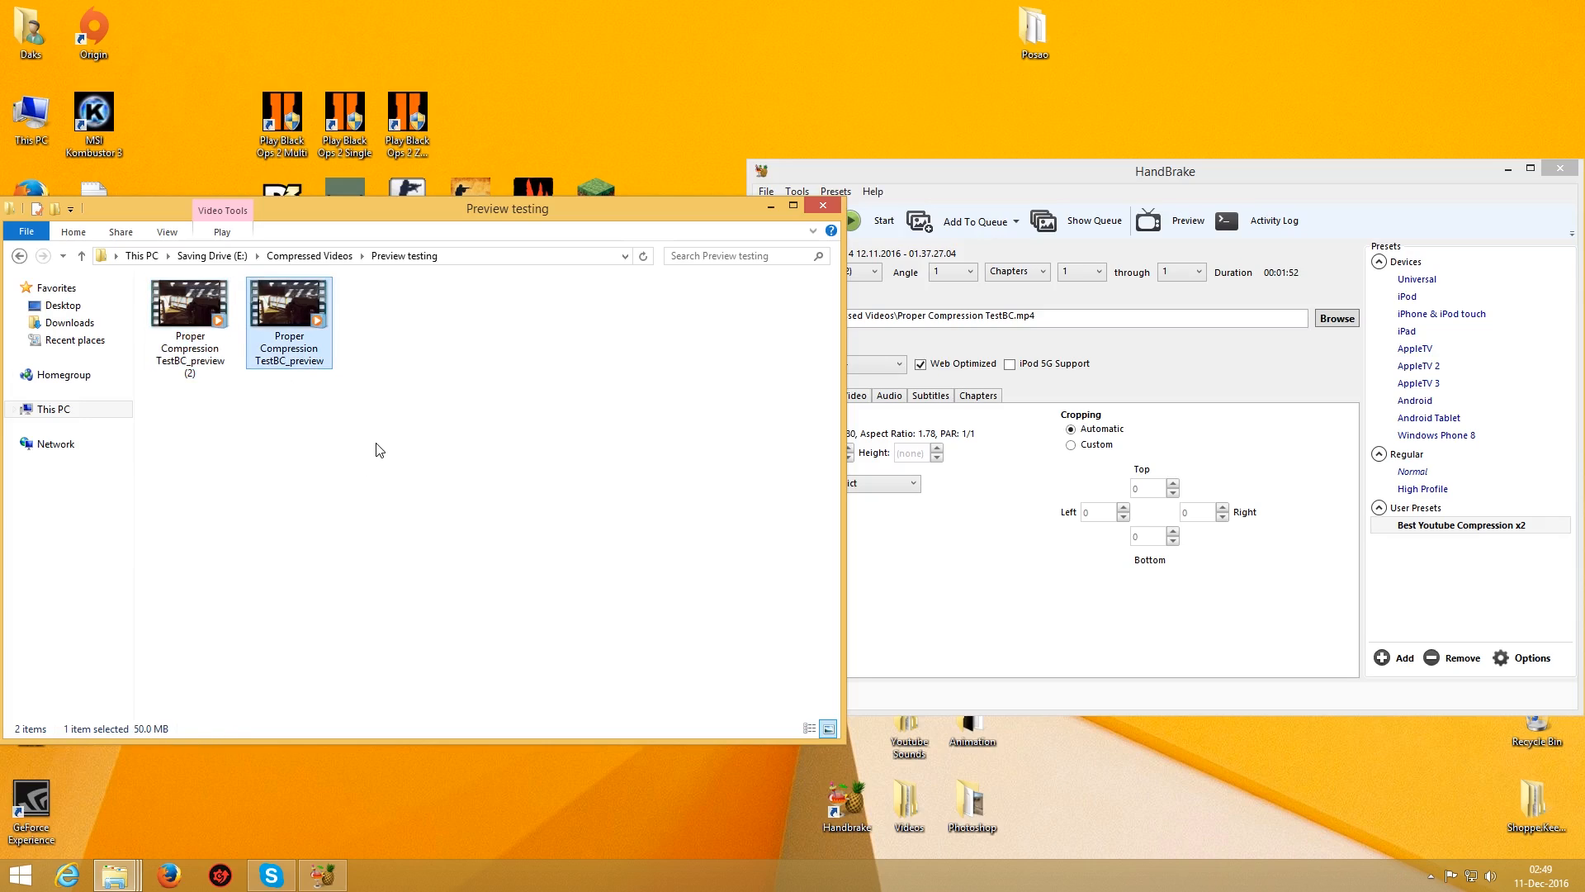
click(223, 353)
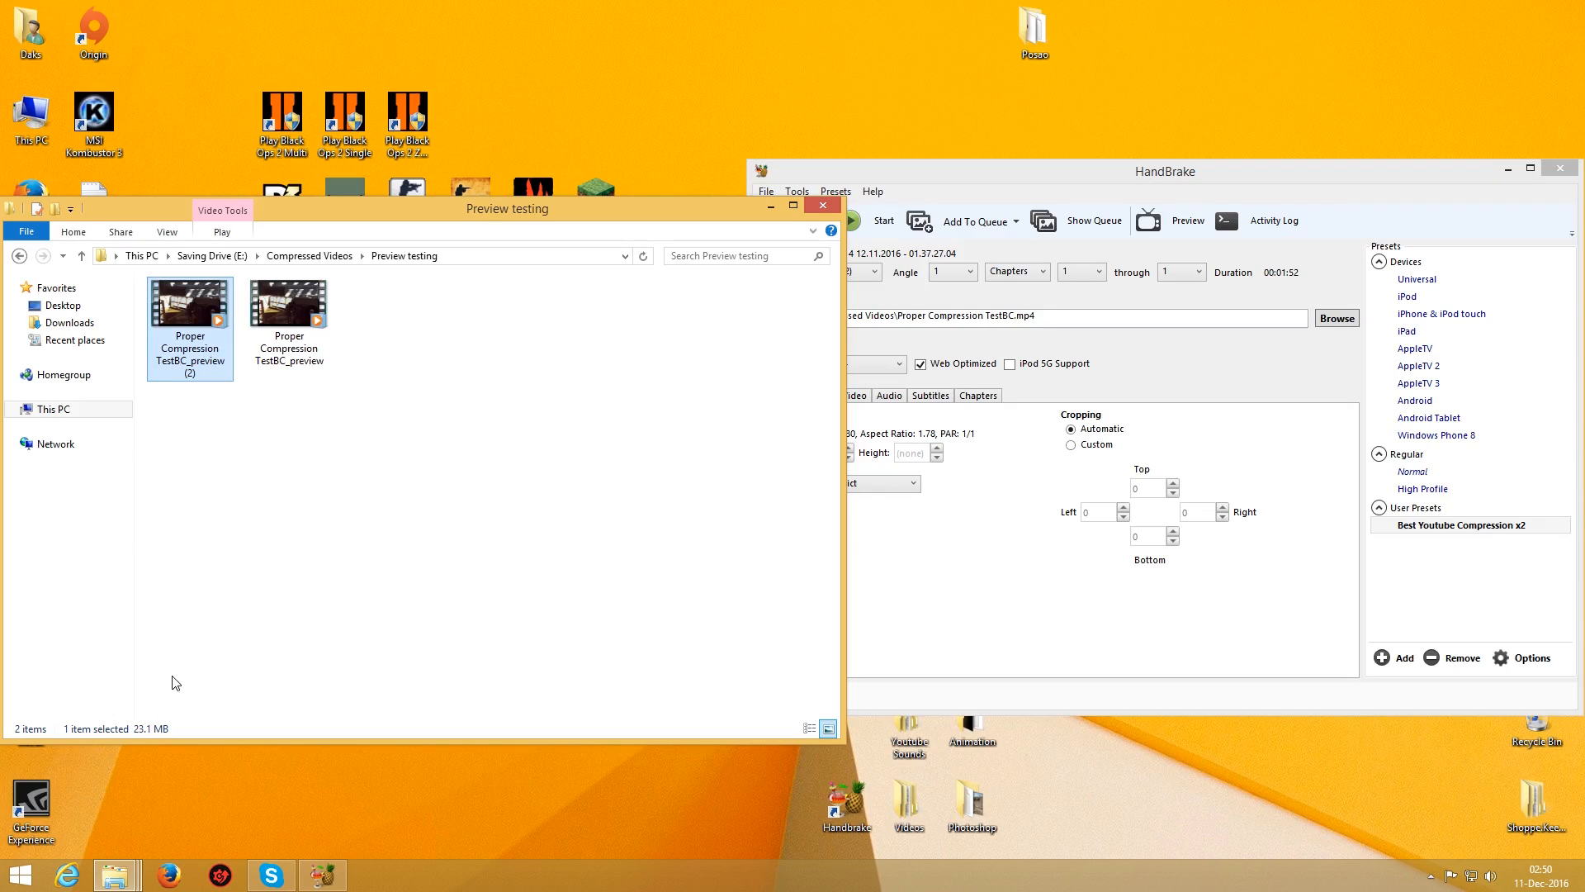
click(277, 315)
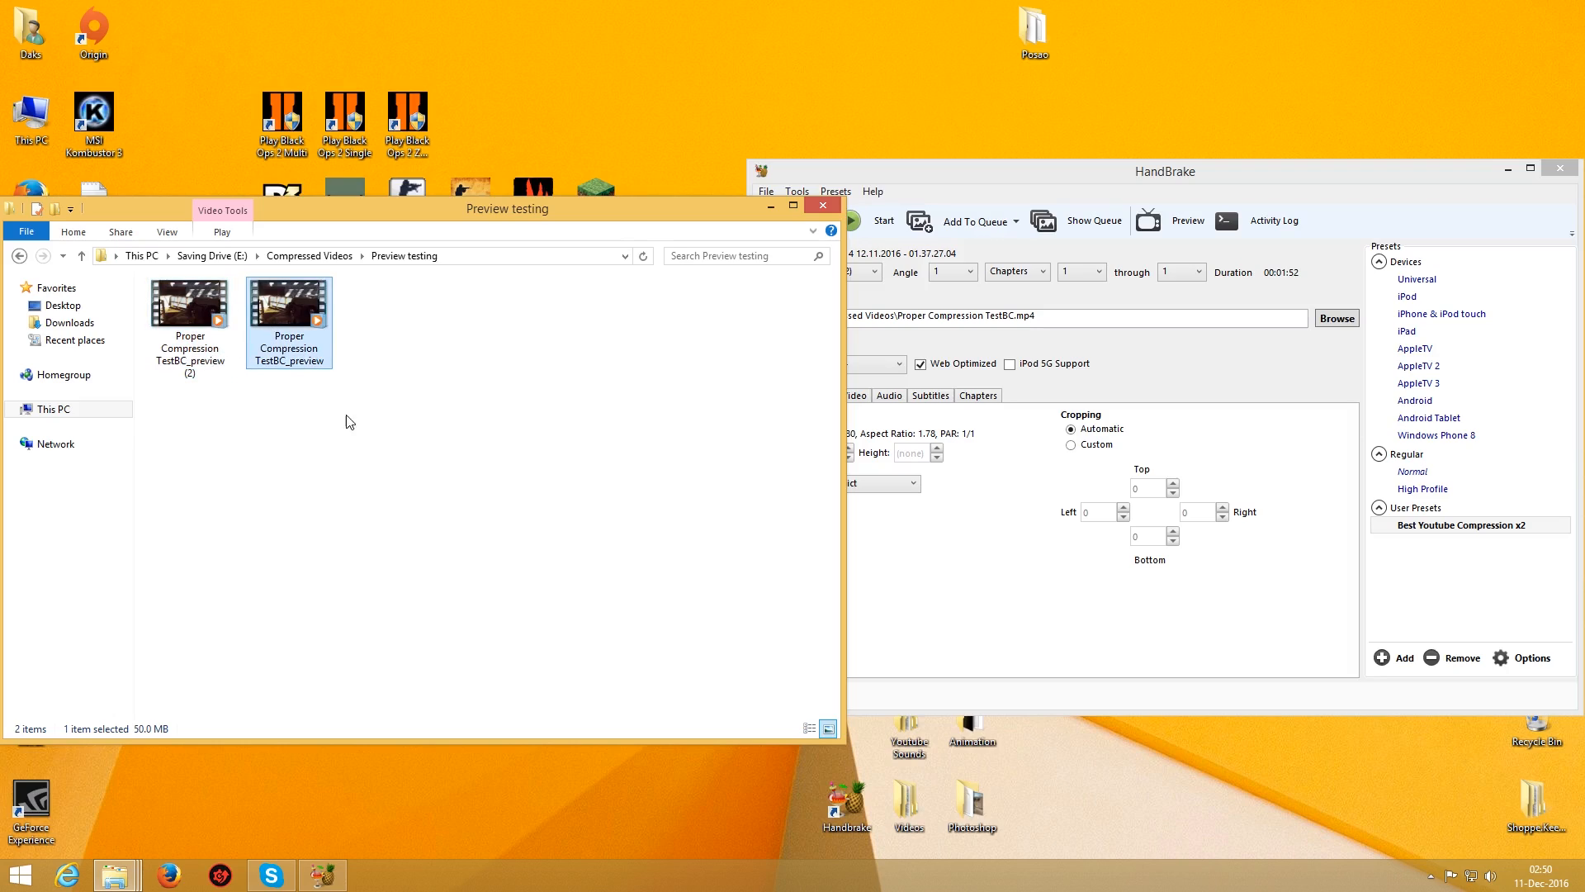
click(355, 470)
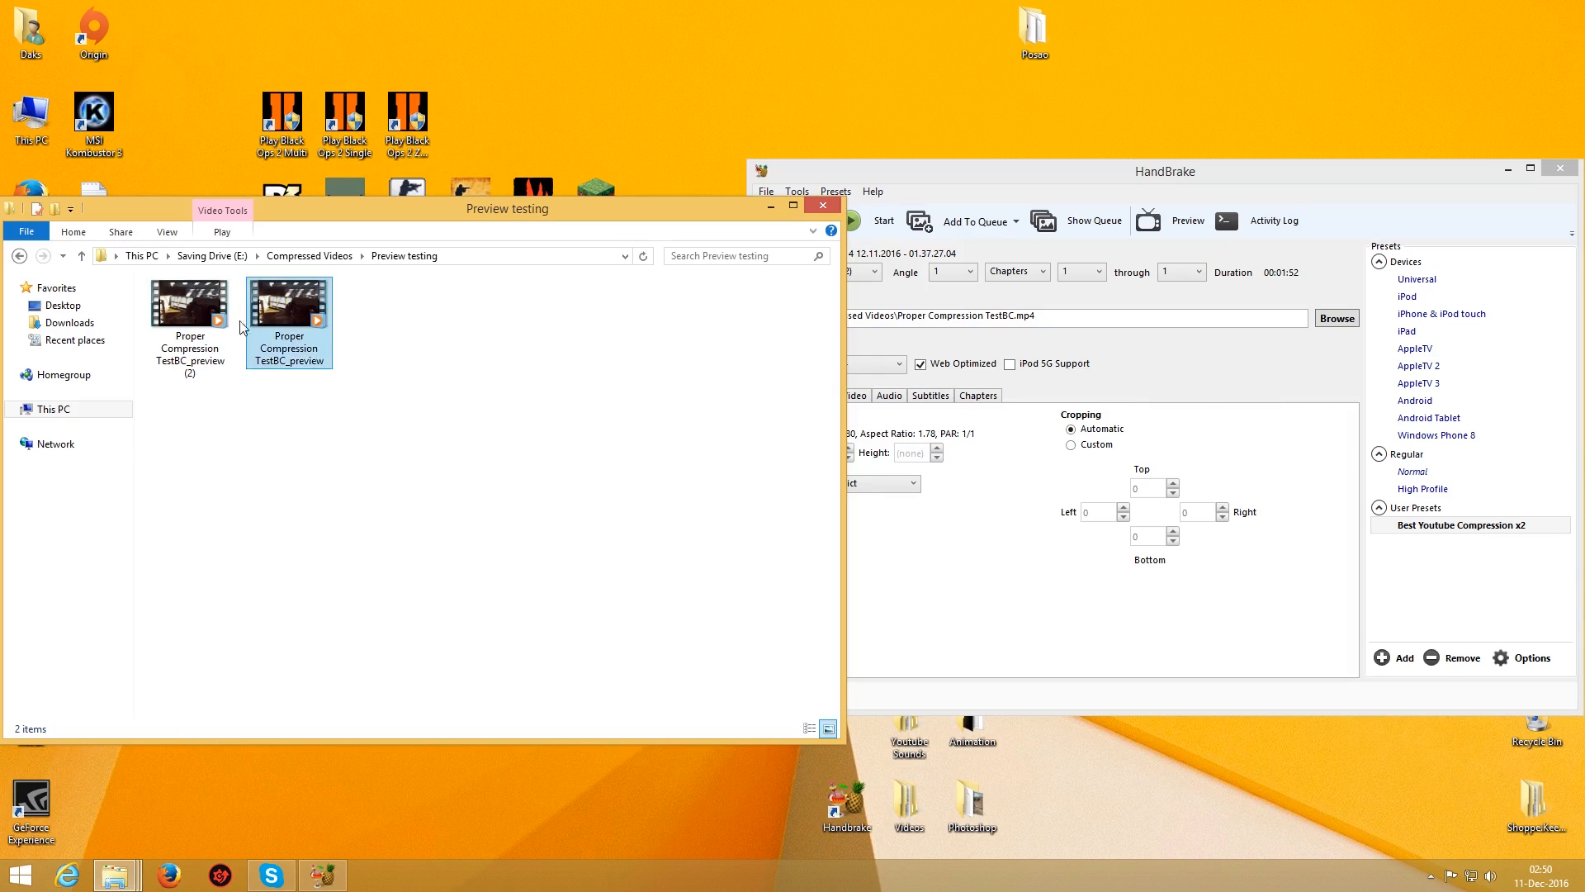
click(216, 313)
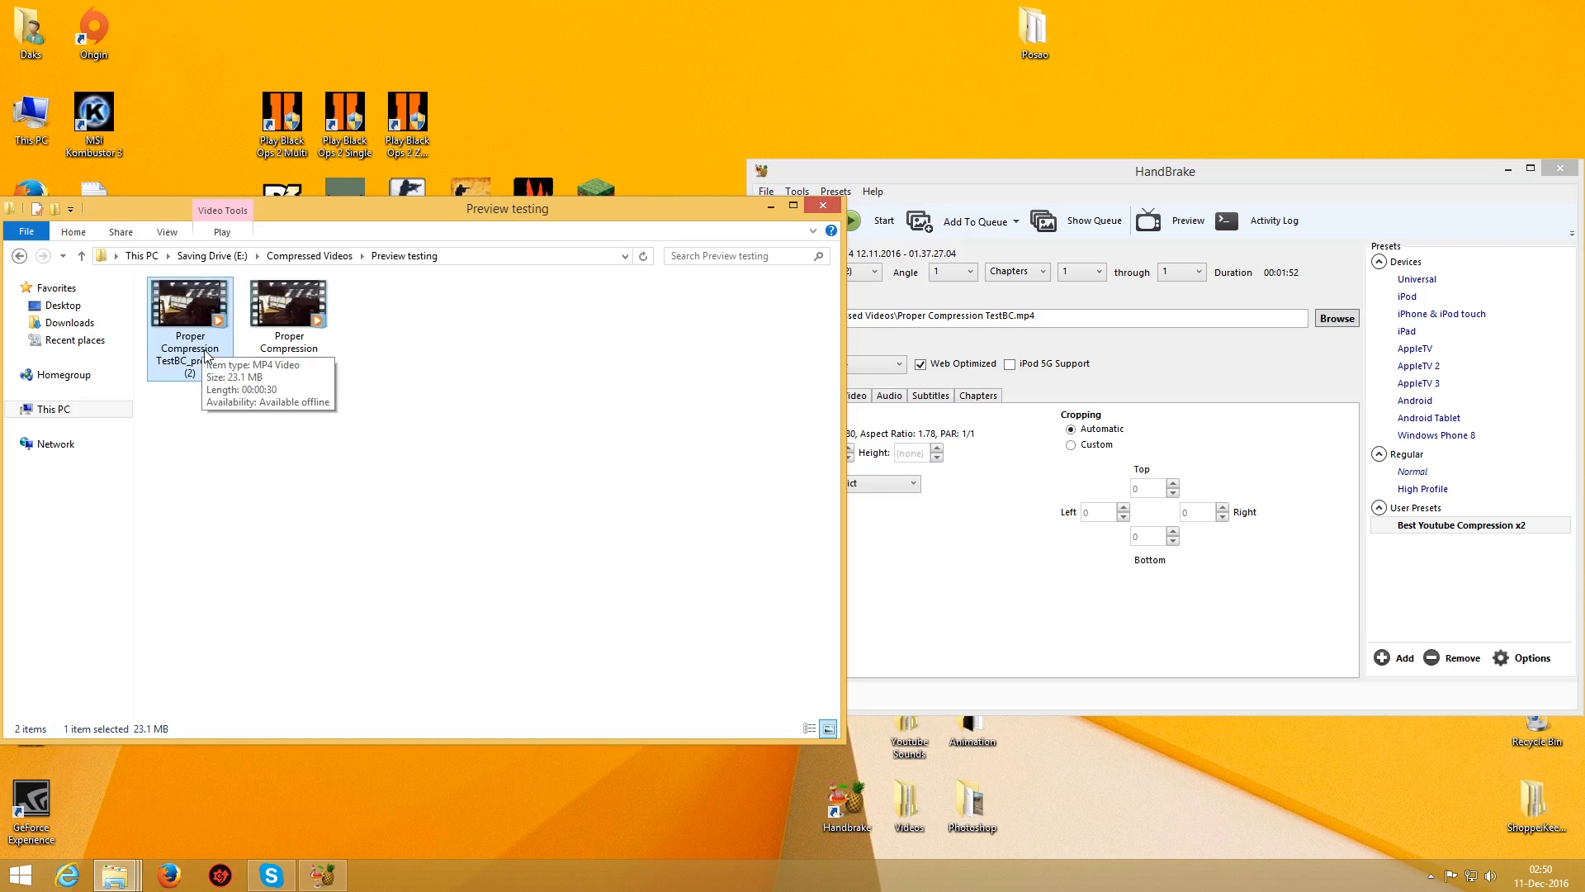
- Check the file size of the Proper Compression TestBC_preview clip
click(355, 512)
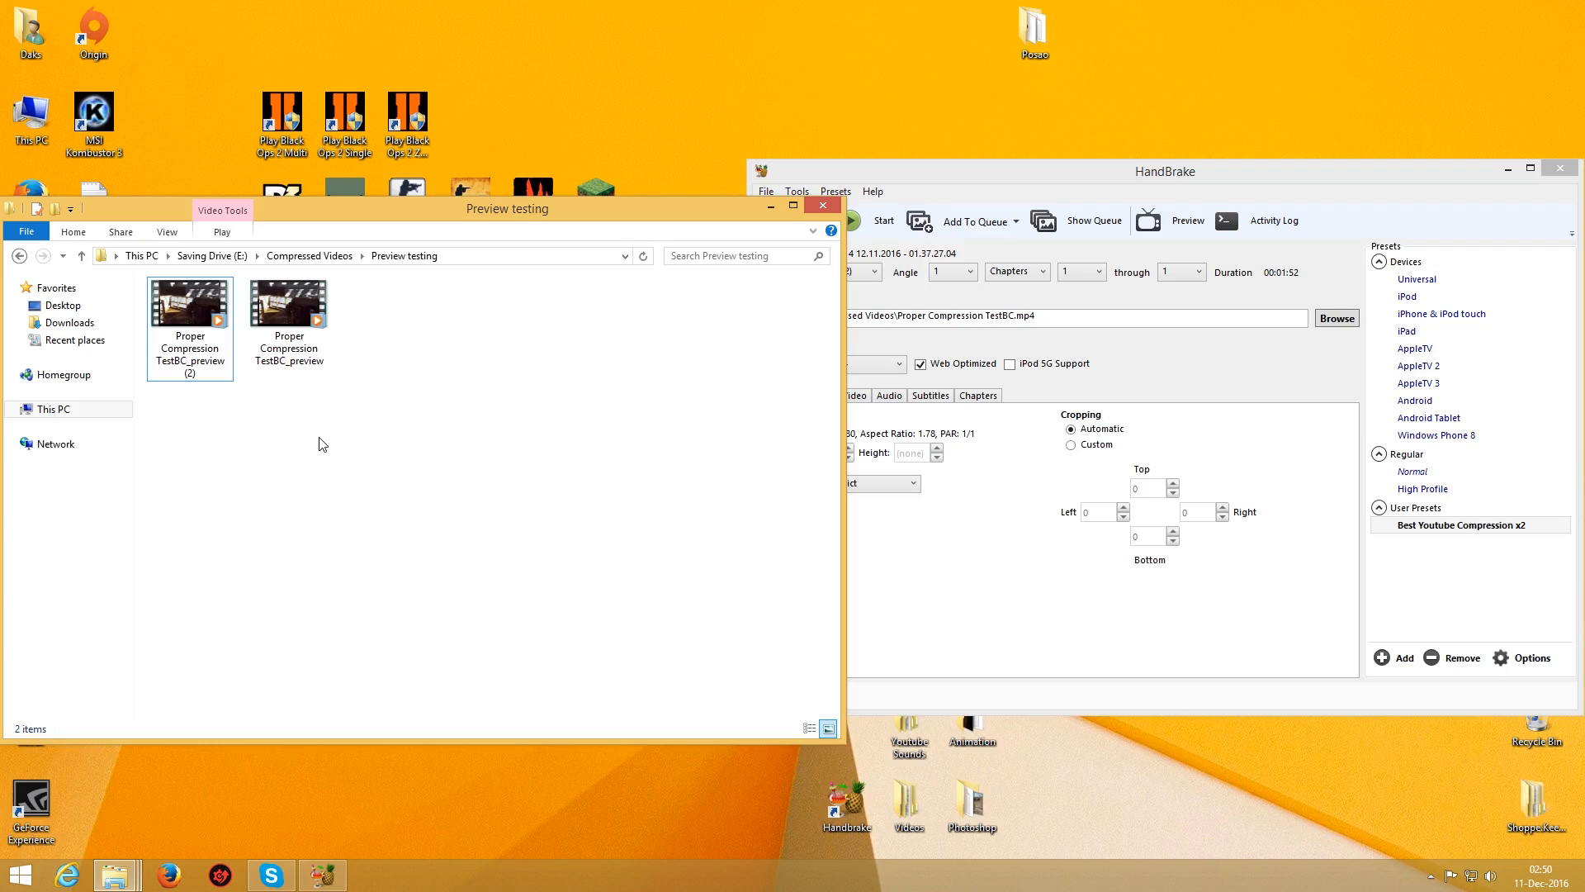
click(279, 301)
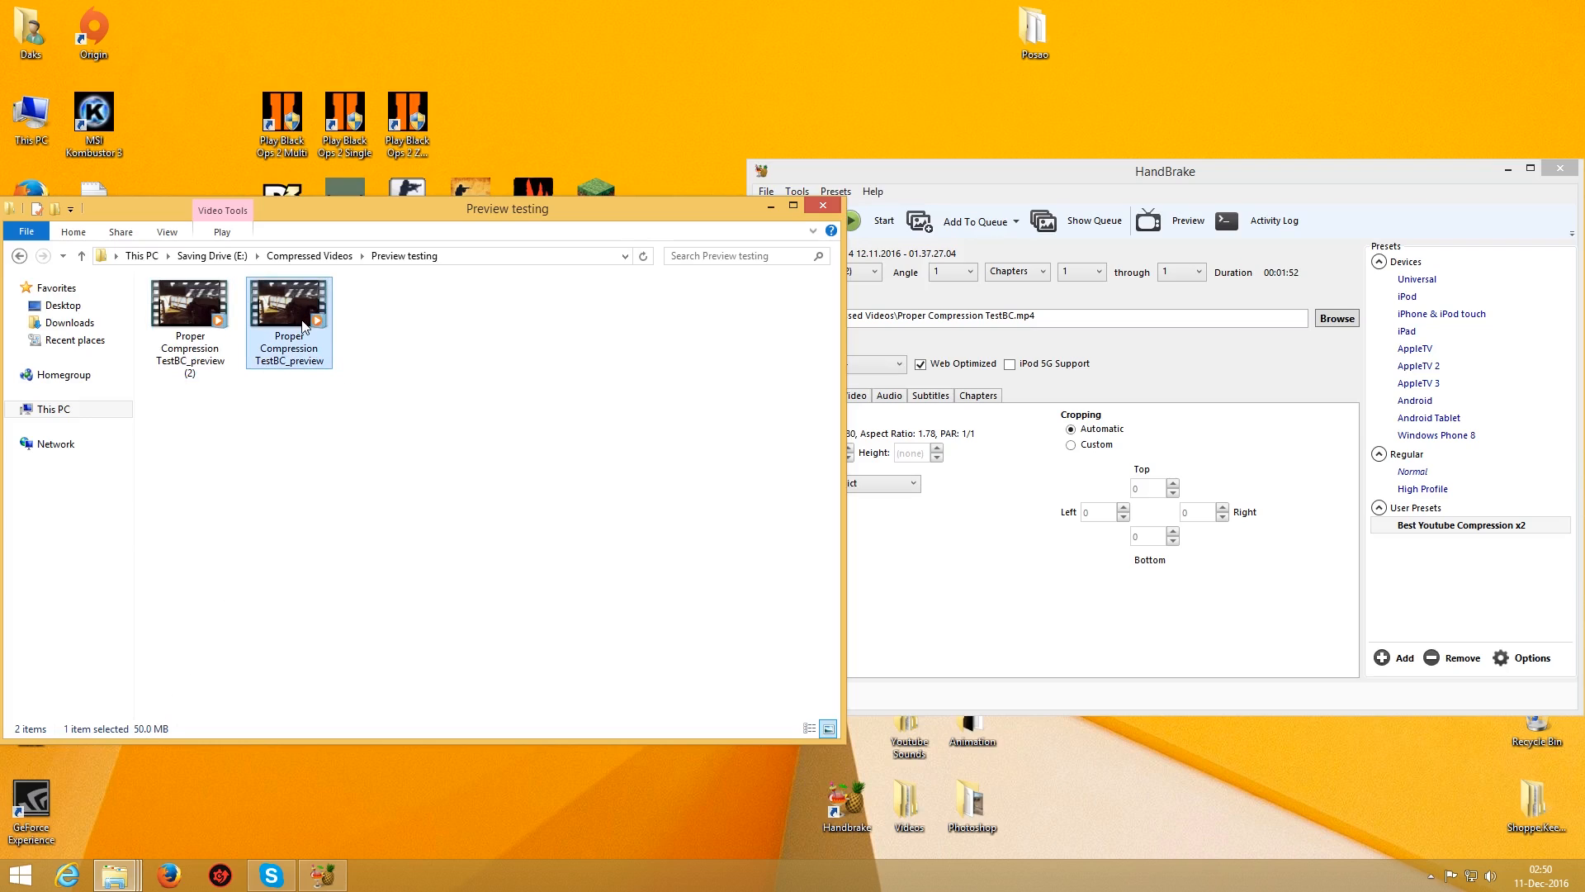
mouse_move(302, 324)
- Switch to HandBrake, view the source selection choices without loading a video, and look at the output container options
click(866, 586)
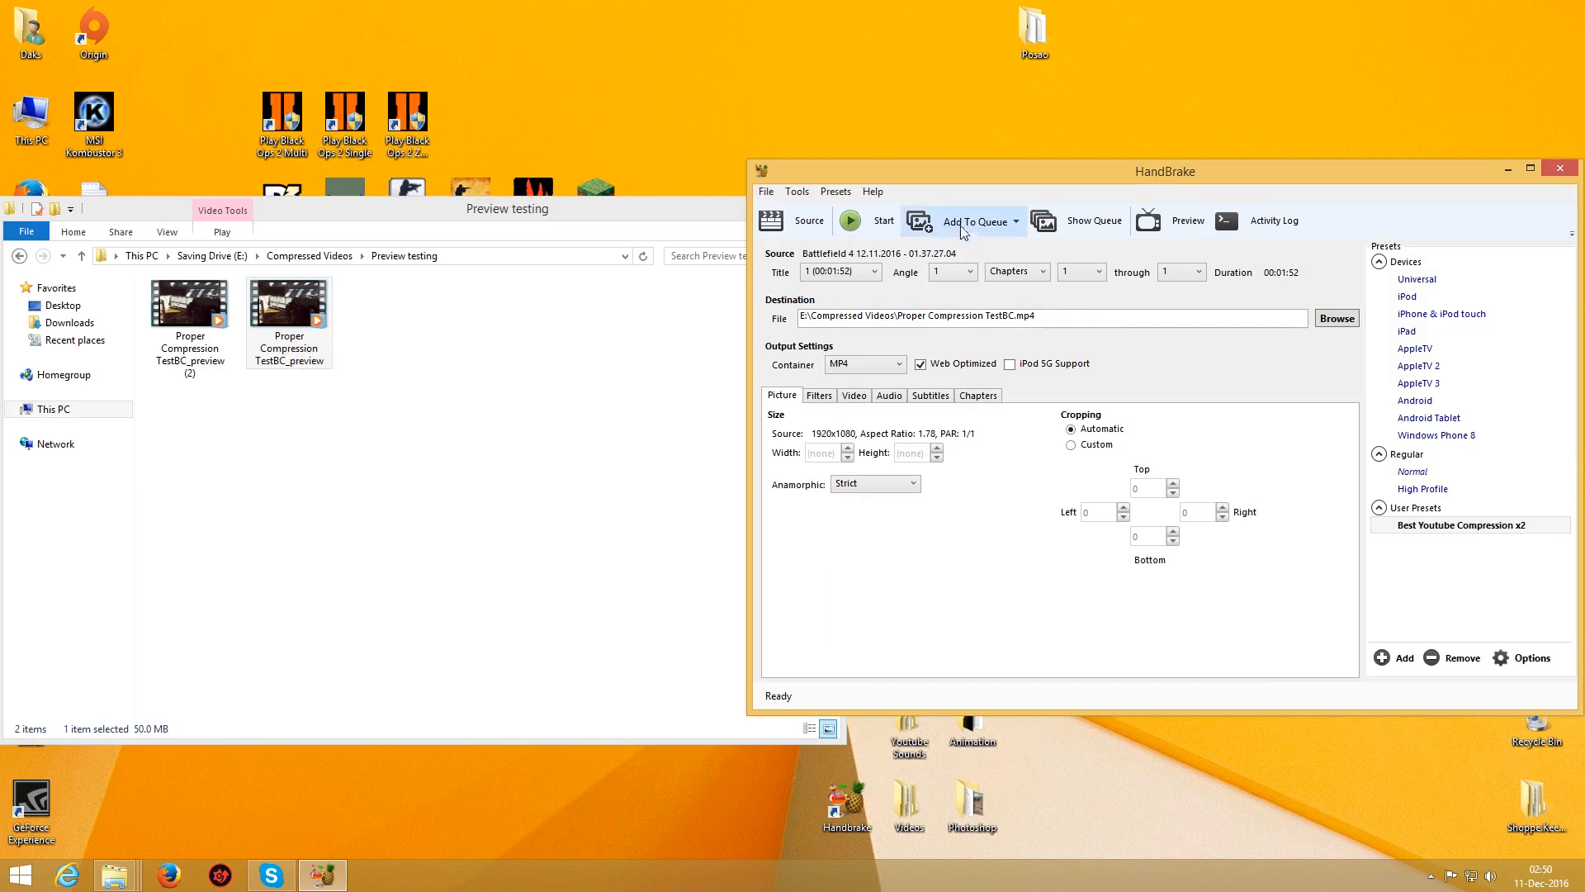
click(813, 223)
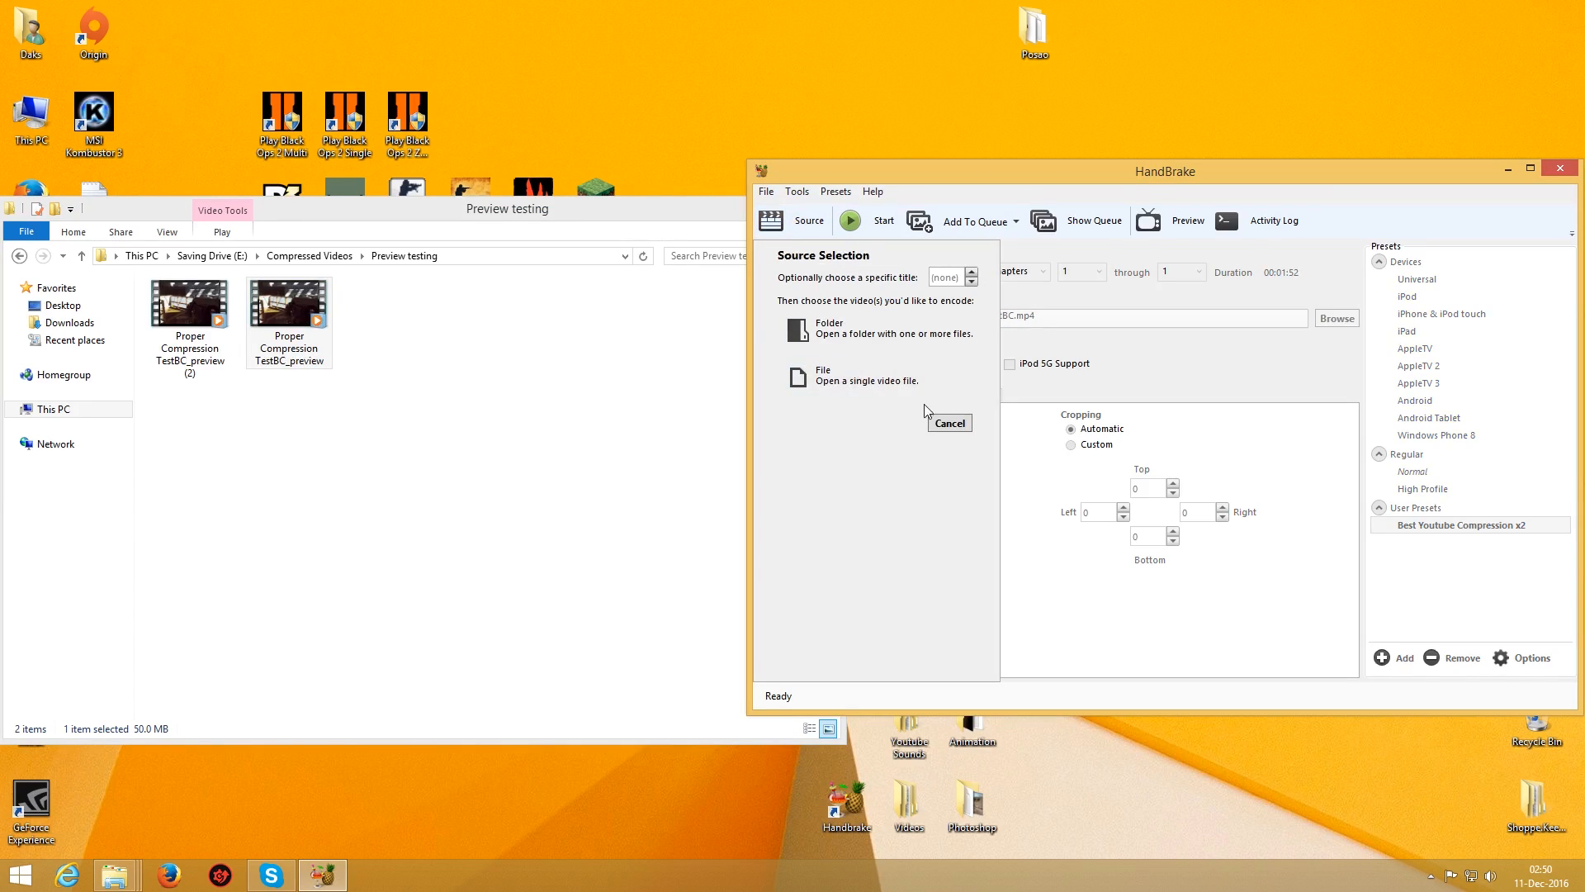
click(949, 424)
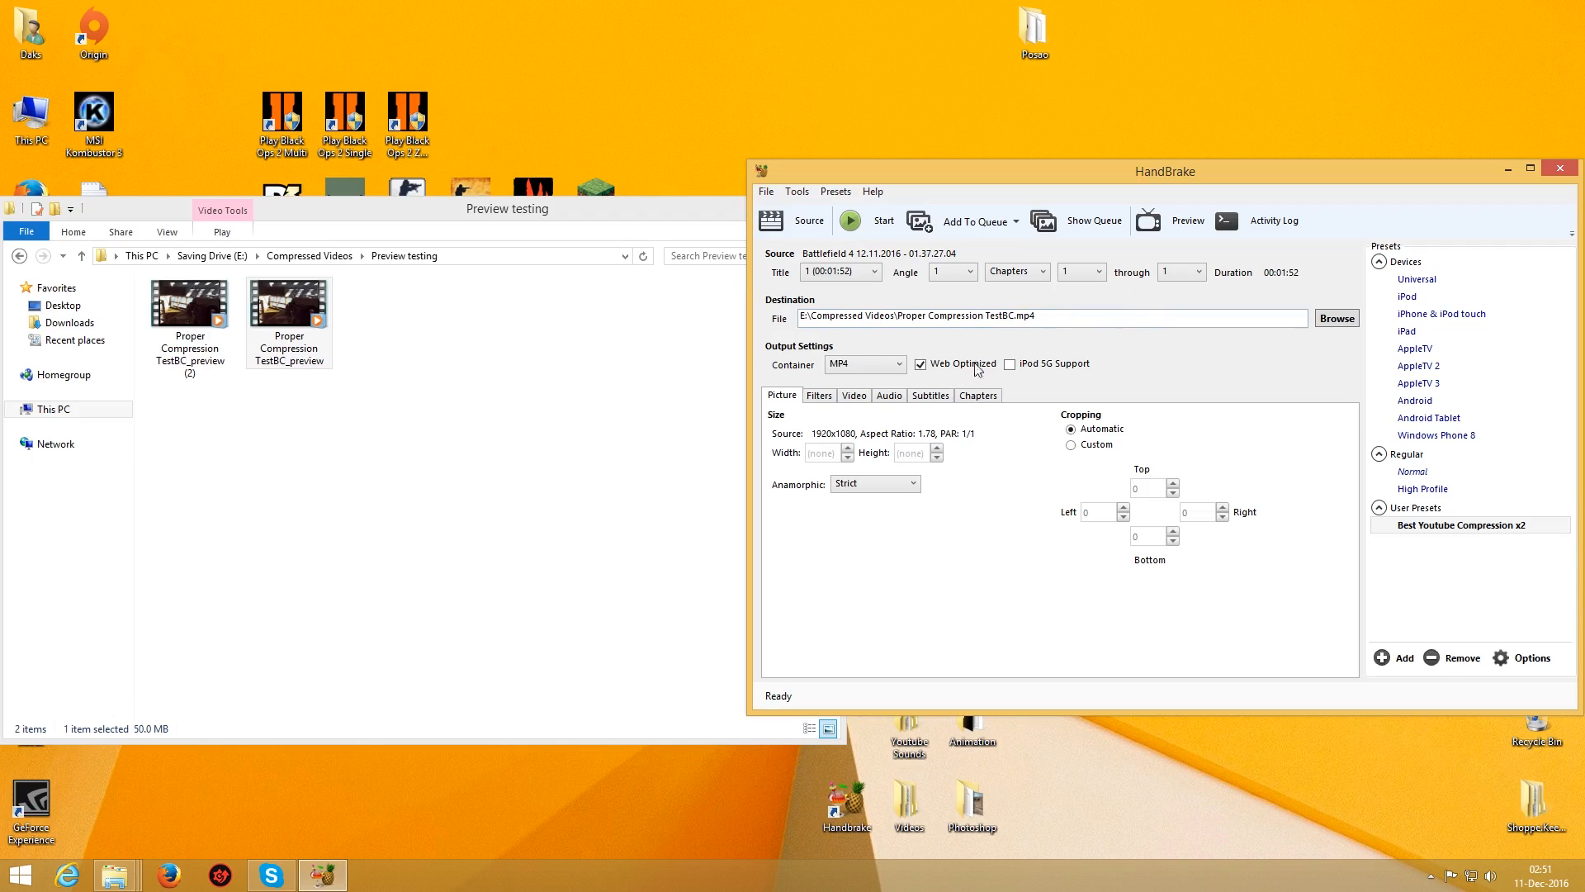
click(850, 365)
click(847, 364)
- Try the Loose anamorphic mode in the picture settings, then restore Strict
click(862, 484)
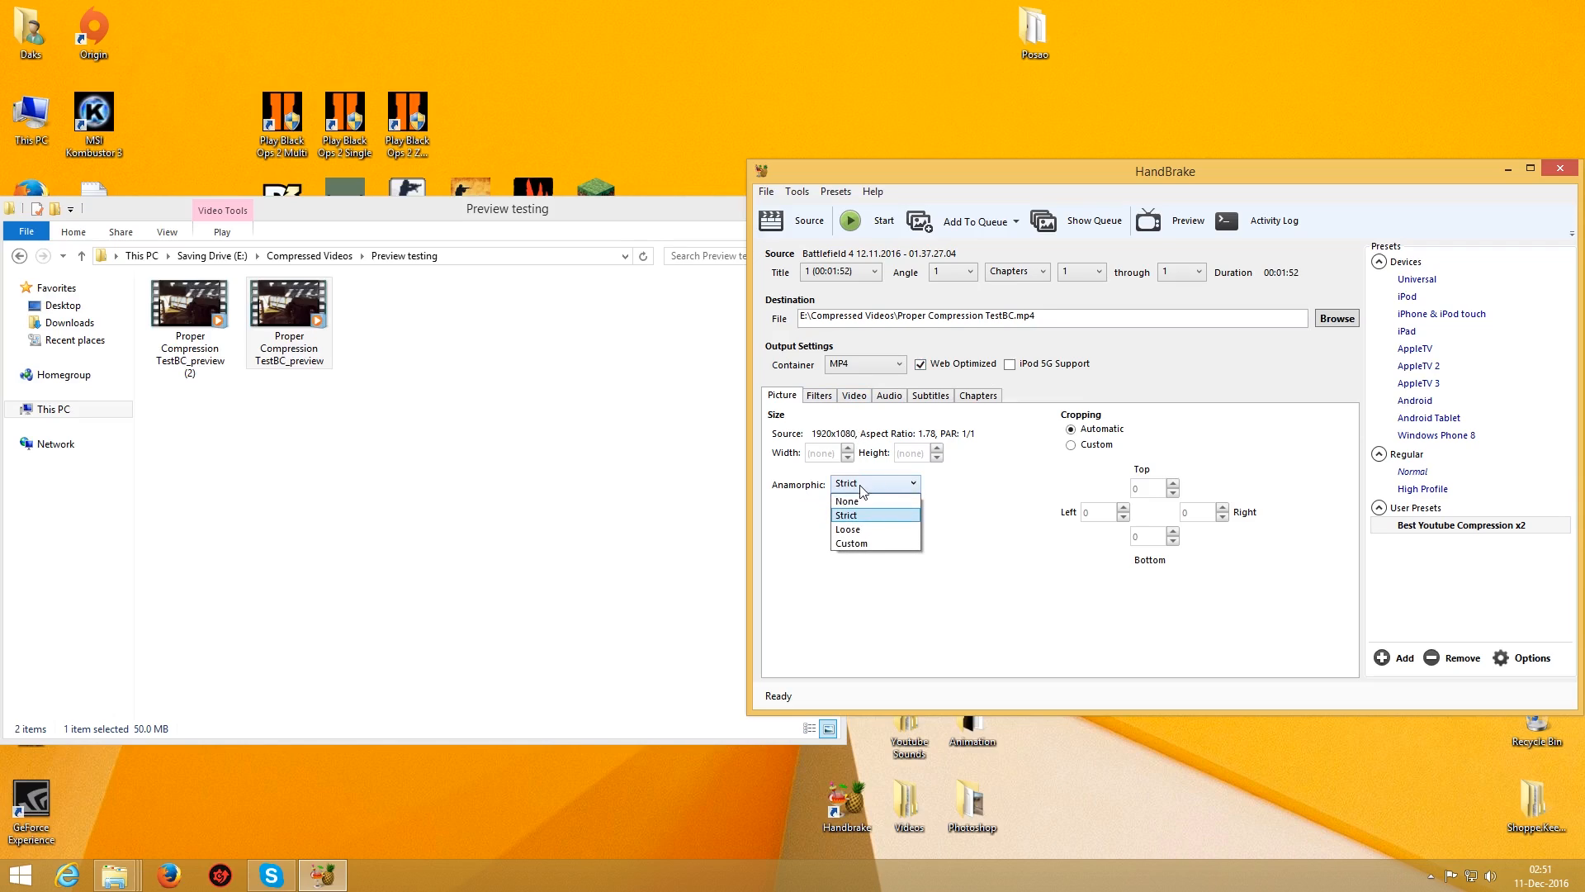
click(854, 529)
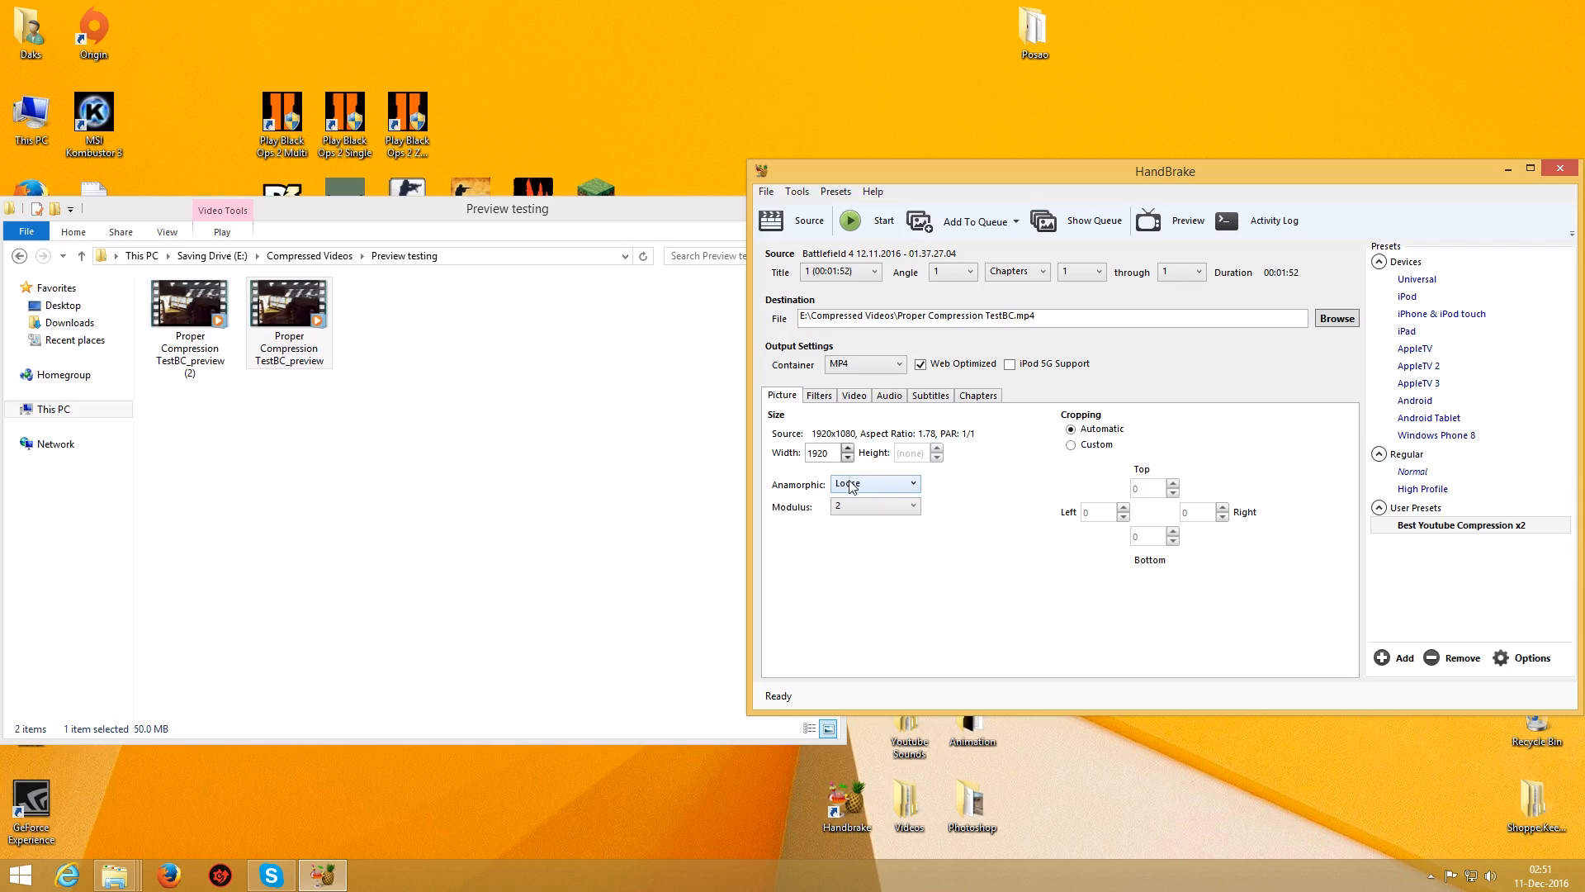
click(847, 484)
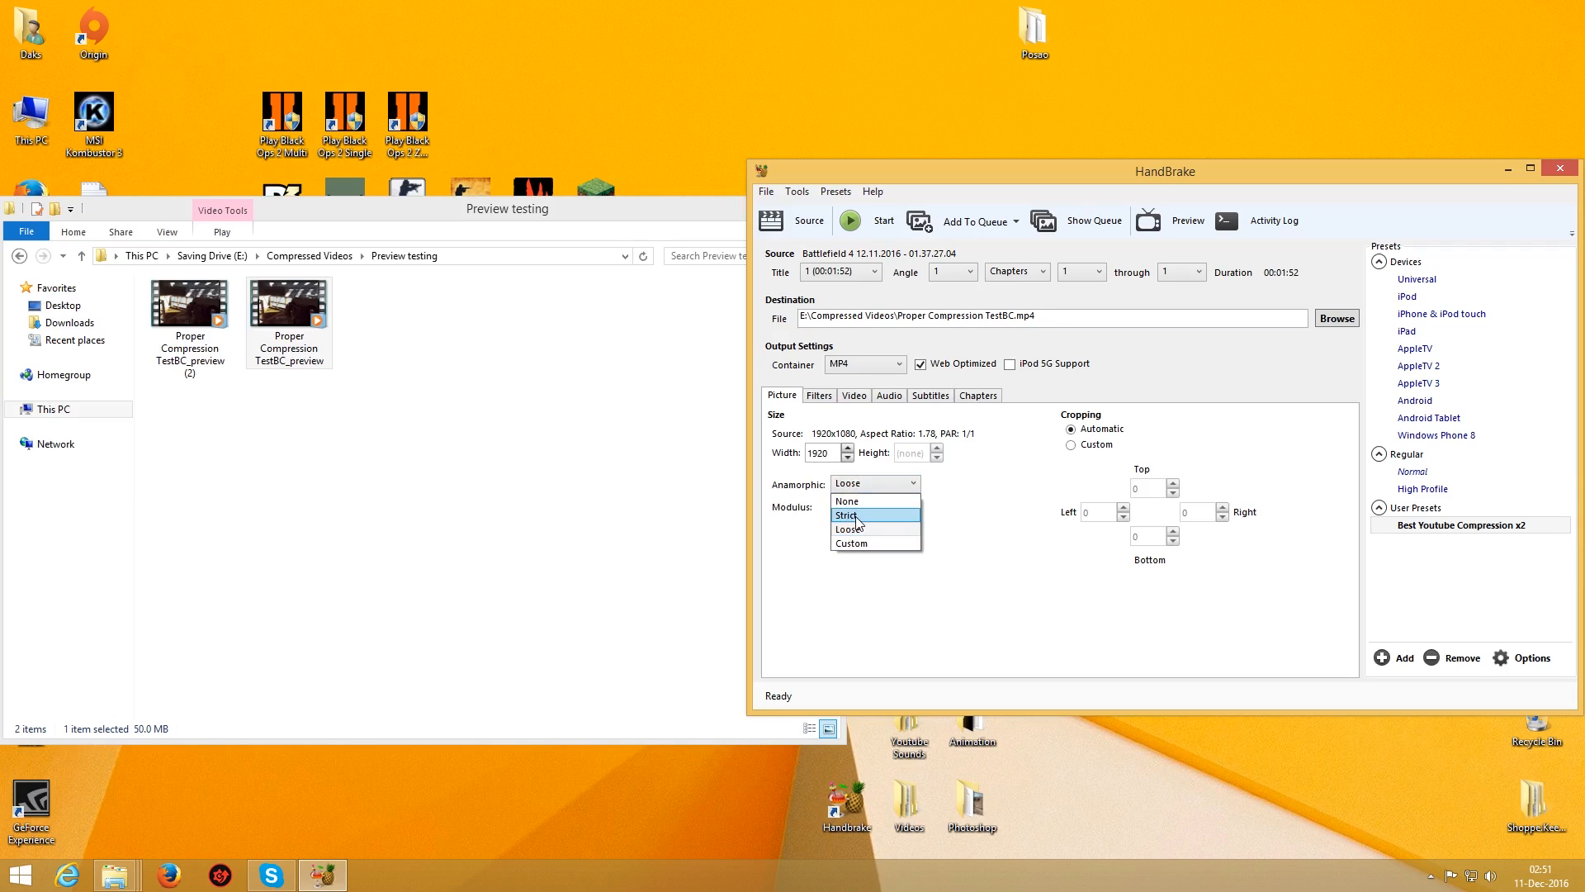
click(856, 517)
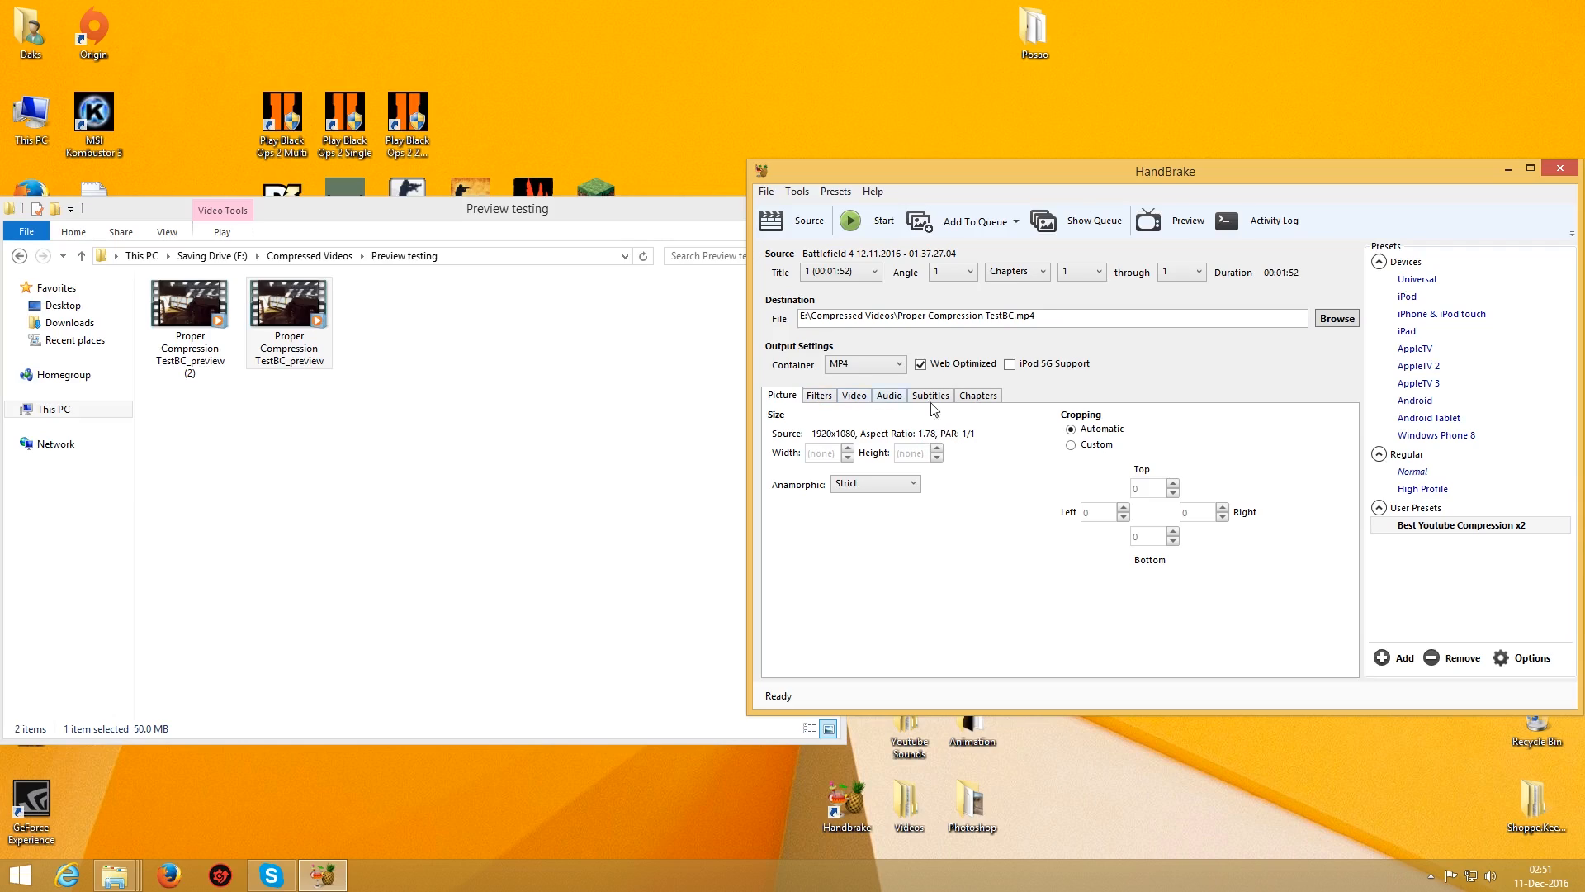
- In the video settings, try the placebo end of the constant quality range, then set it to RF 20
click(829, 398)
click(855, 397)
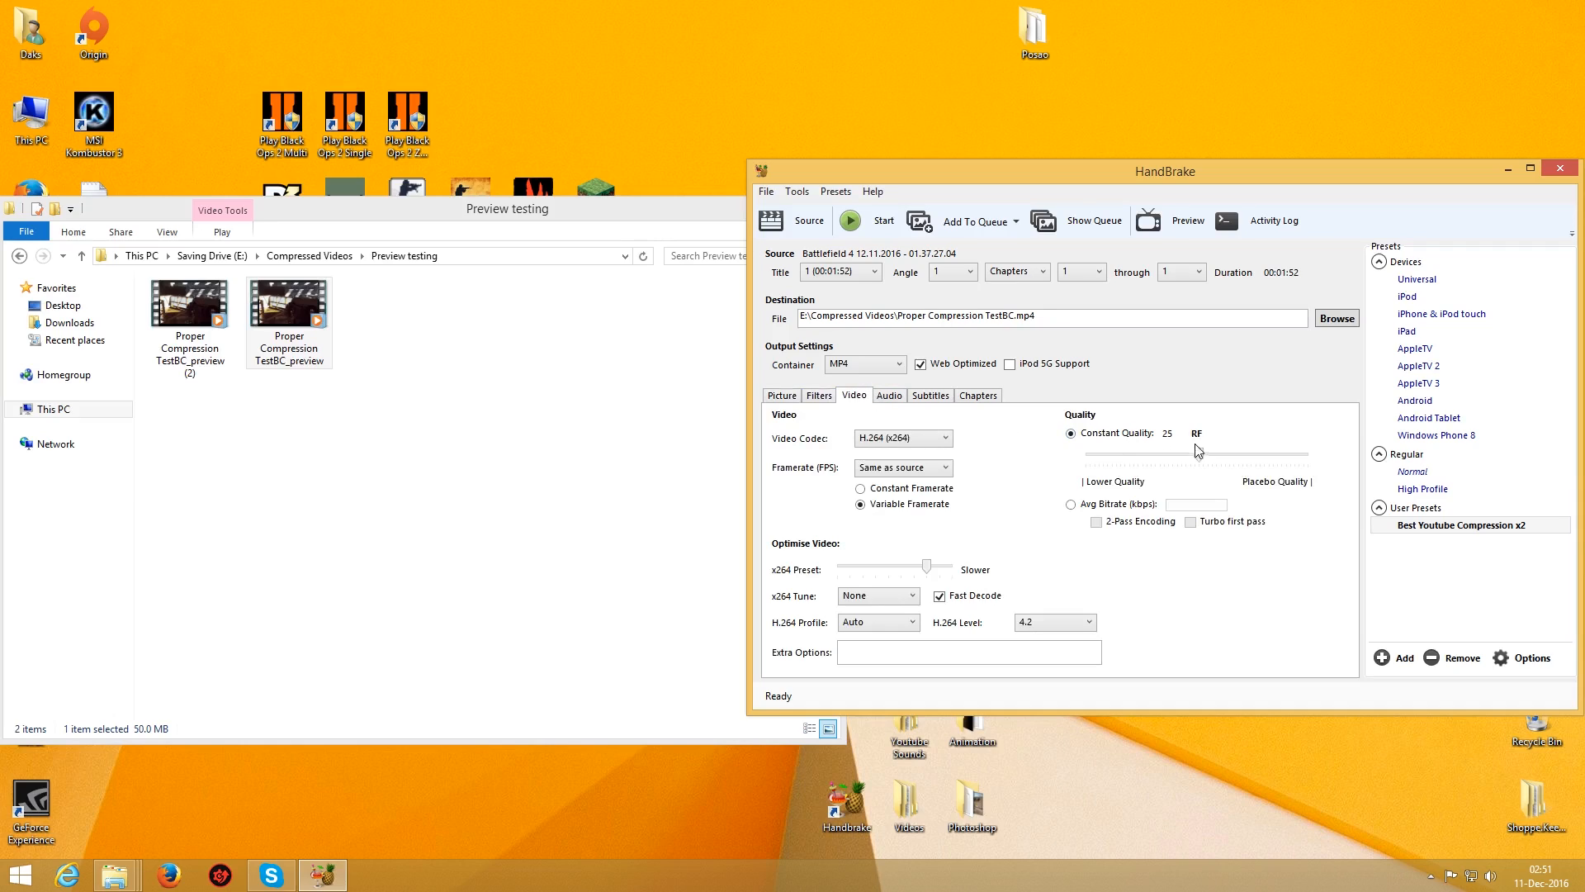
mouse_move(1182, 442)
drag(1199, 454, 1304, 454)
drag(1306, 455, 1239, 452)
mouse_move(1239, 453)
mouse_down()
mouse_move(1204, 459)
mouse_move(1222, 454)
mouse_up()
- Turn off Fast Decode and set the x264 preset to Fast
click(941, 597)
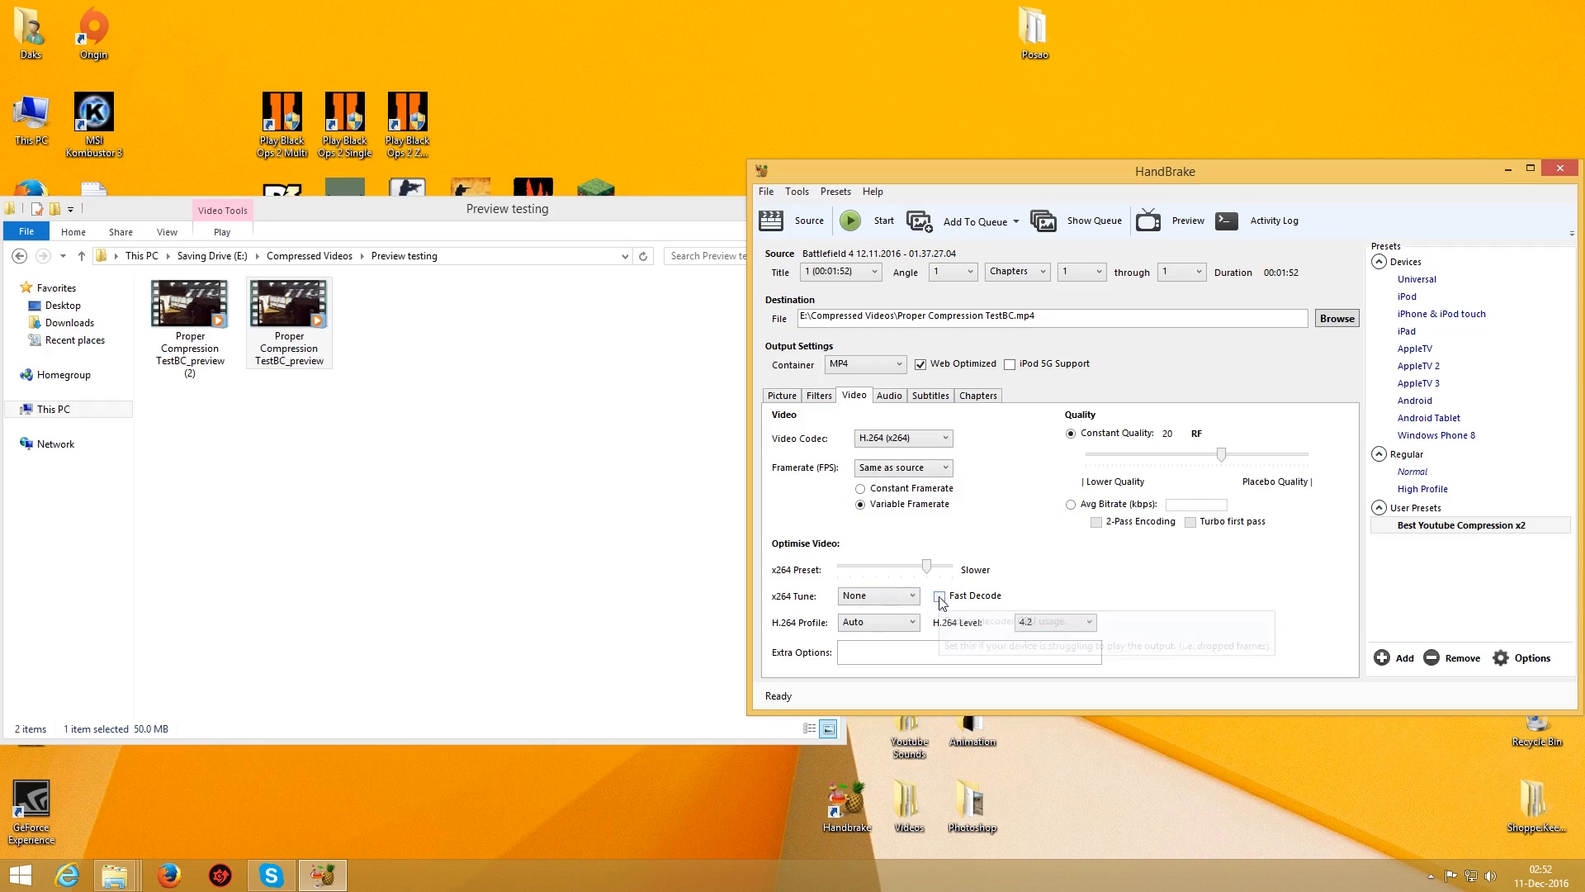
mouse_move(926, 568)
mouse_down()
mouse_move(892, 568)
mouse_move(906, 568)
mouse_up()
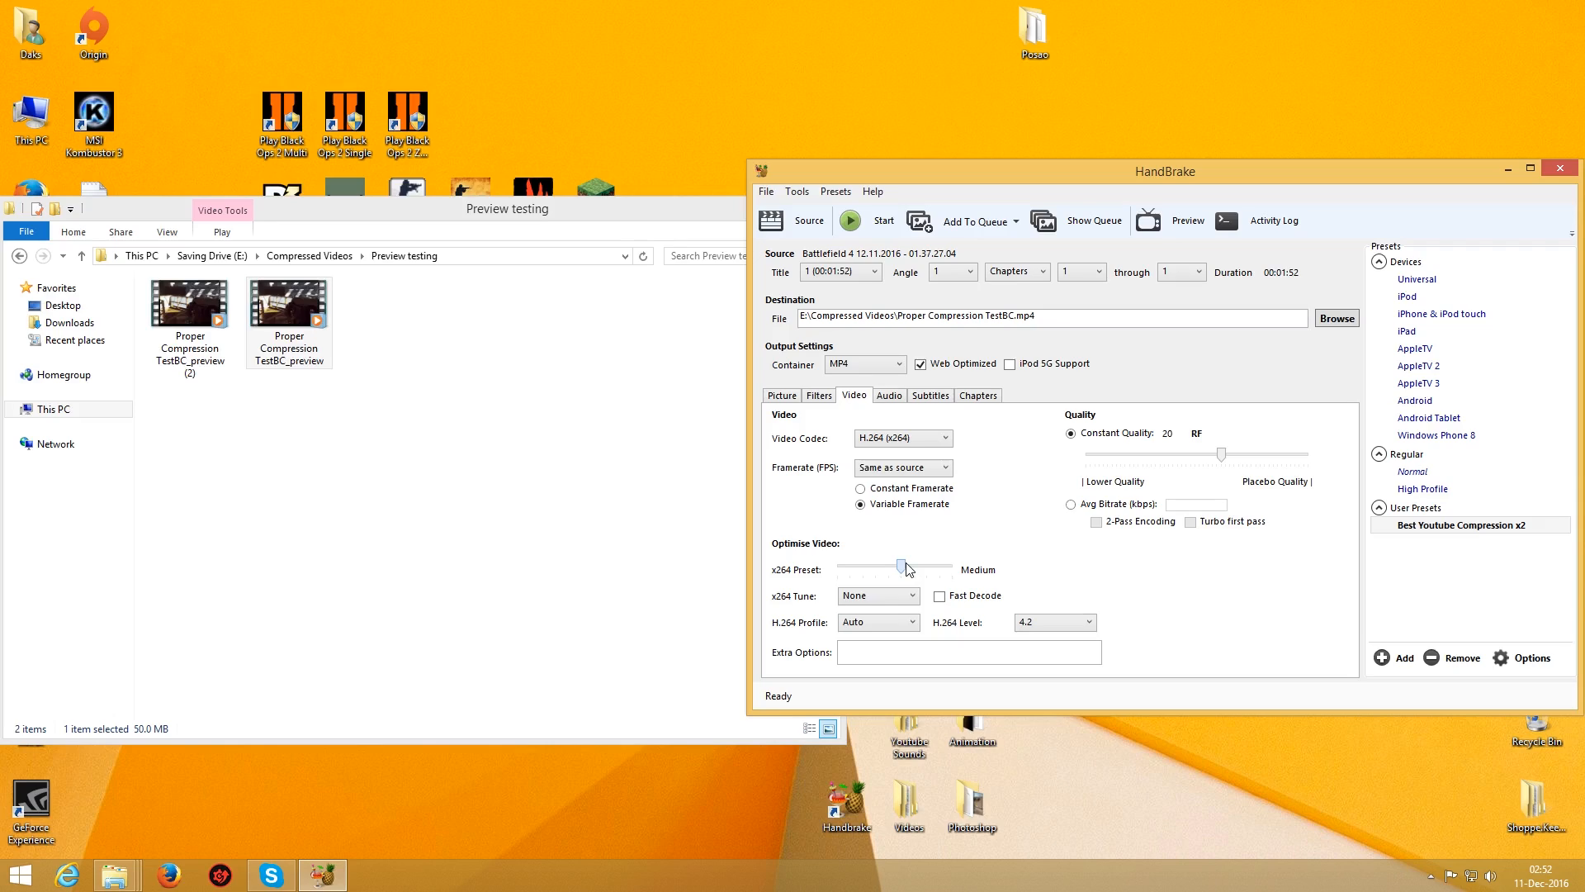
drag(902, 569, 888, 568)
- Check the Proper Compression TestBC_preview clip, then set the H.264 level to 4.0 with the H.264 profile on Auto
click(283, 310)
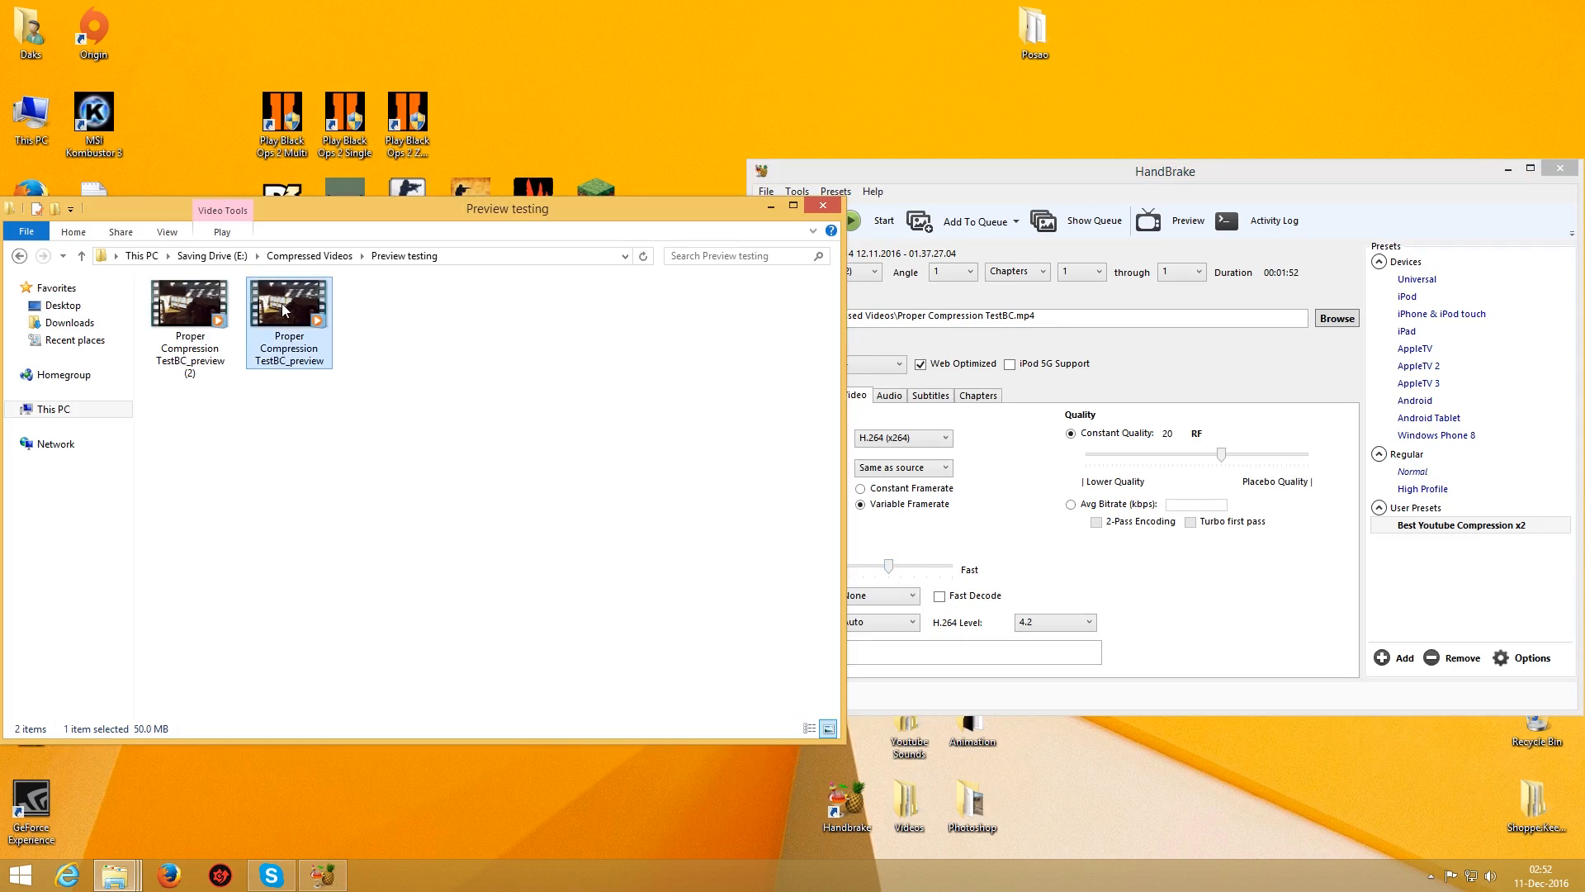
click(1165, 588)
click(1037, 624)
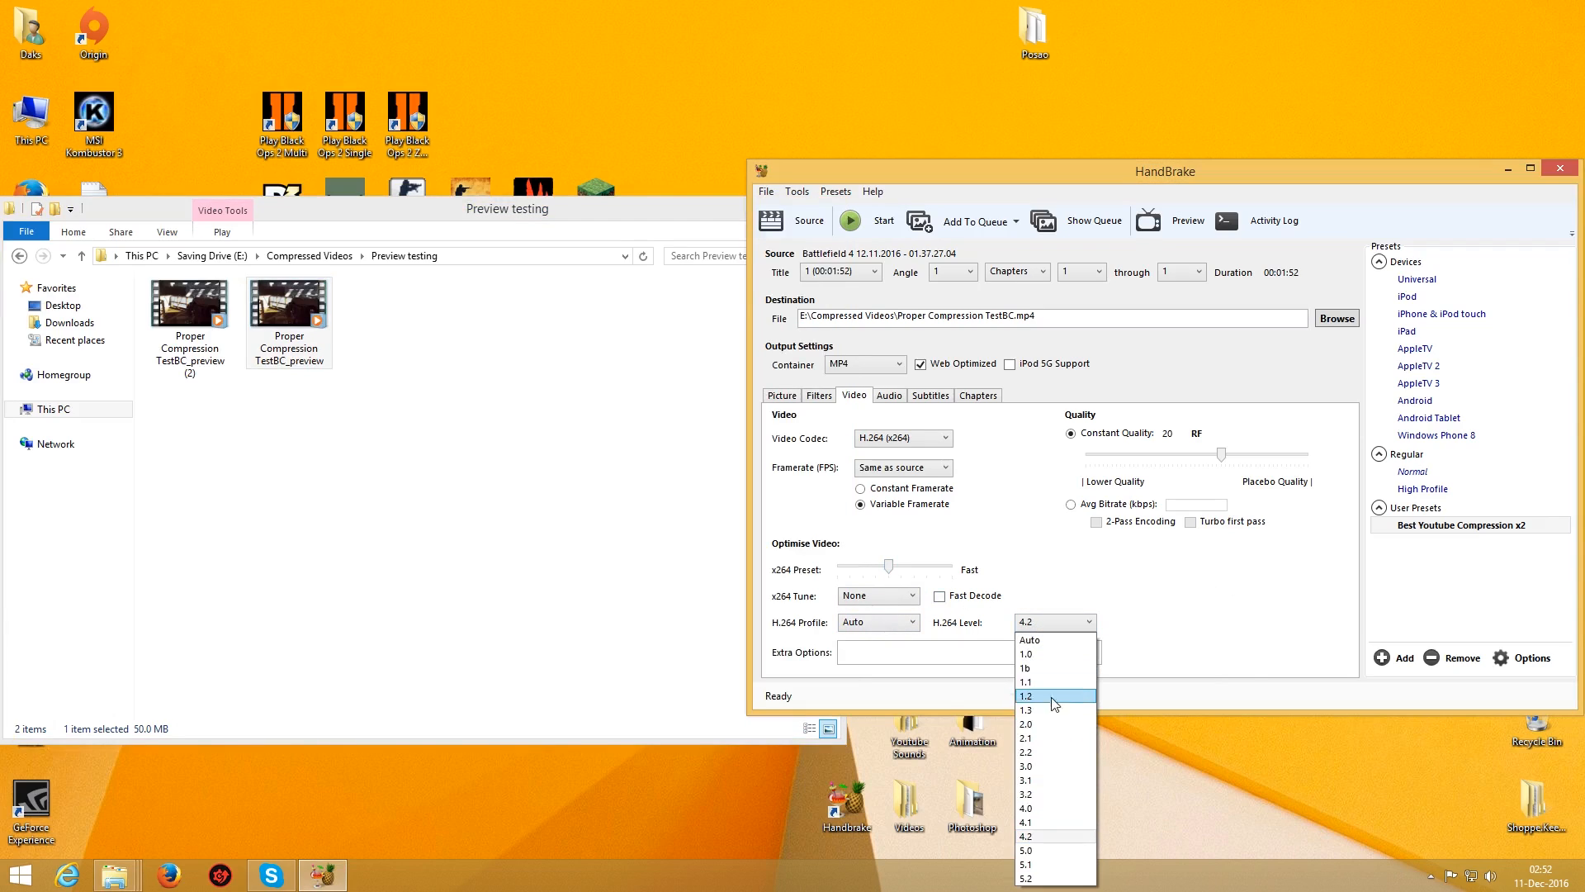
click(1063, 806)
click(898, 630)
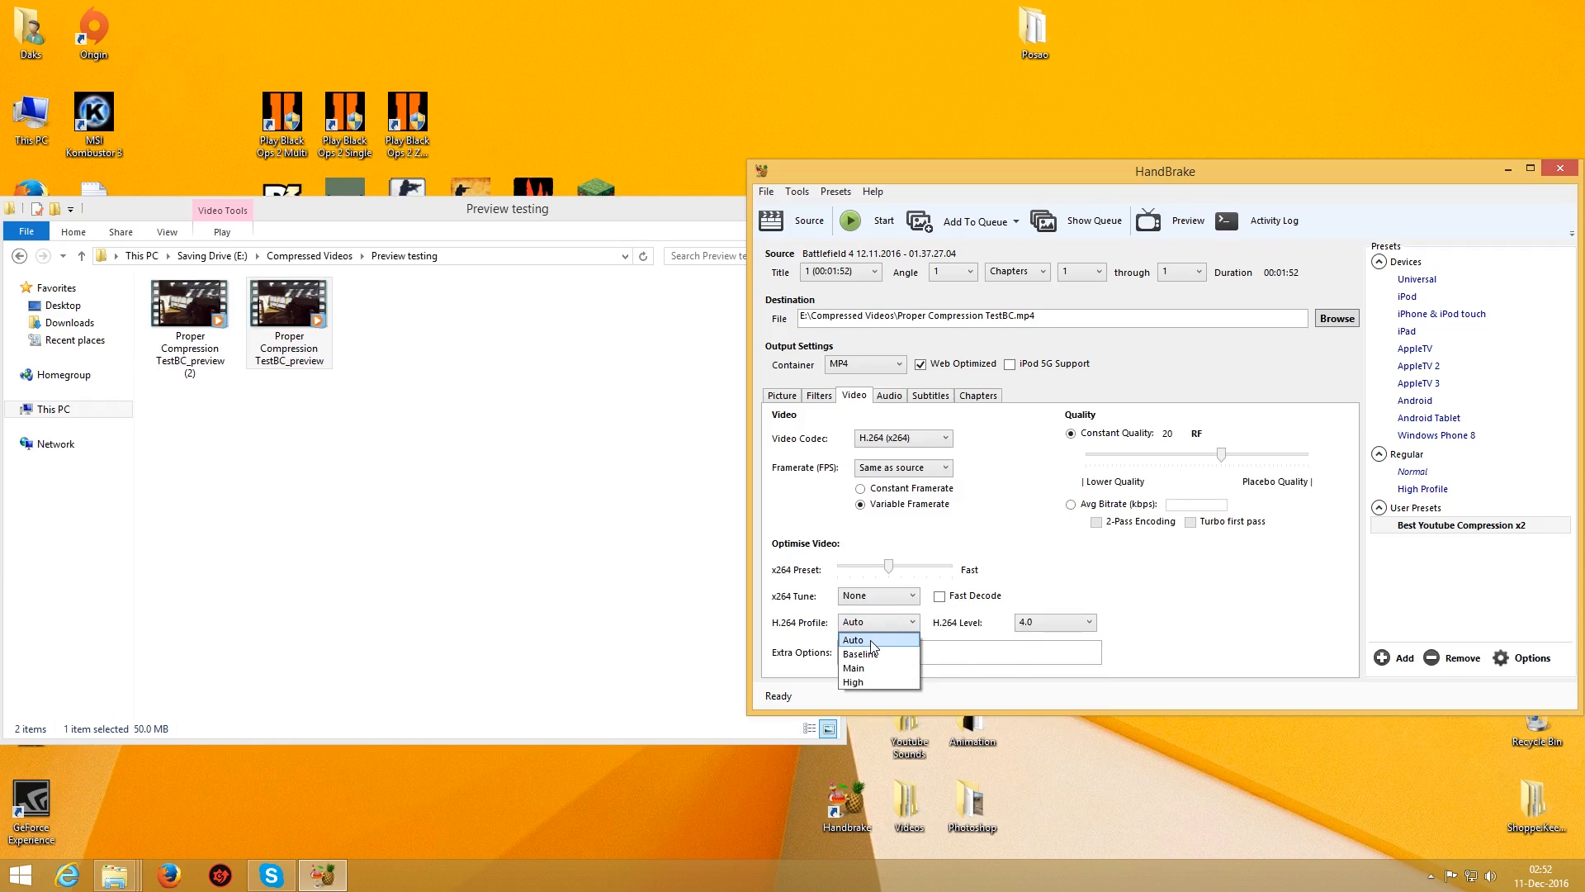
click(871, 641)
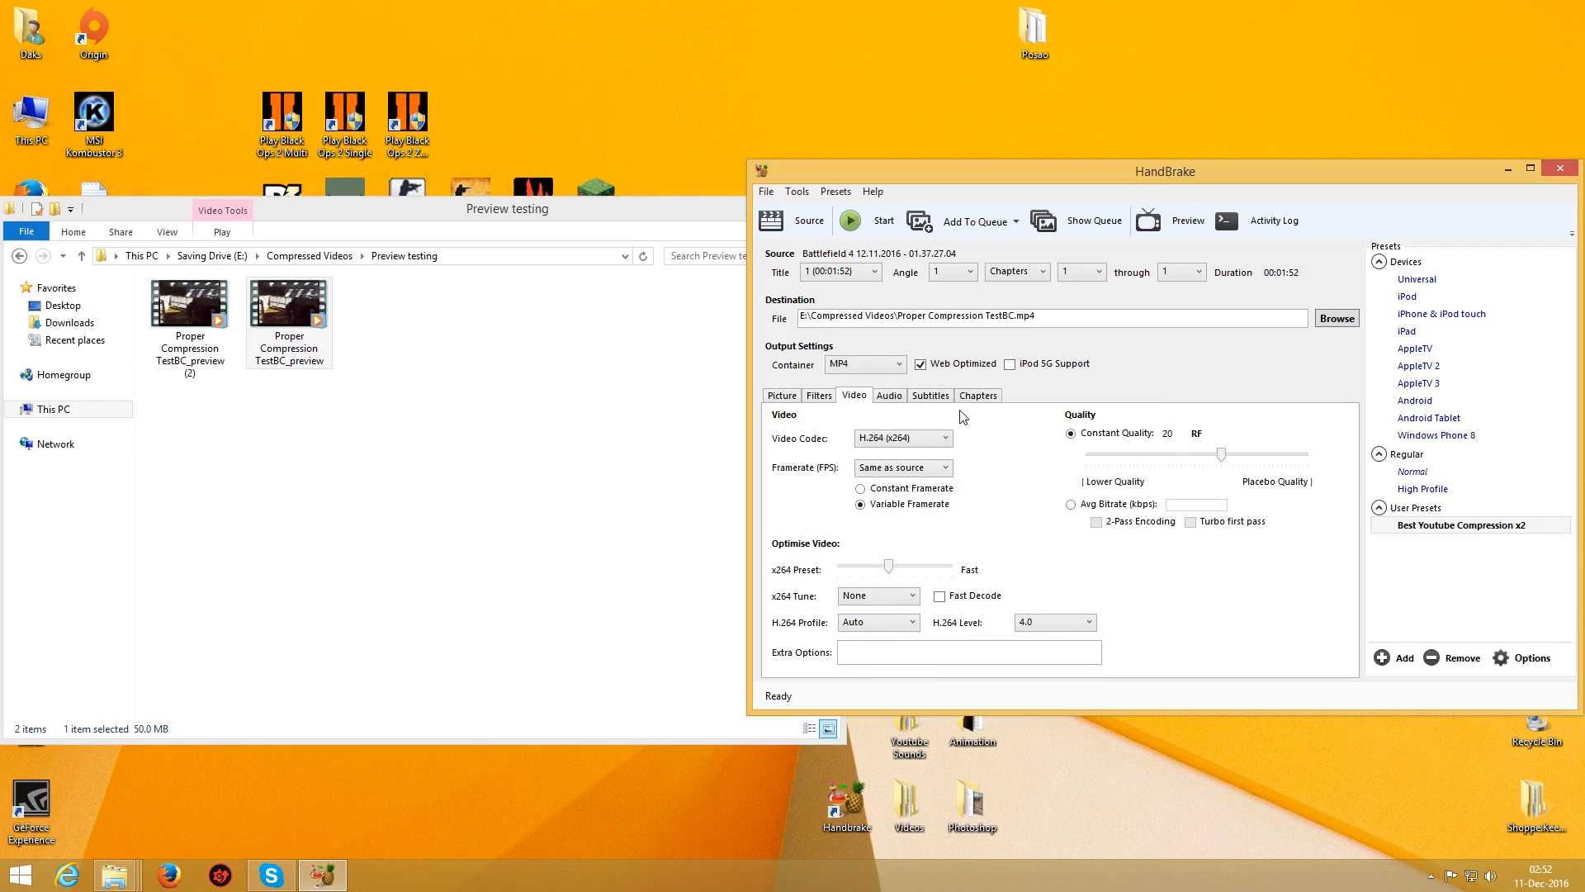
- Set the audio track's codec to AAC (avcodec) and its mixdown to Dolby Pro Logic II
click(889, 396)
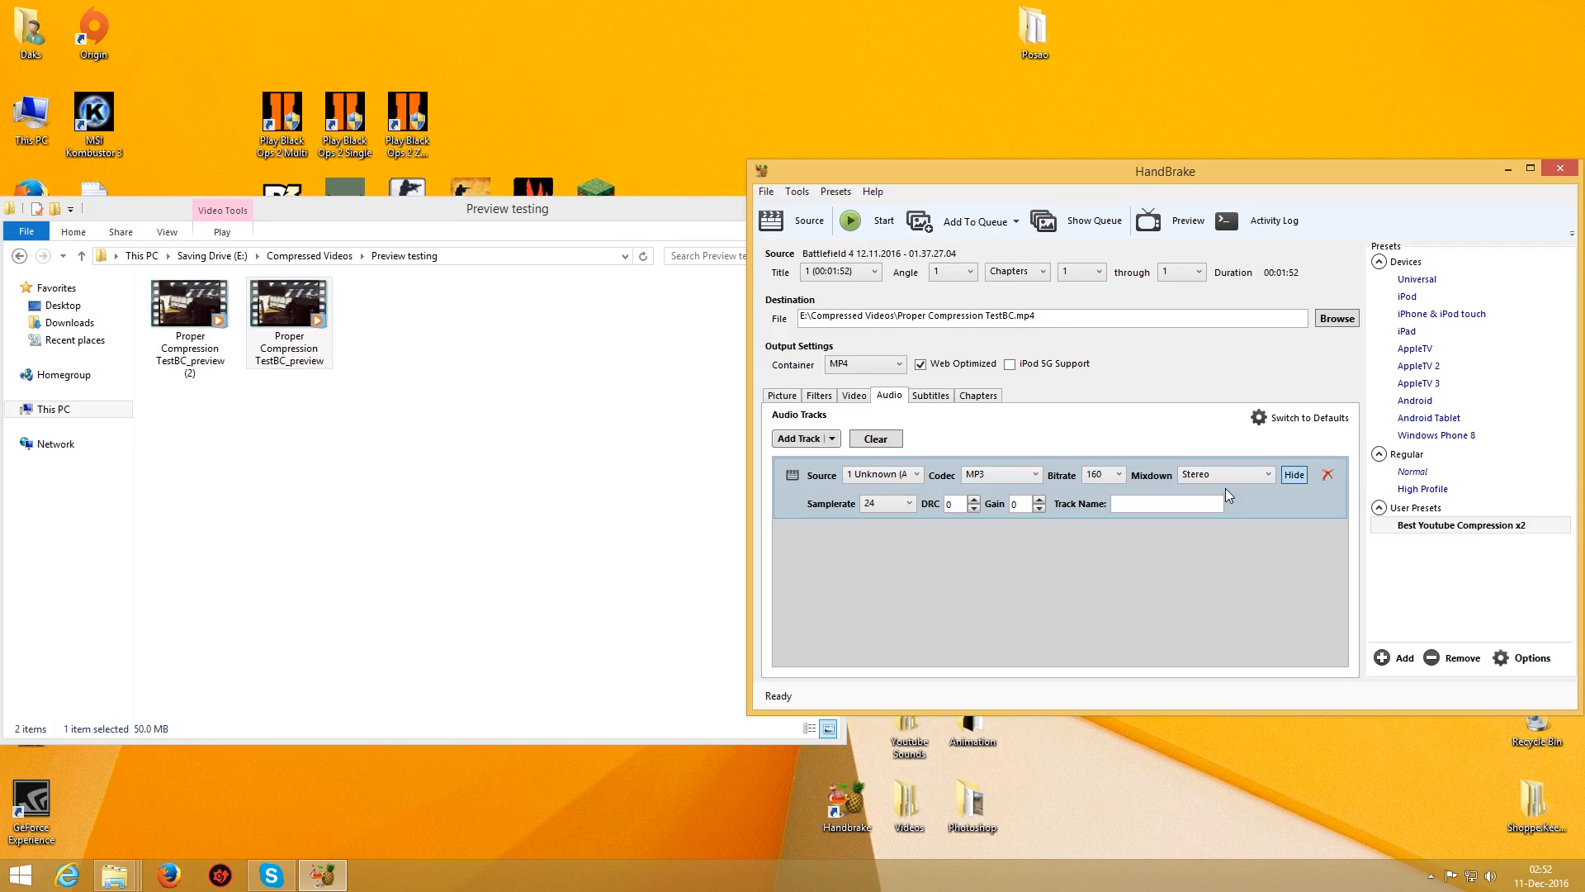
click(1032, 477)
click(988, 493)
click(1233, 477)
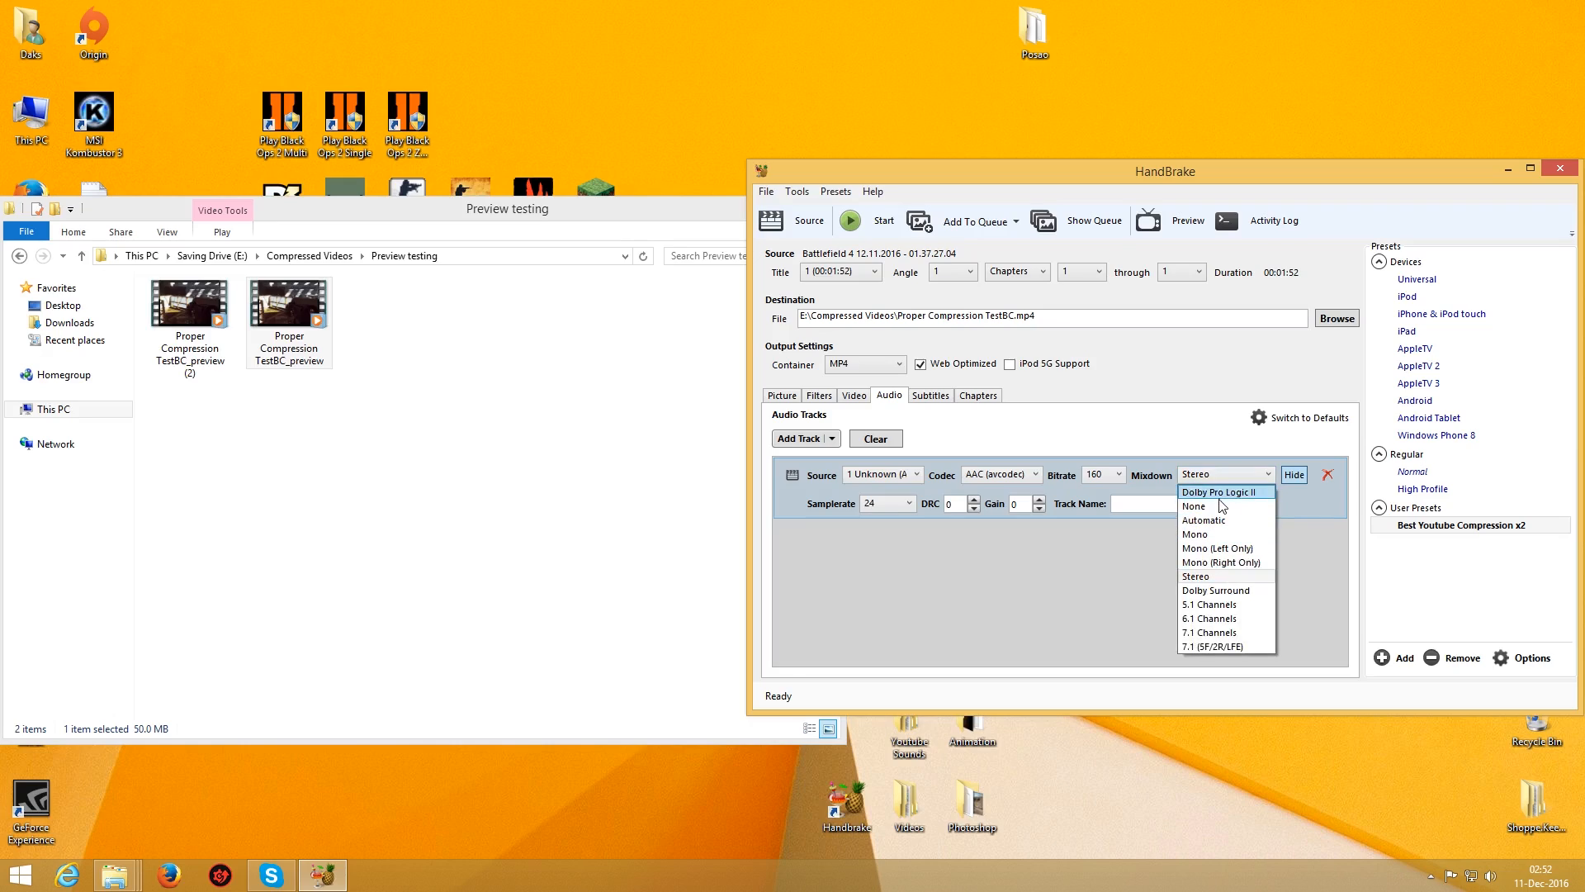
click(1222, 493)
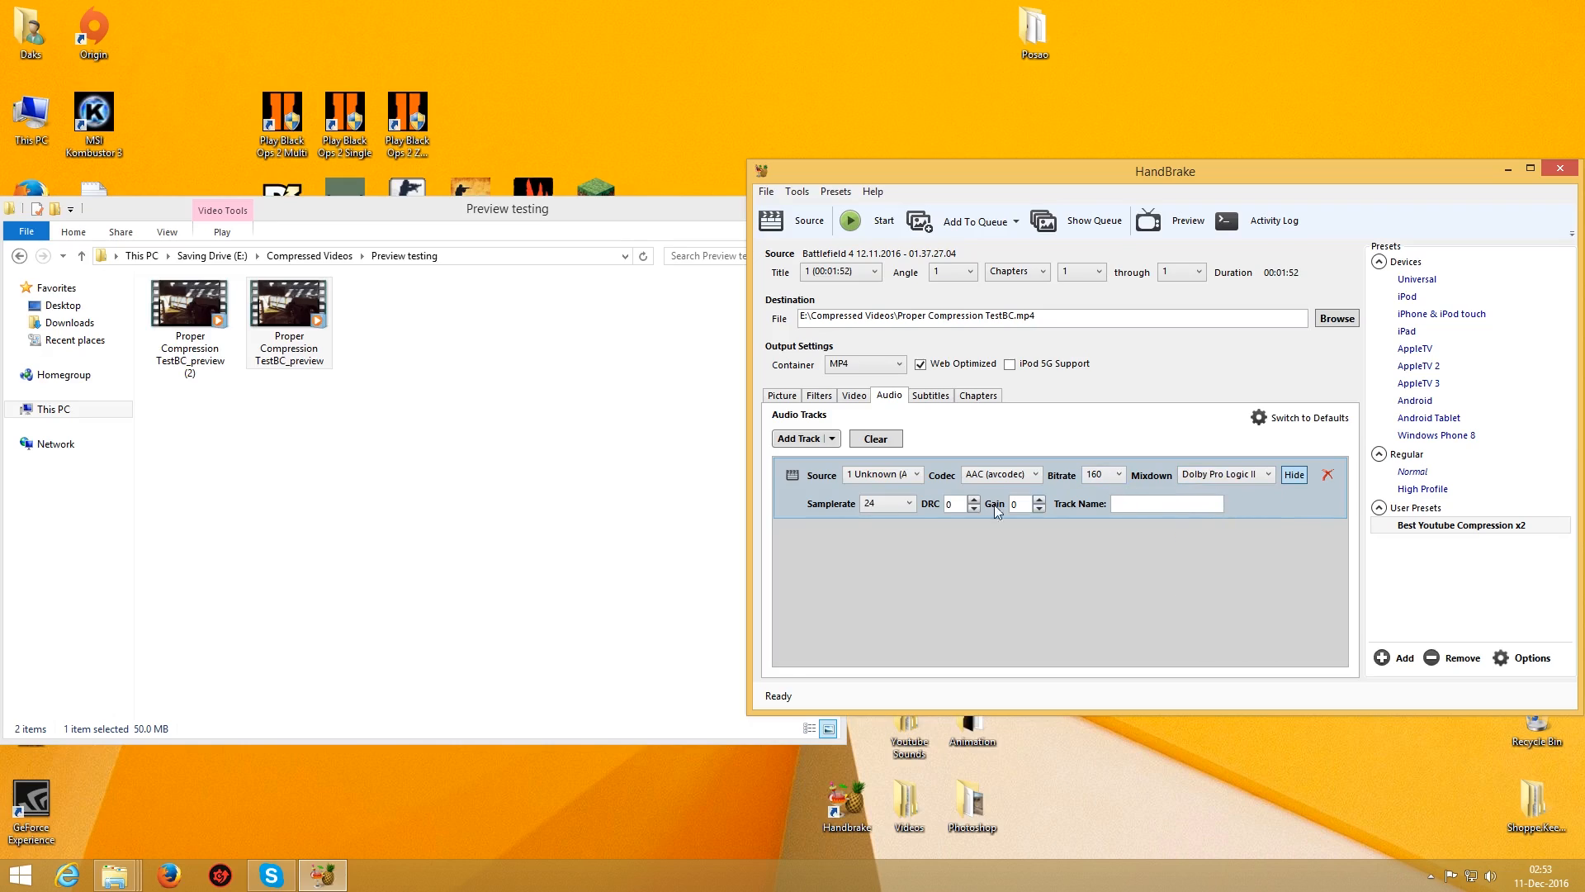
- Set the audio track's samplerate to Auto, hide its extra options, and choose a bitrate of 160
click(904, 507)
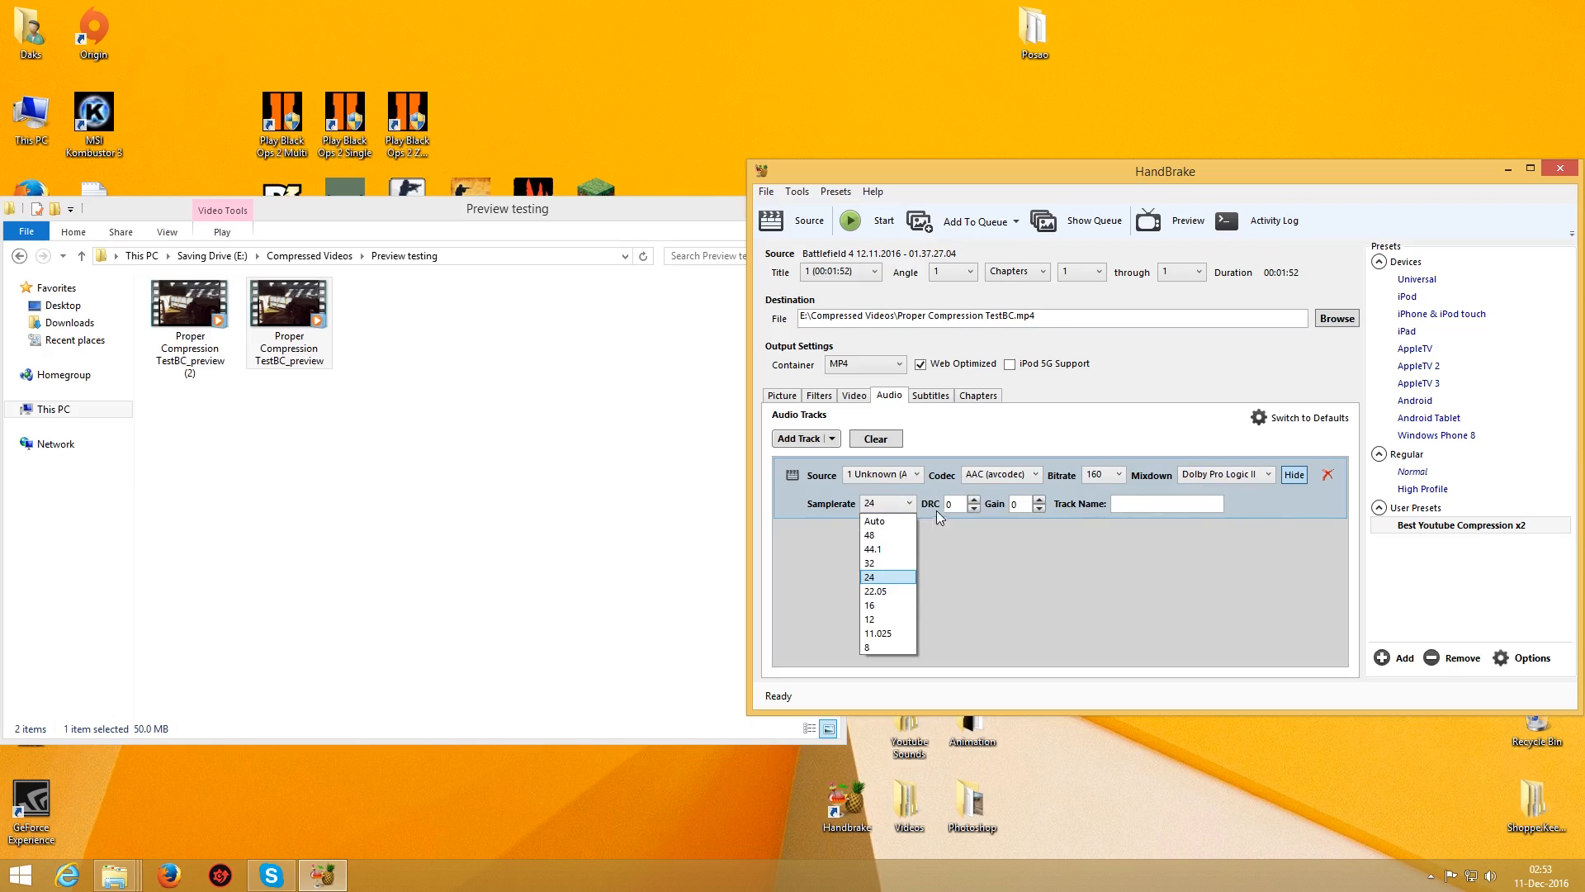
click(889, 521)
click(1294, 477)
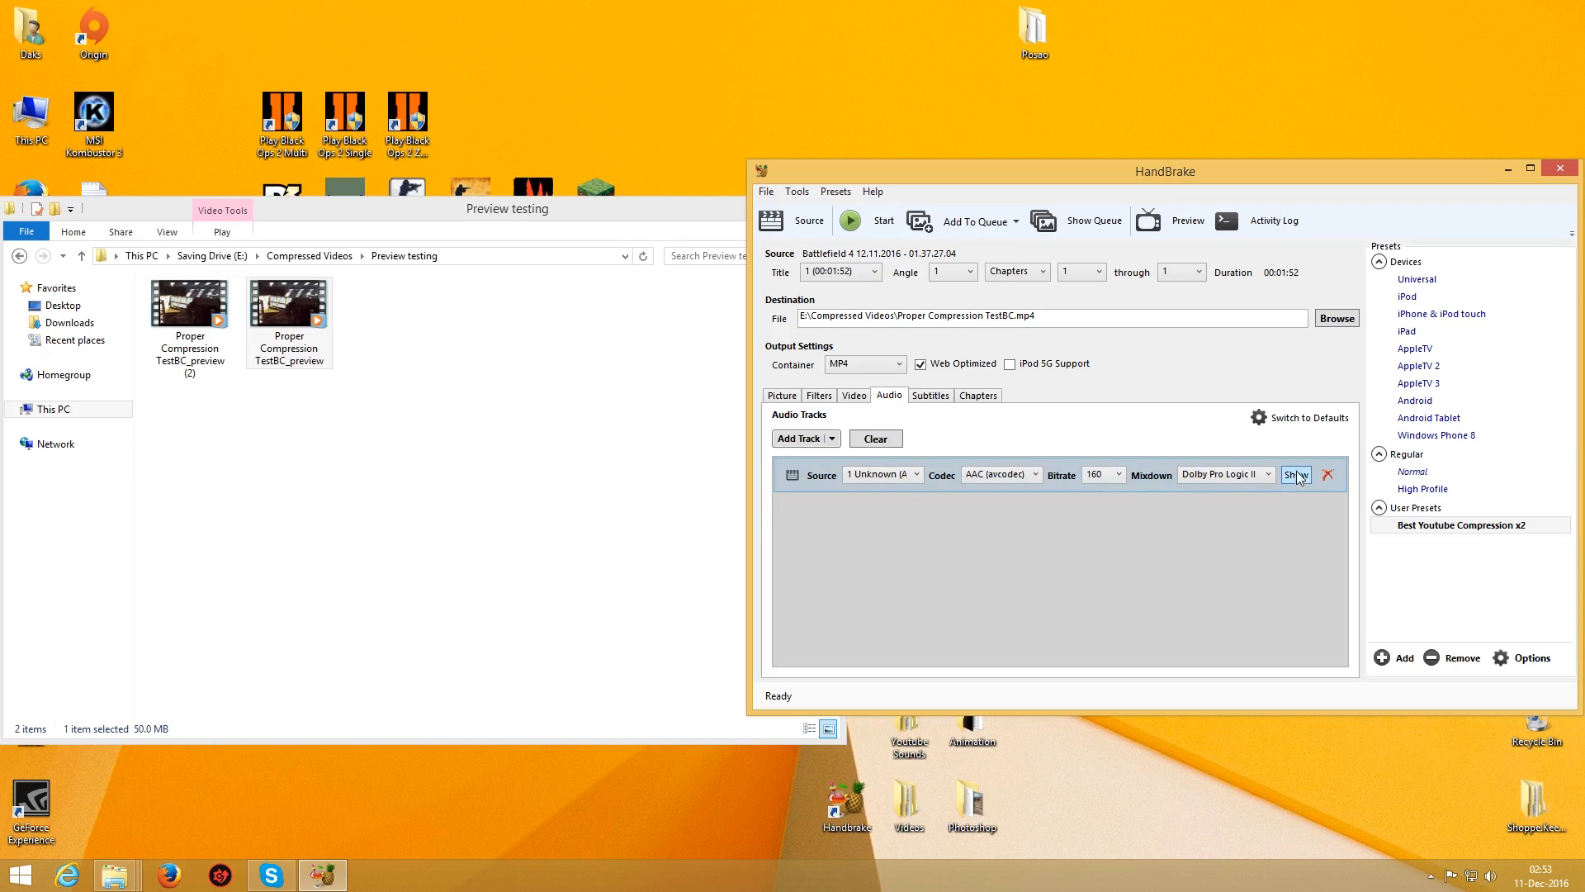
click(1298, 477)
click(1299, 478)
click(1118, 476)
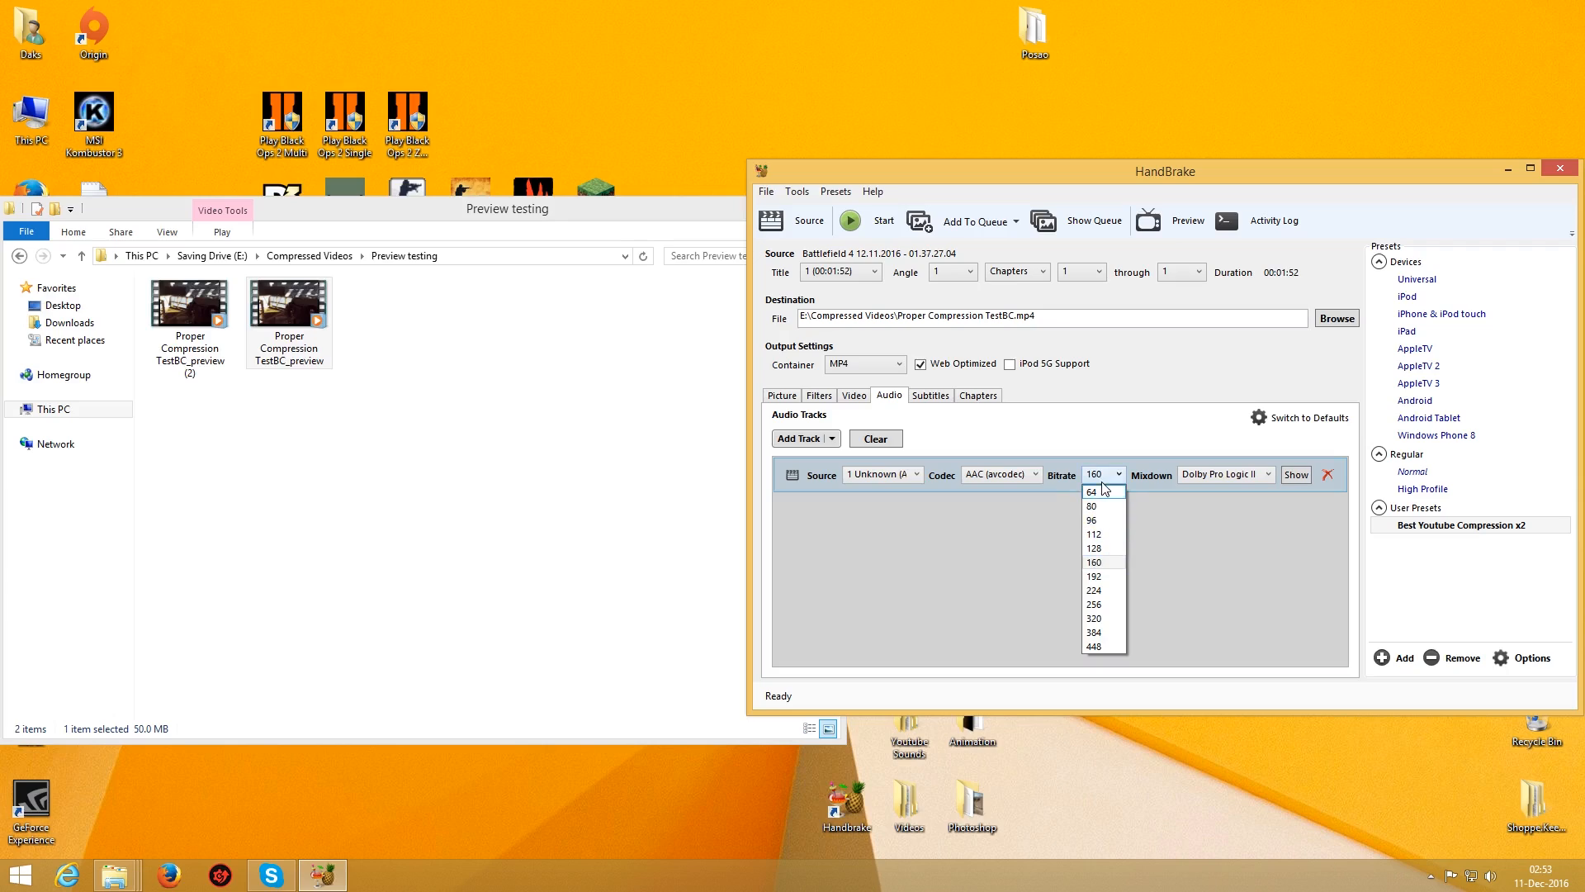
click(1105, 563)
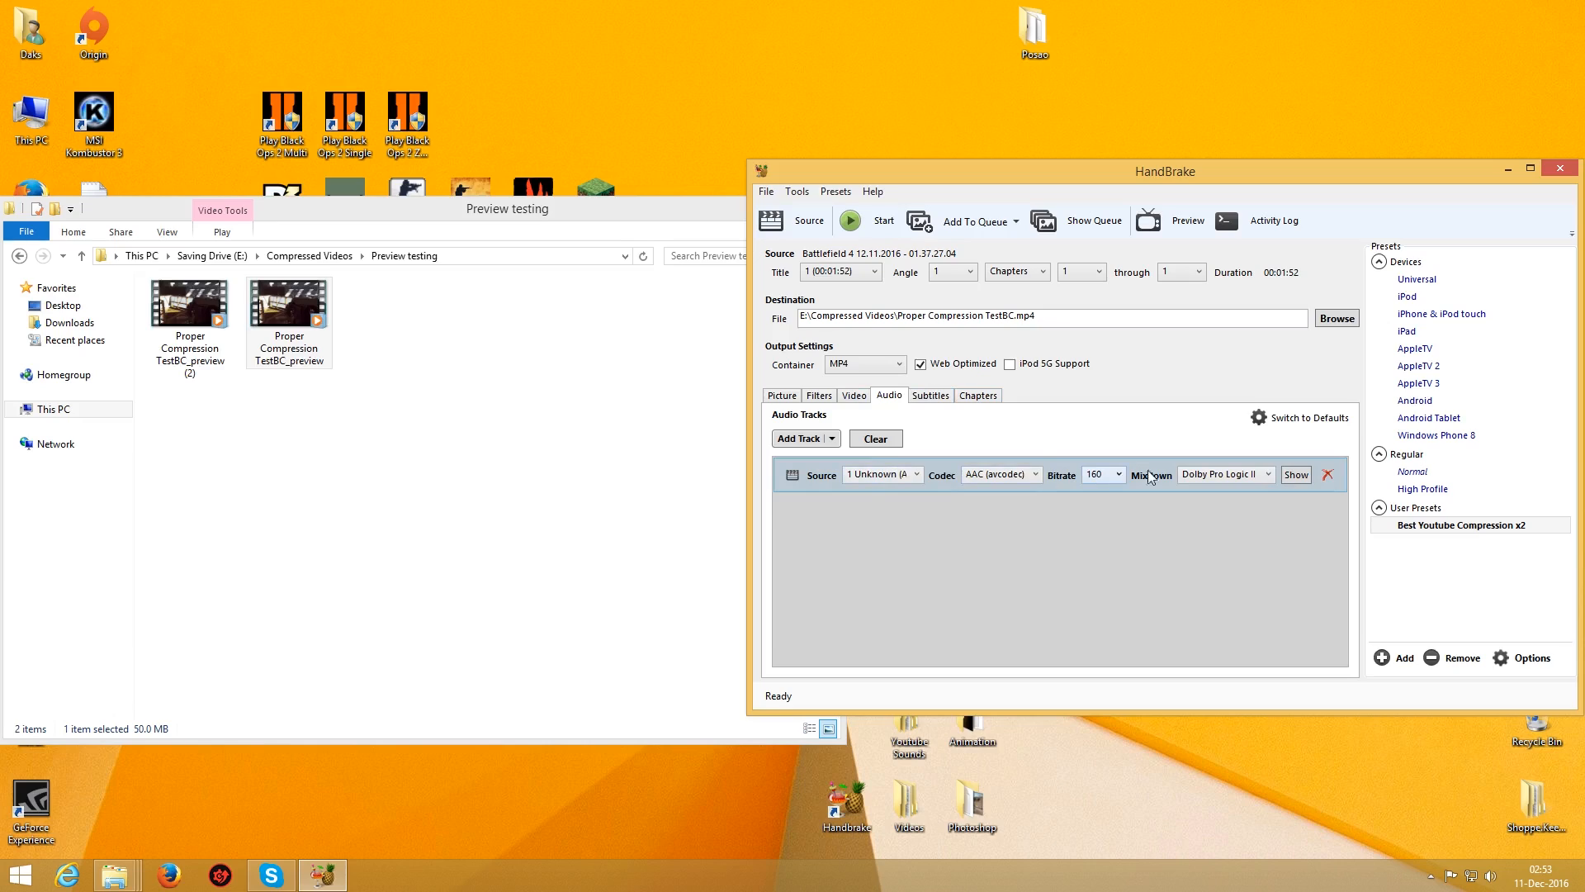
- Look over the filter settings, then try the x264 preset at Ultrafast and at Placebo in the video settings
click(817, 397)
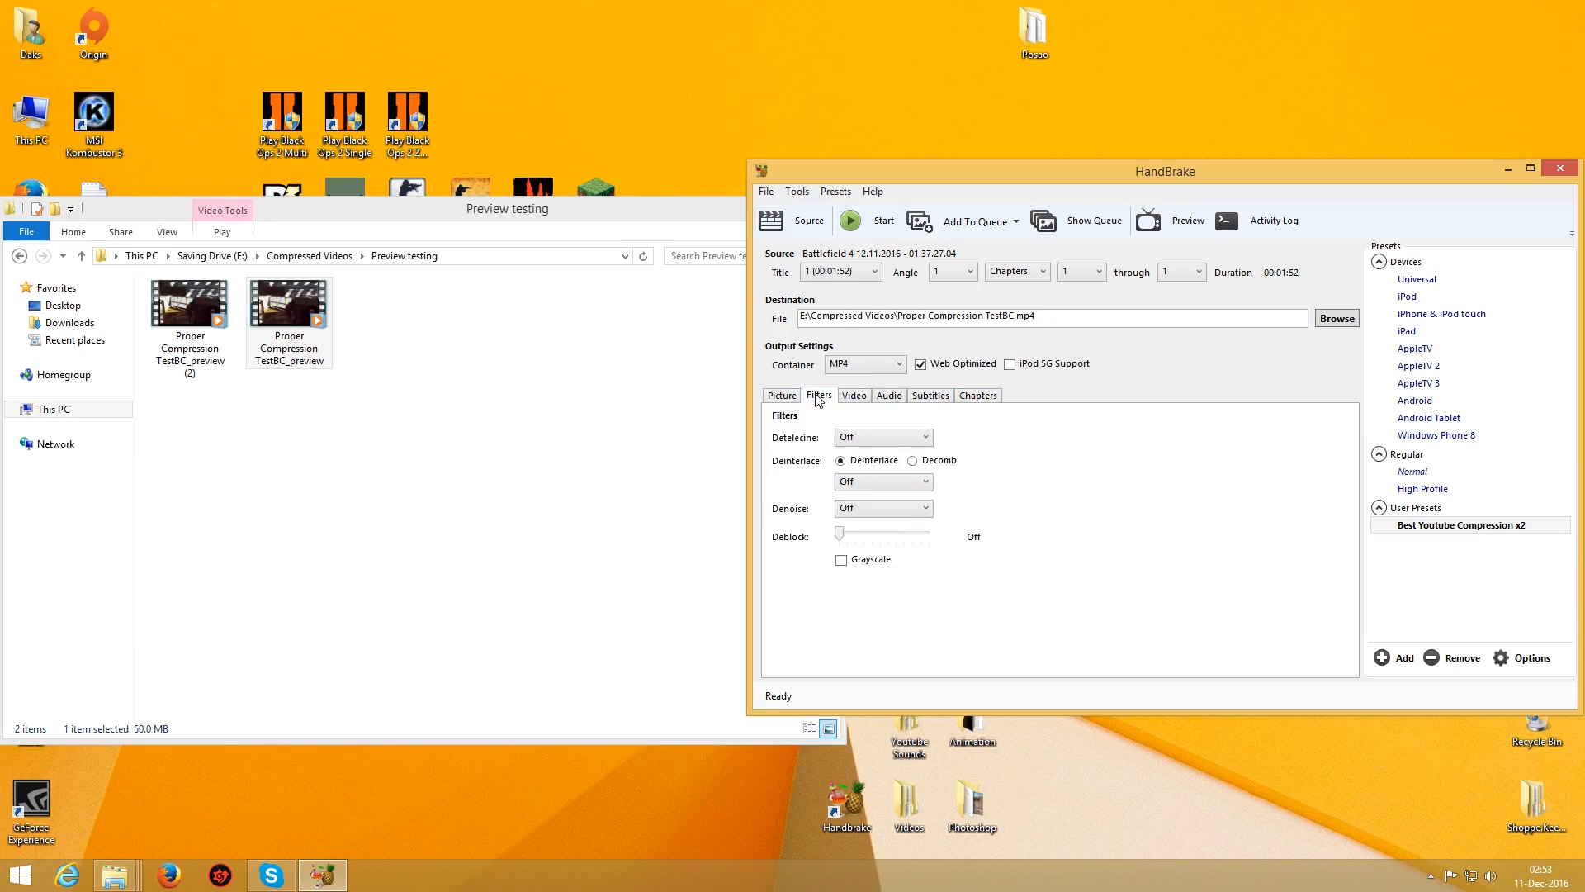
click(863, 398)
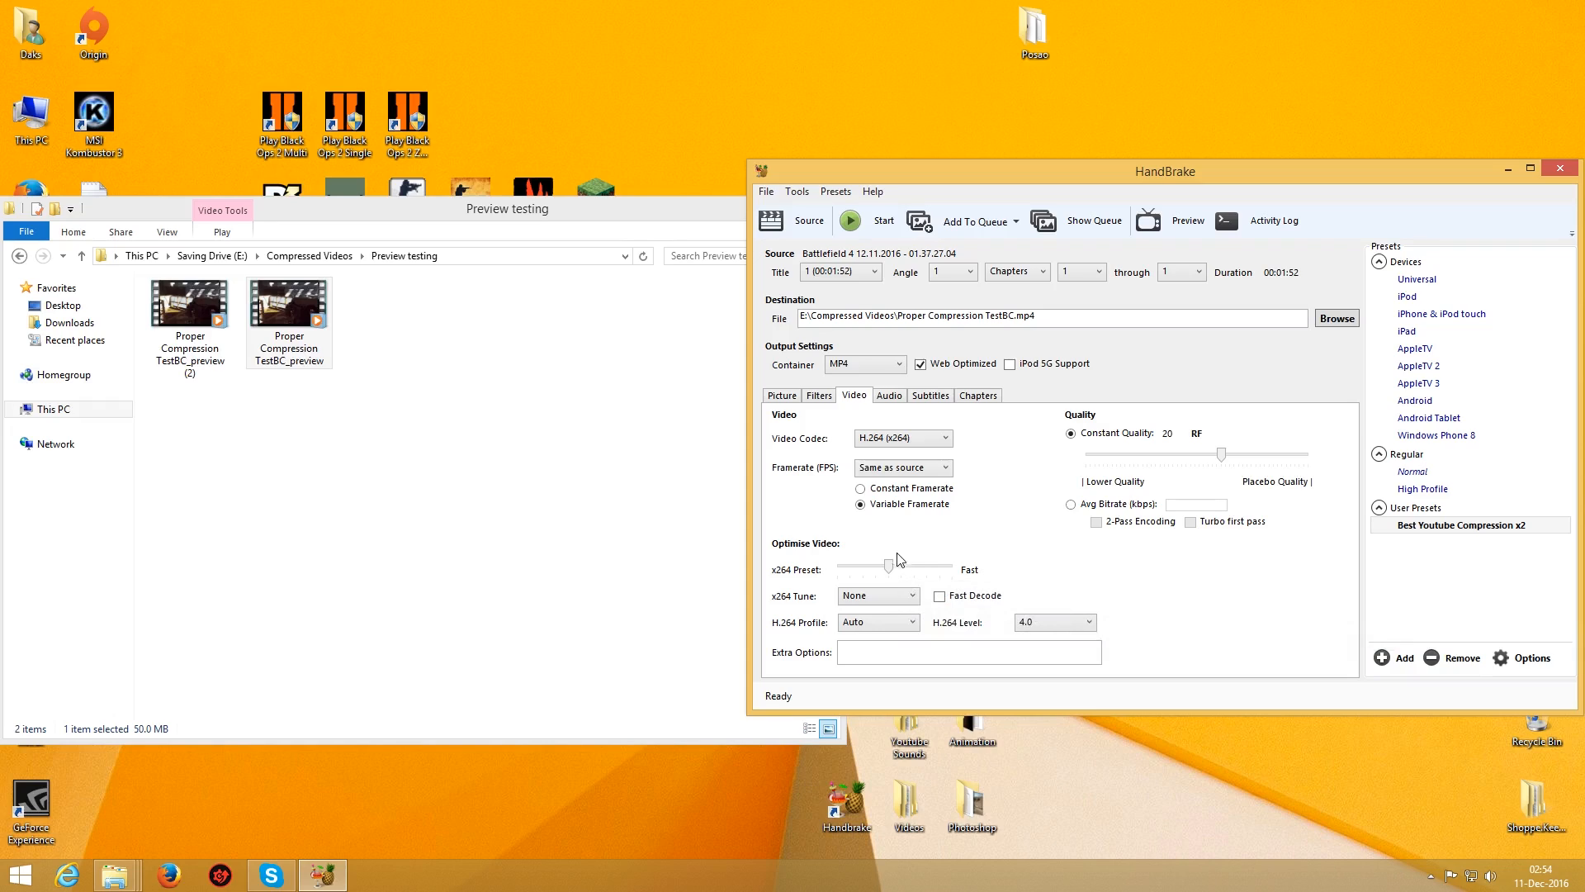
drag(890, 570, 839, 571)
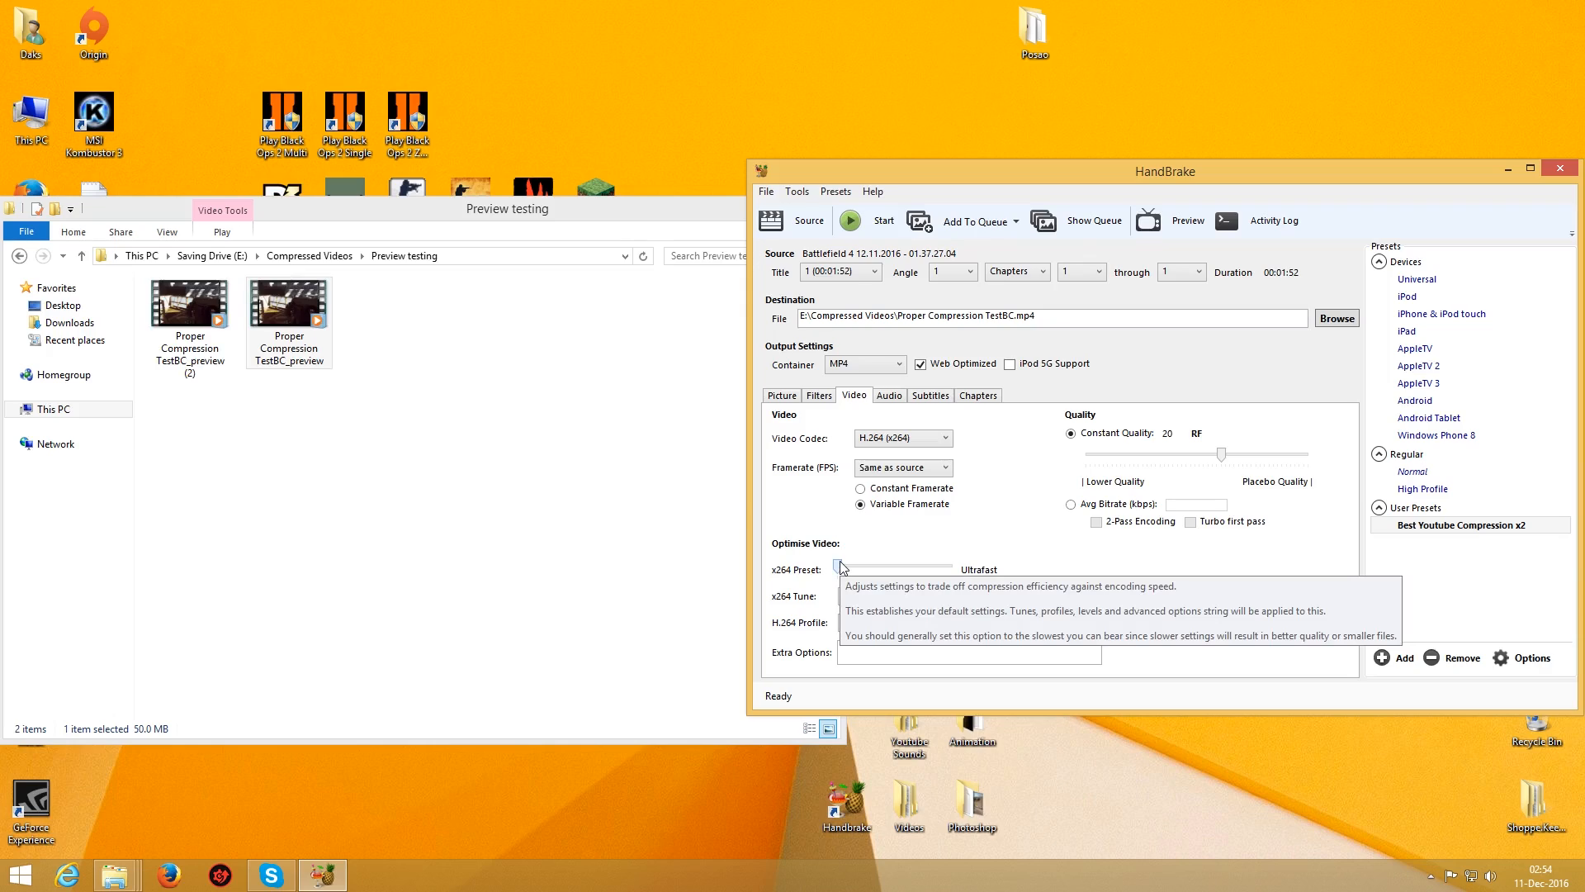
drag(841, 567, 954, 572)
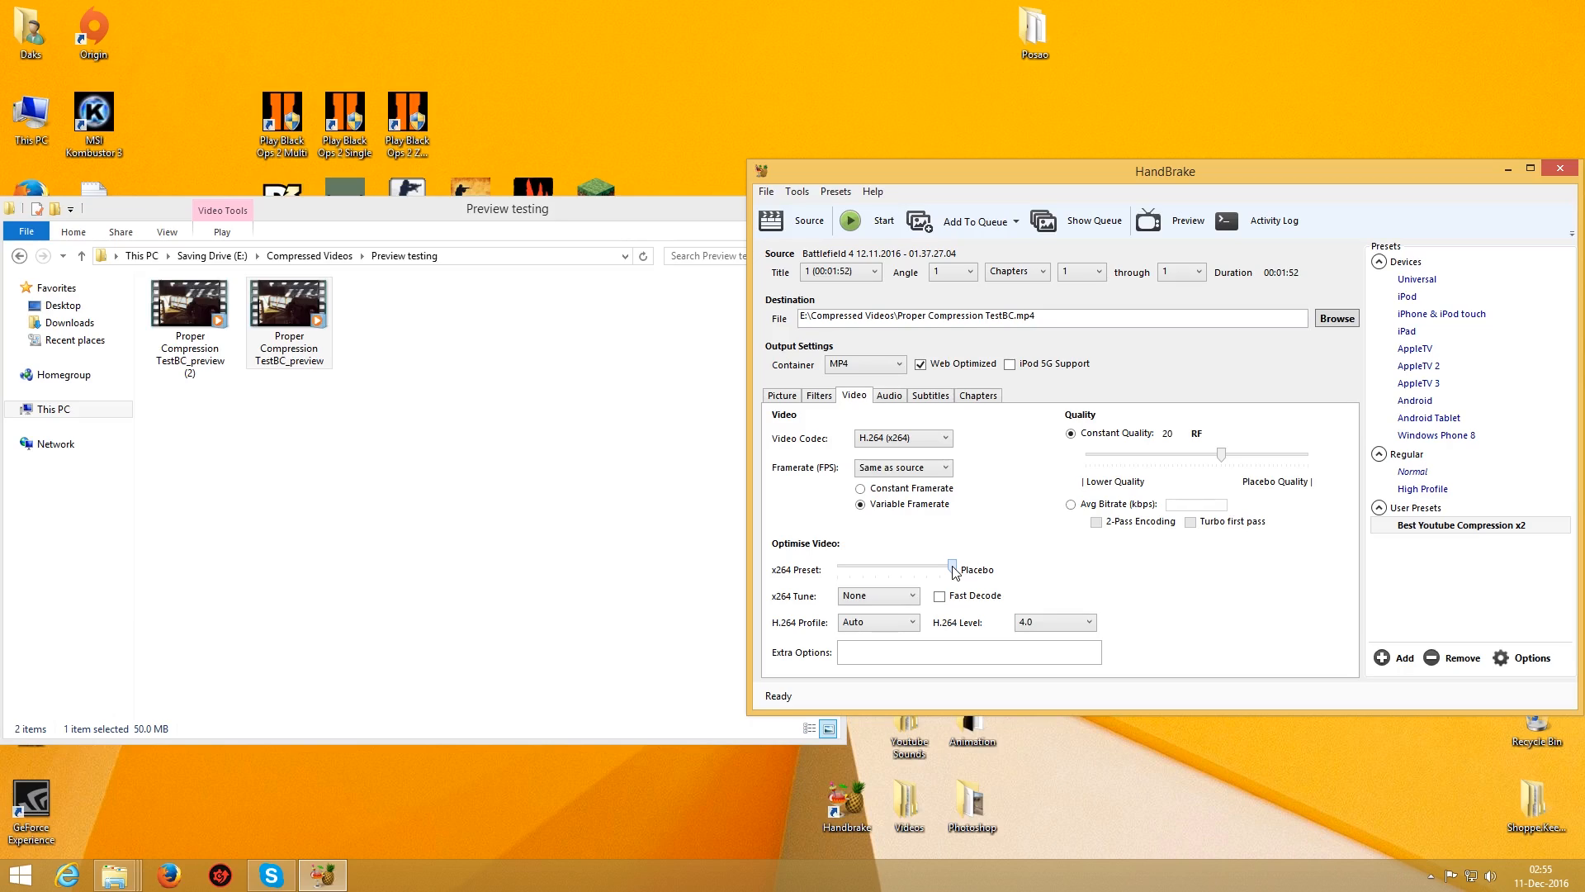
- Check the Proper Compression TestBC_preview (2) clip, then set the x264 preset to Fast and the constant quality to RF 23
click(175, 313)
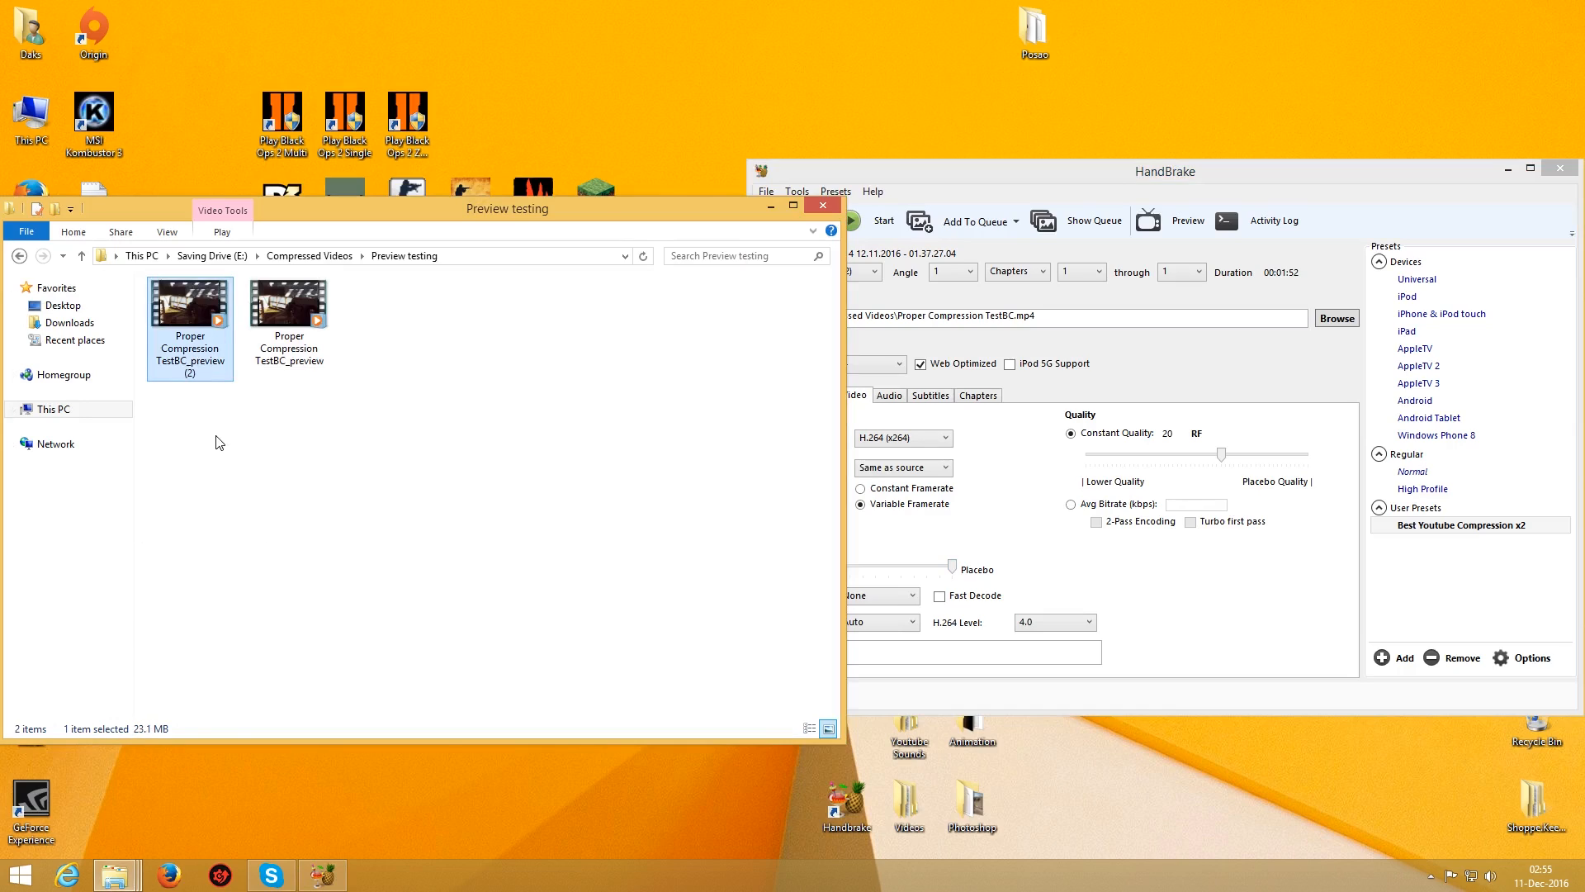
click(979, 573)
drag(952, 570, 927, 571)
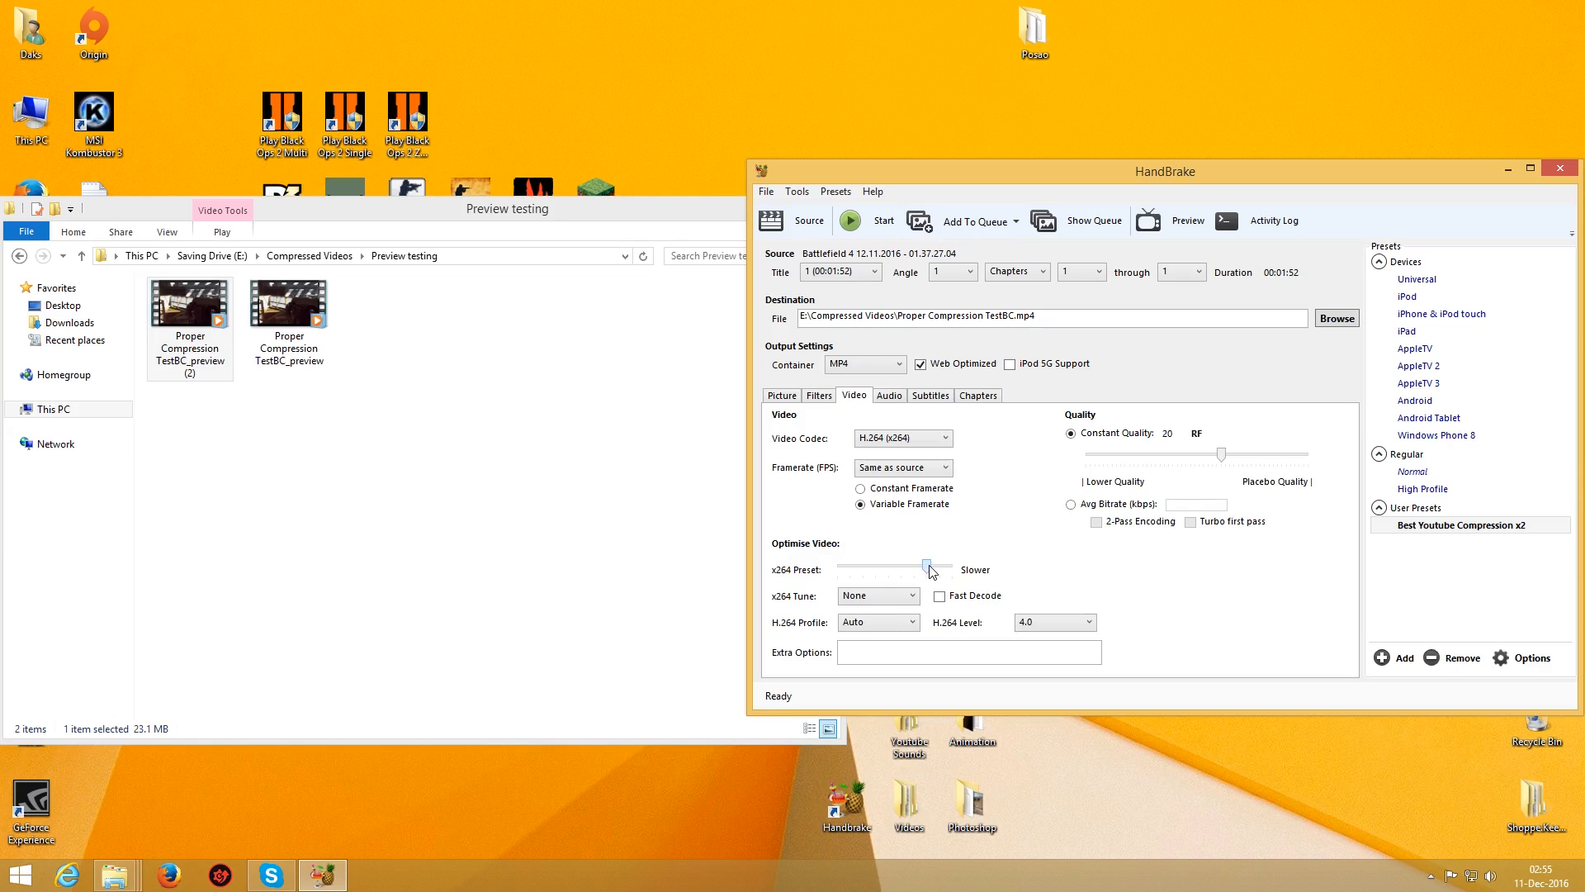
drag(931, 572, 896, 571)
drag(1222, 456, 1208, 459)
- Check the Proper Compression TestBC_preview clip's size, then return to HandBrake and select the user preset Best Youtube Compression x2
click(321, 317)
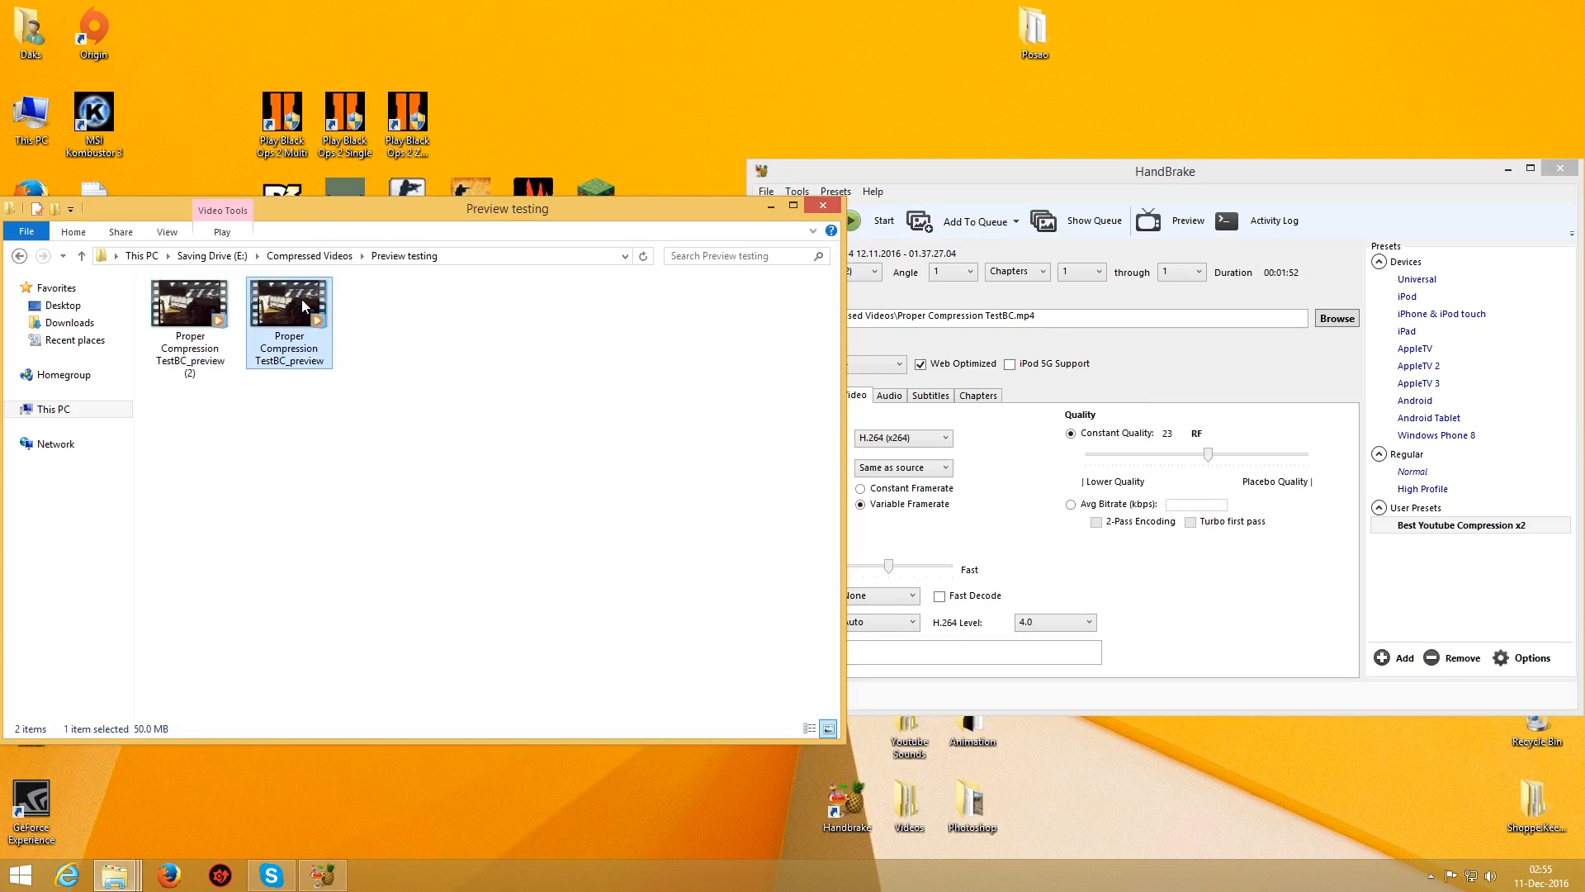
click(1209, 584)
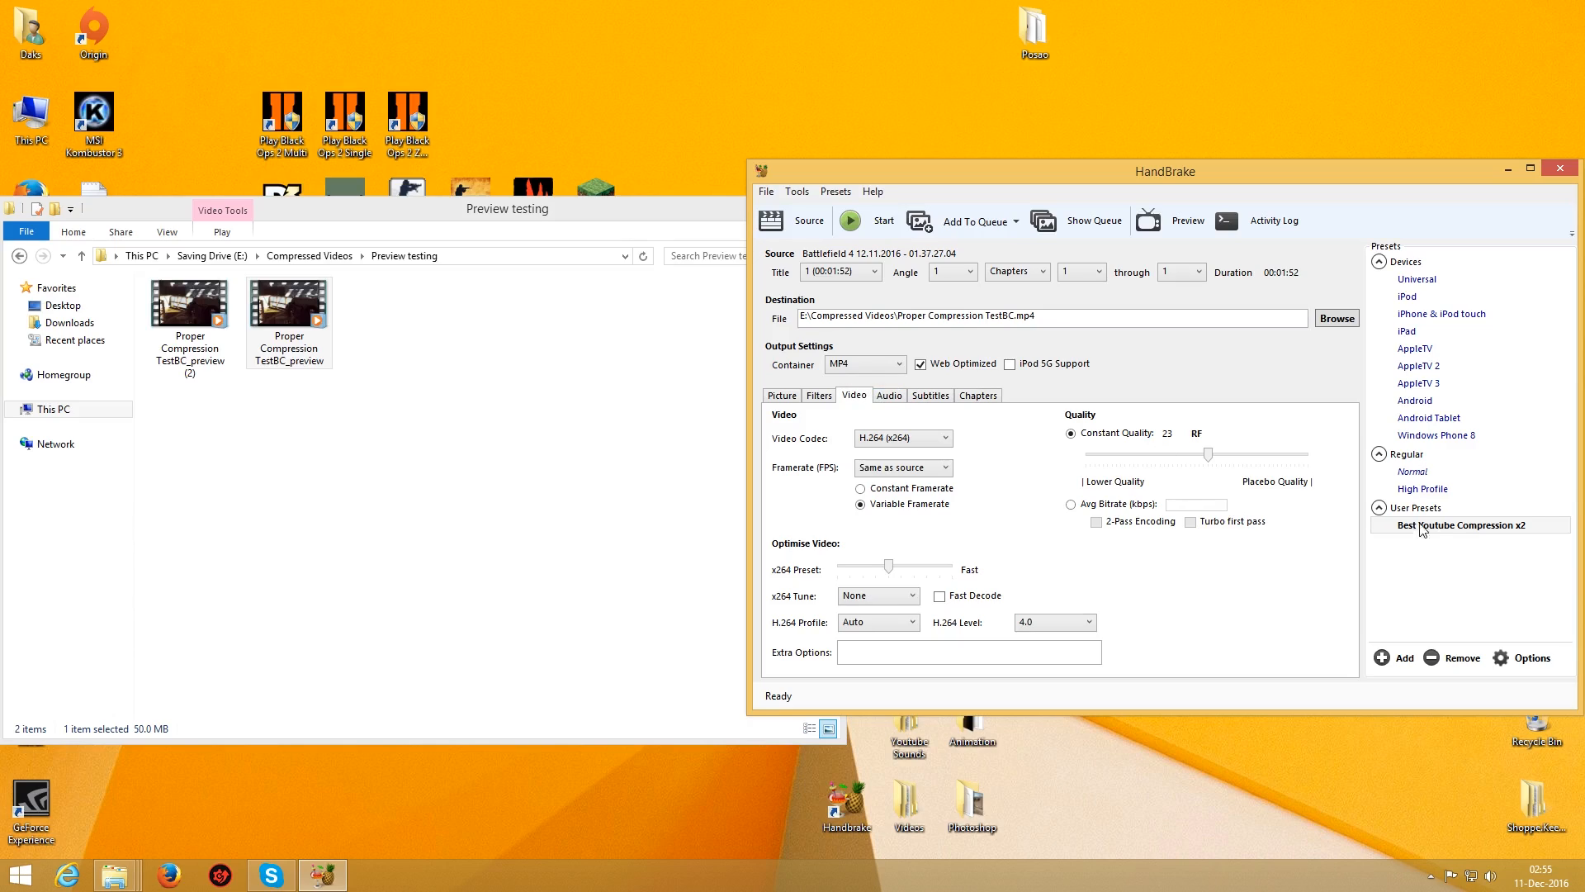
click(1445, 526)
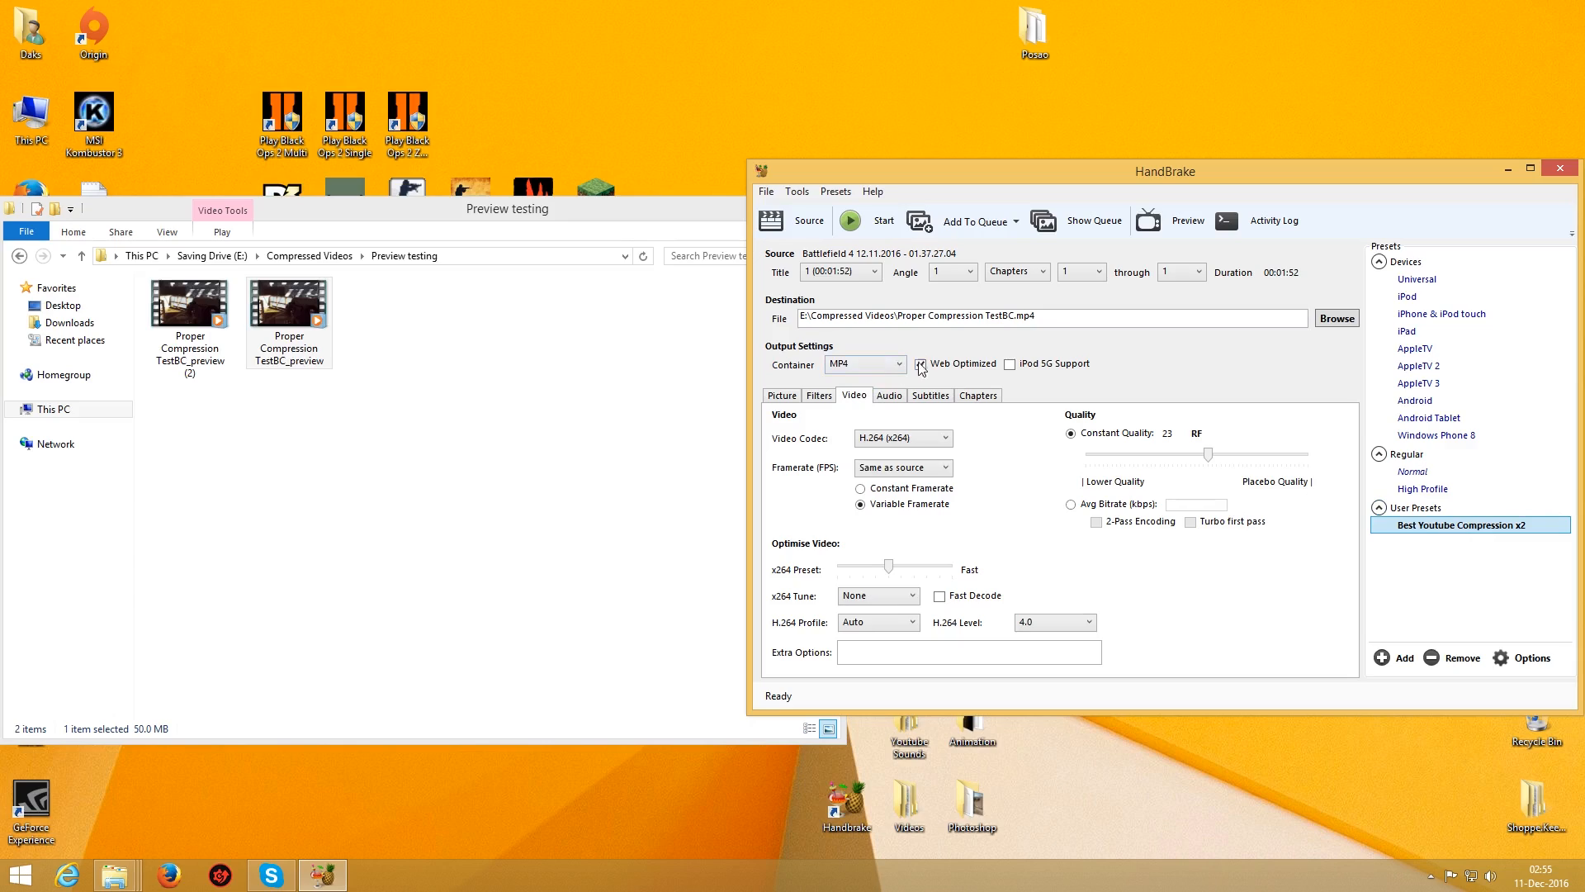
- Review the picture settings, then set the constant quality to RF 25 and the x264 preset to Slower in the video settings
click(782, 397)
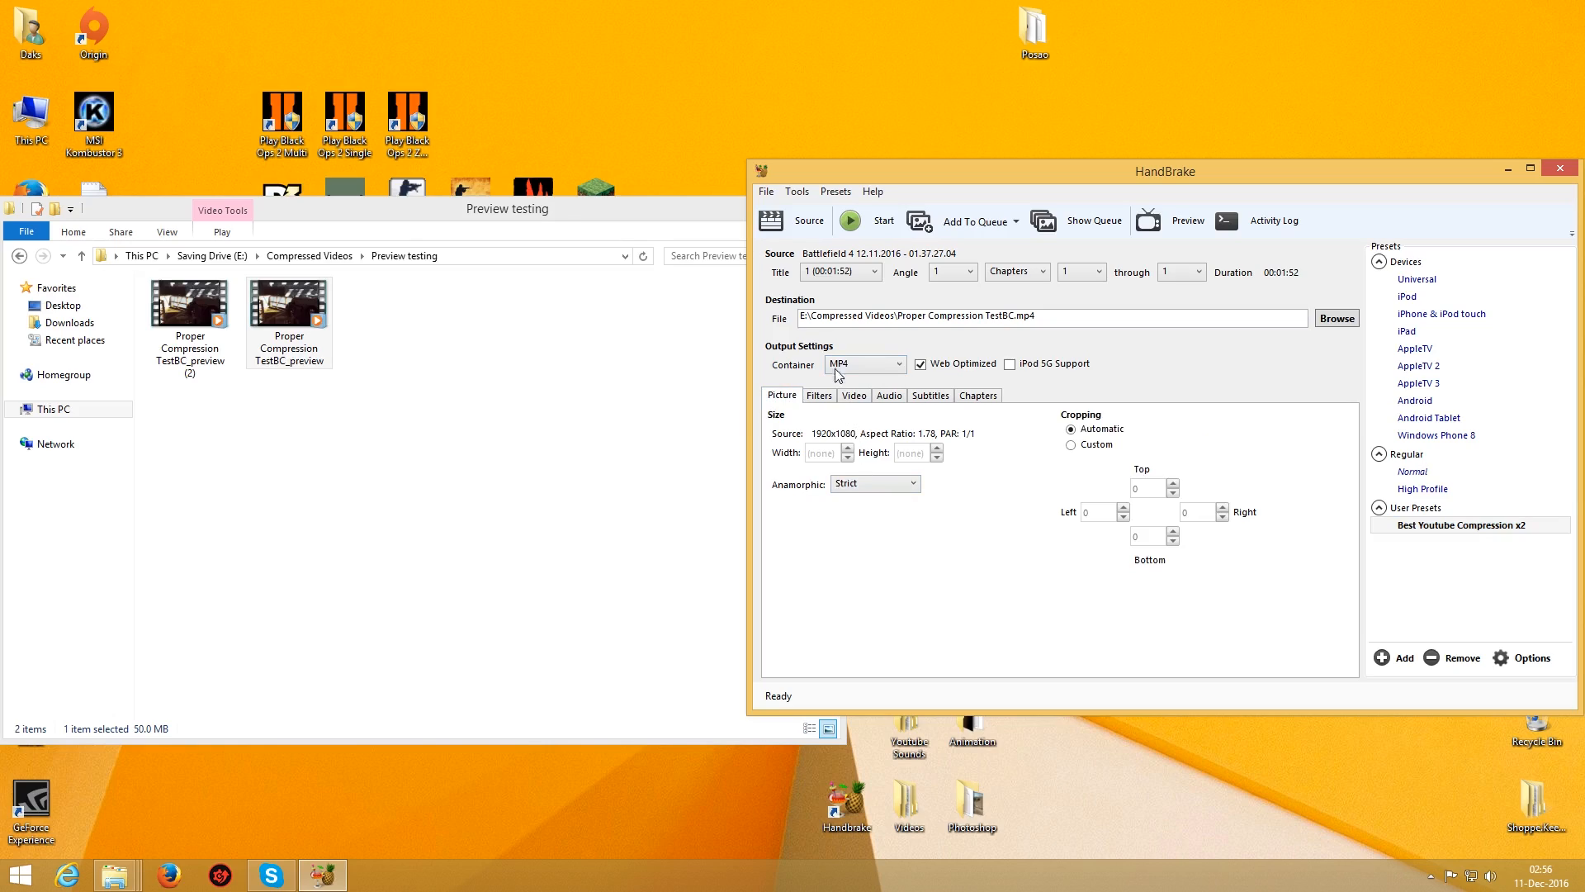
click(851, 397)
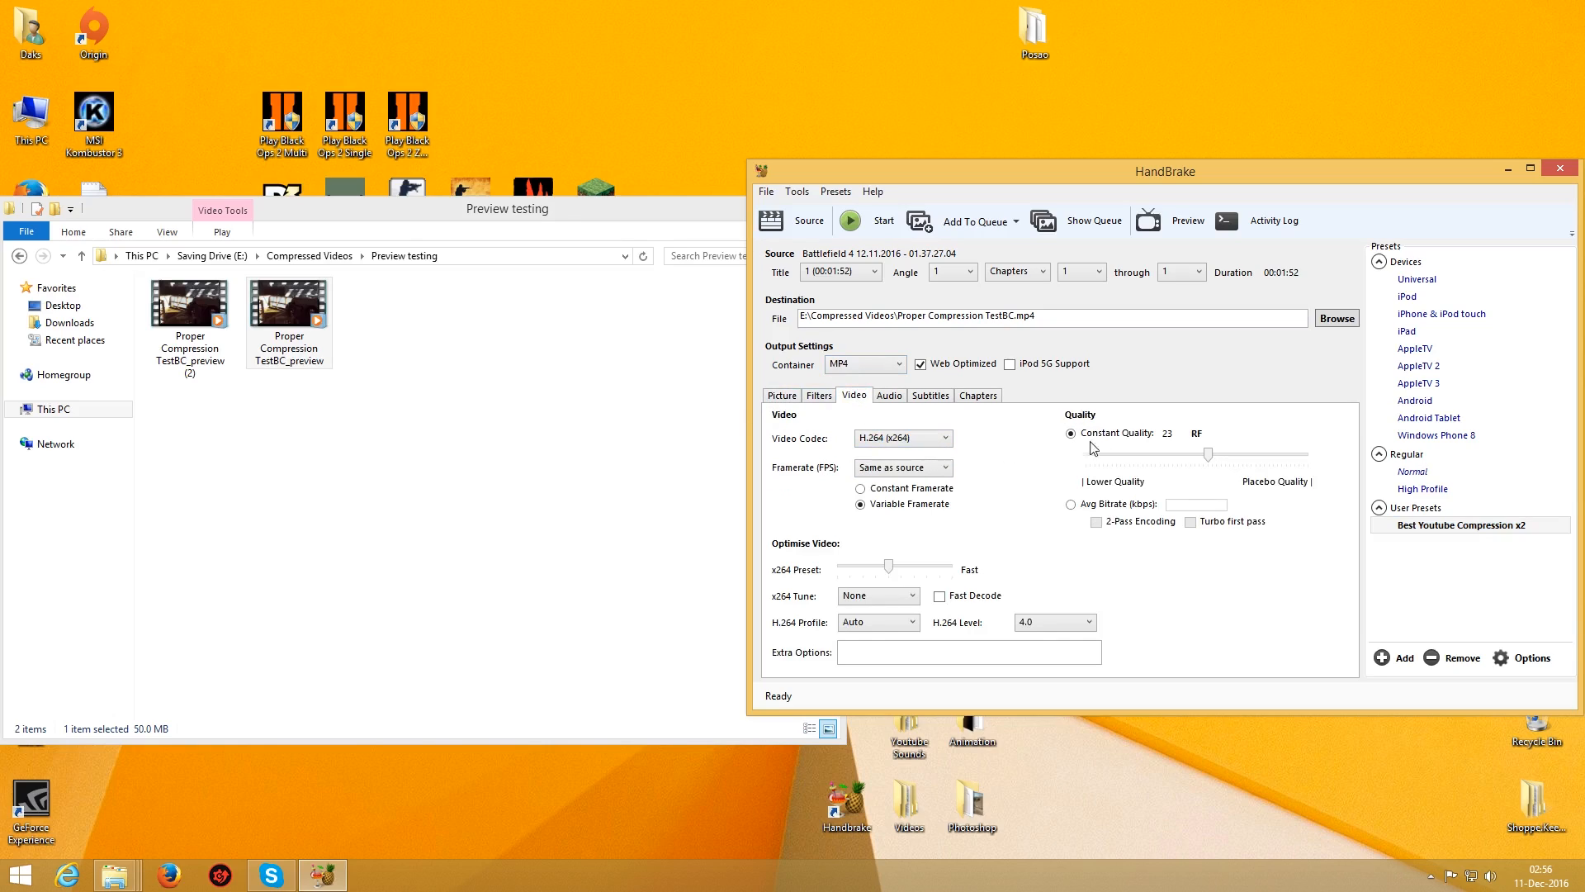
drag(1208, 459, 1199, 459)
drag(890, 568, 928, 571)
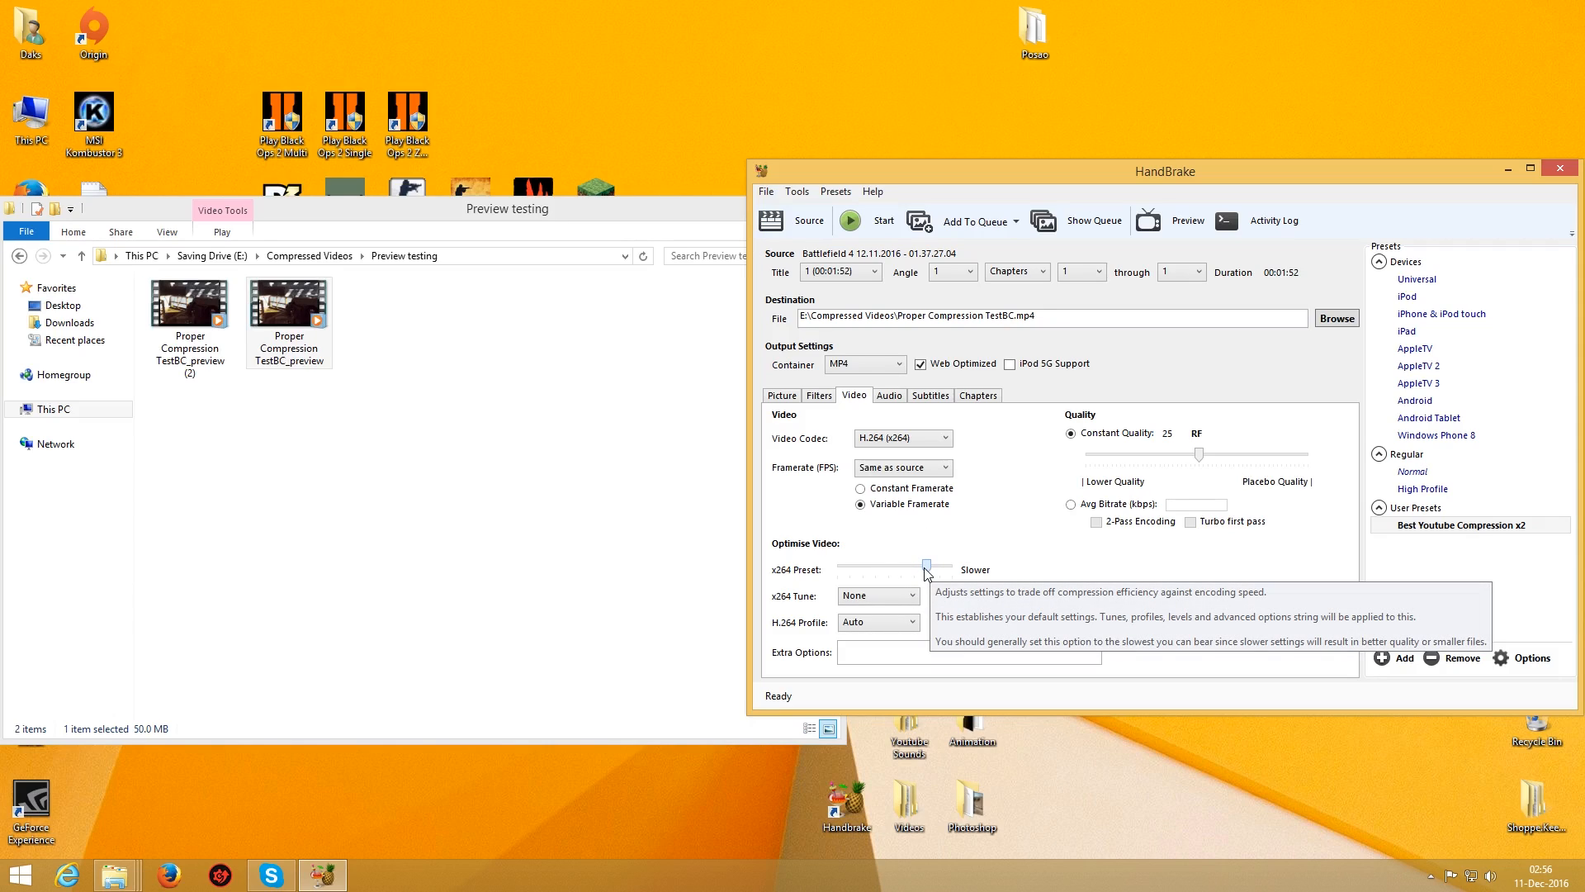
- Keep the x264 preset at Slower, enable Fast Decode and set the H.264 profile to High
drag(933, 571, 931, 574)
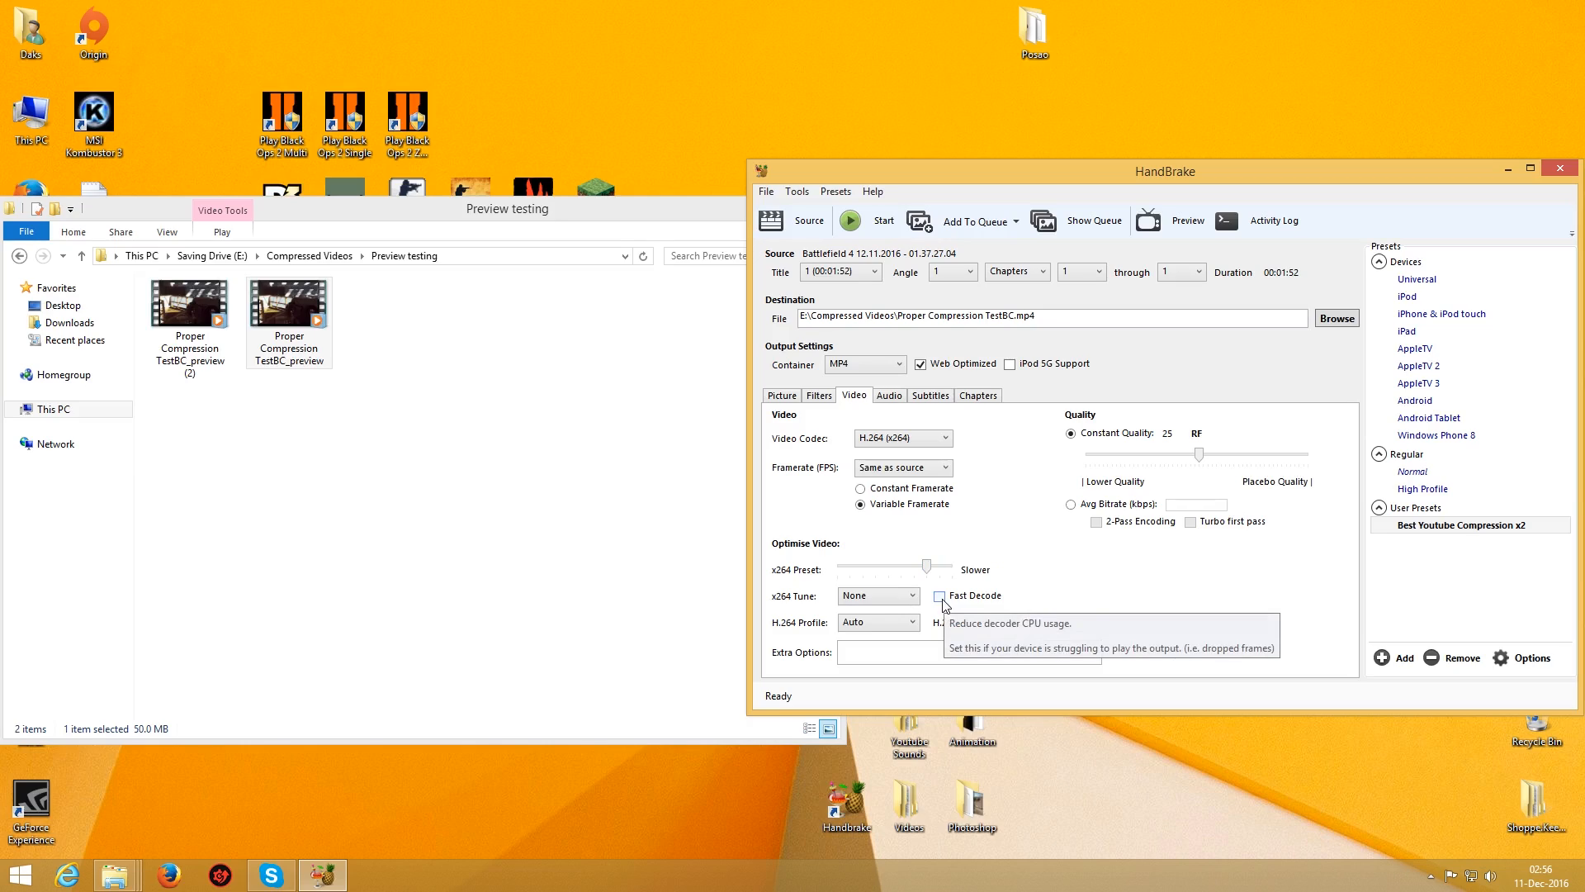
click(940, 597)
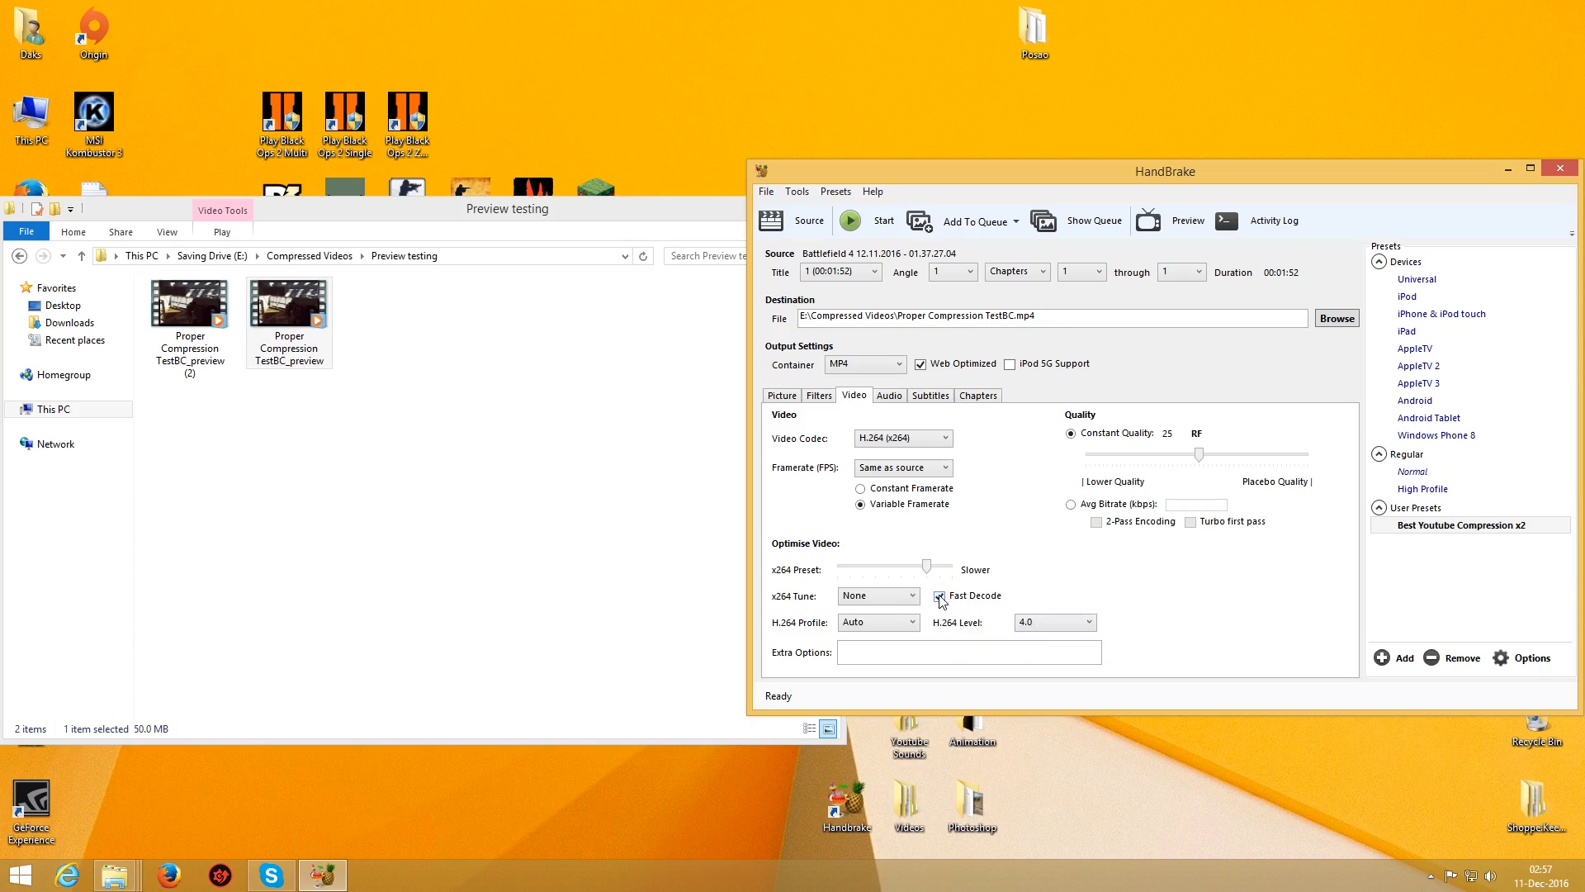
click(868, 624)
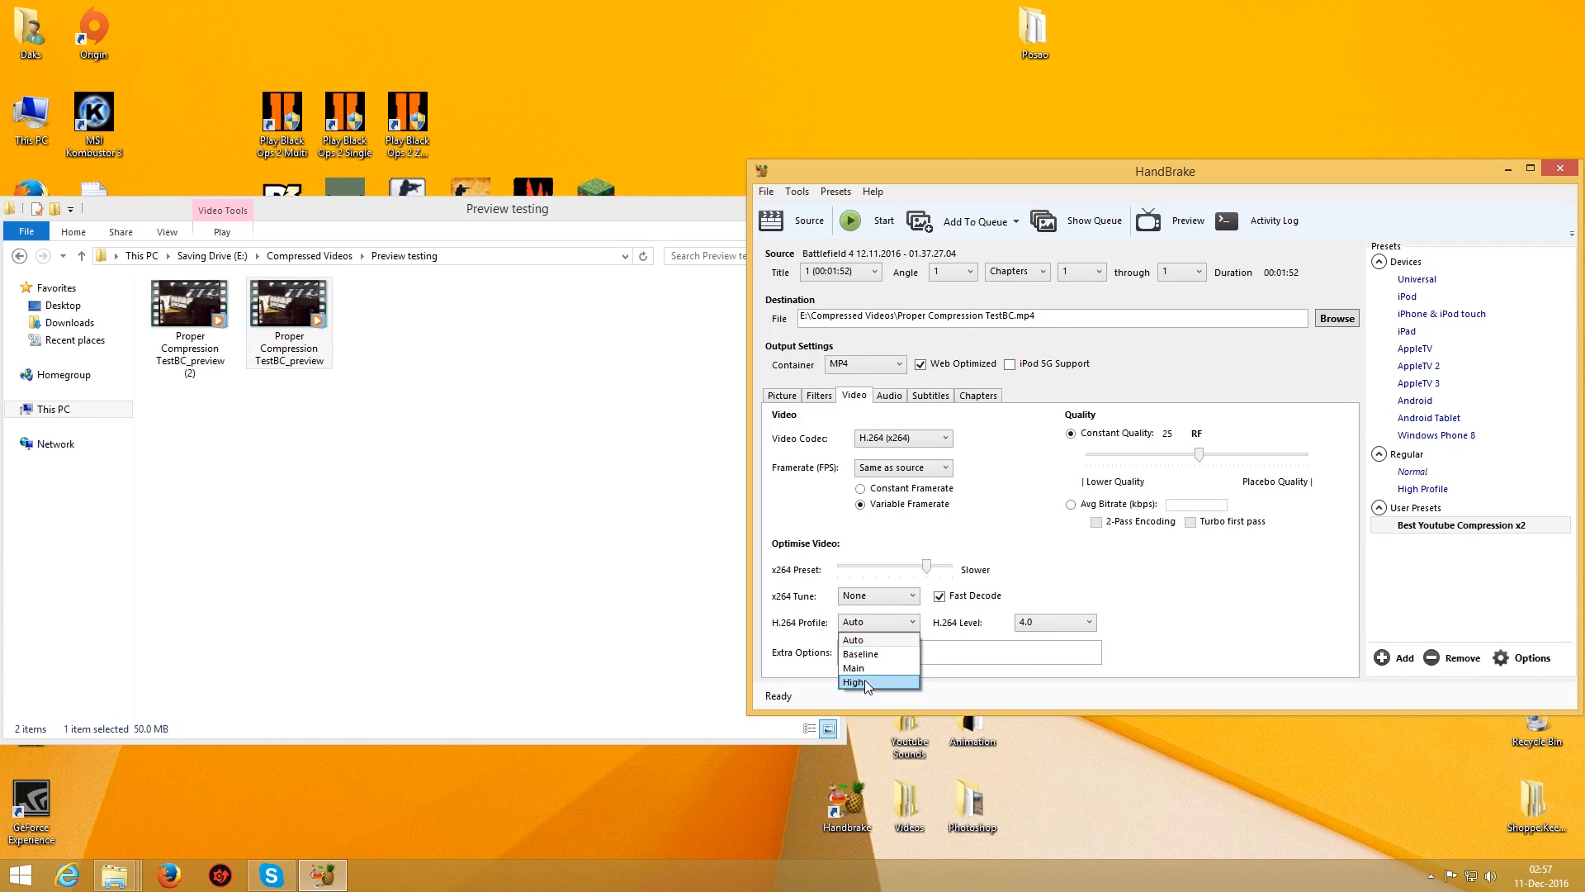
click(867, 682)
click(877, 631)
click(879, 632)
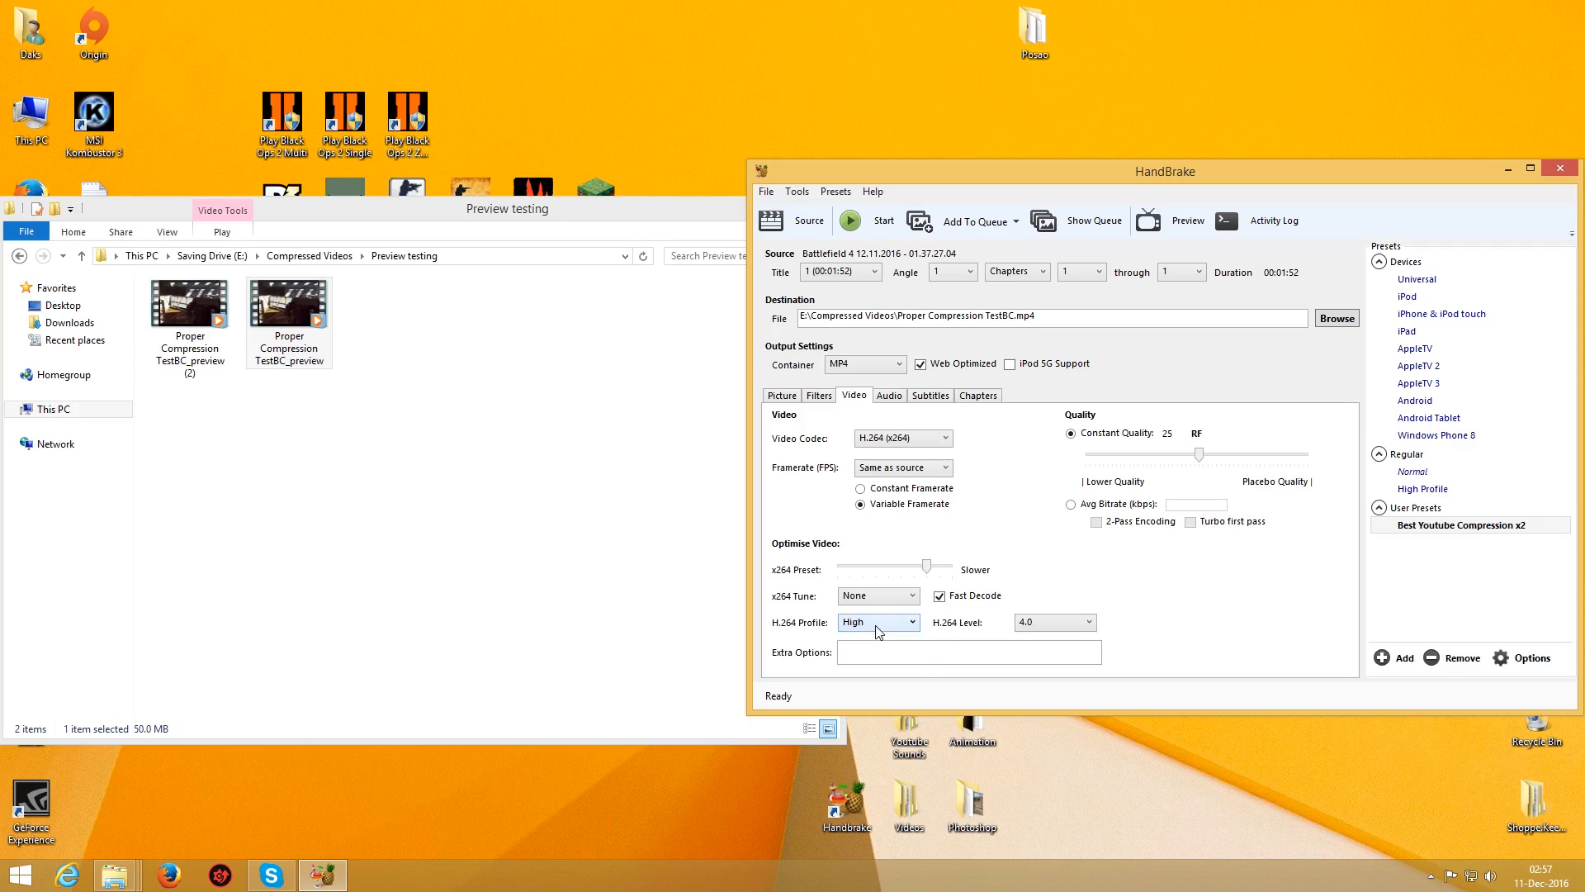
- Set the H.264 level to 4.2, keeping the High profile in the video settings
click(1068, 624)
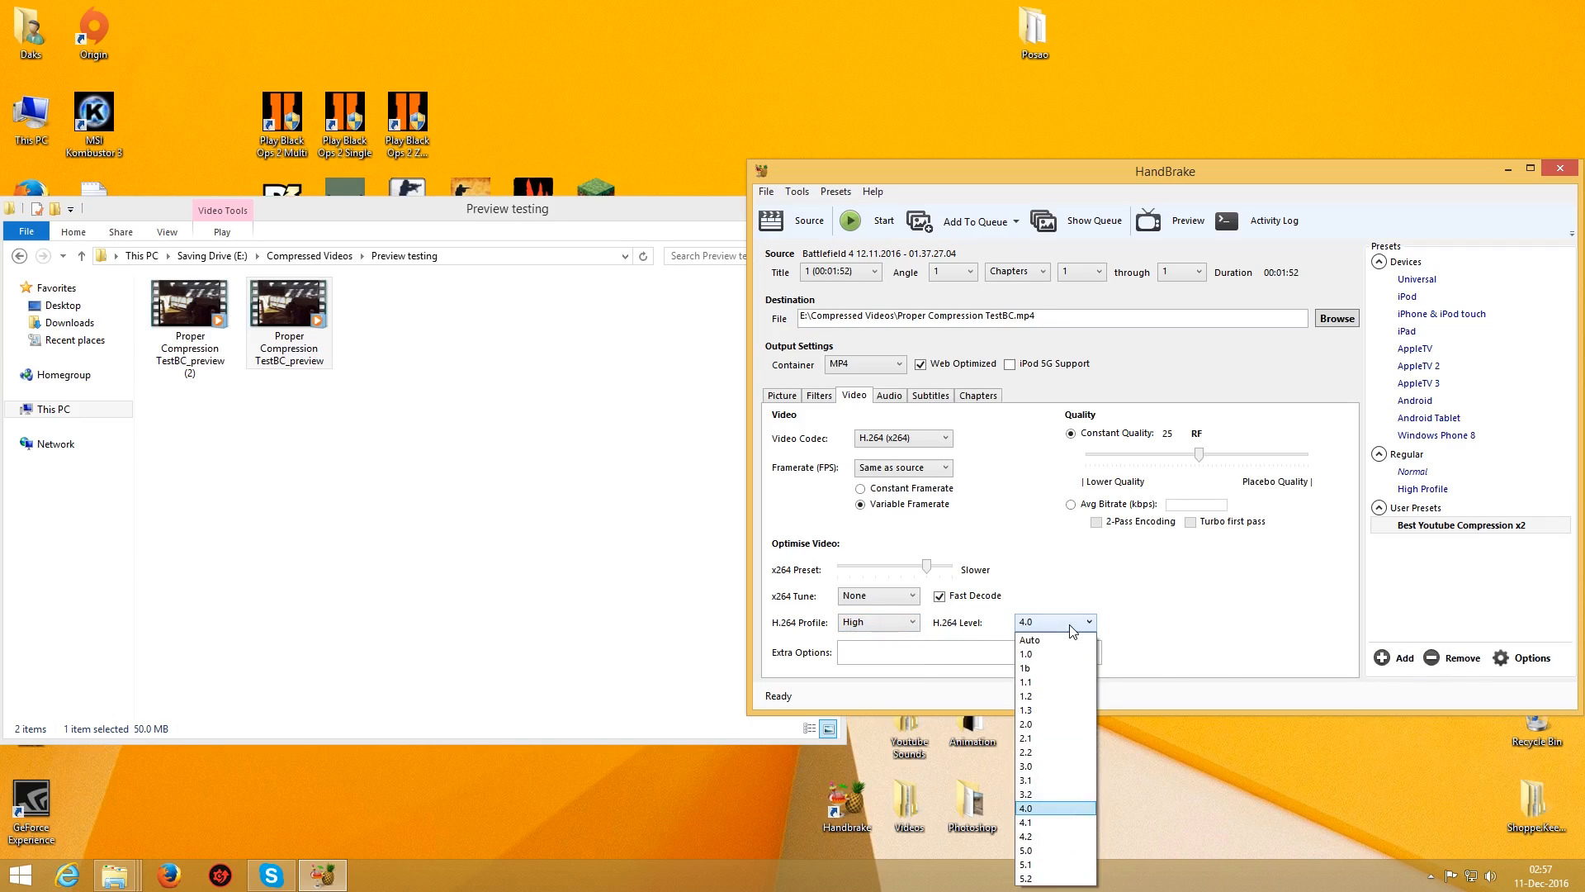
click(1026, 837)
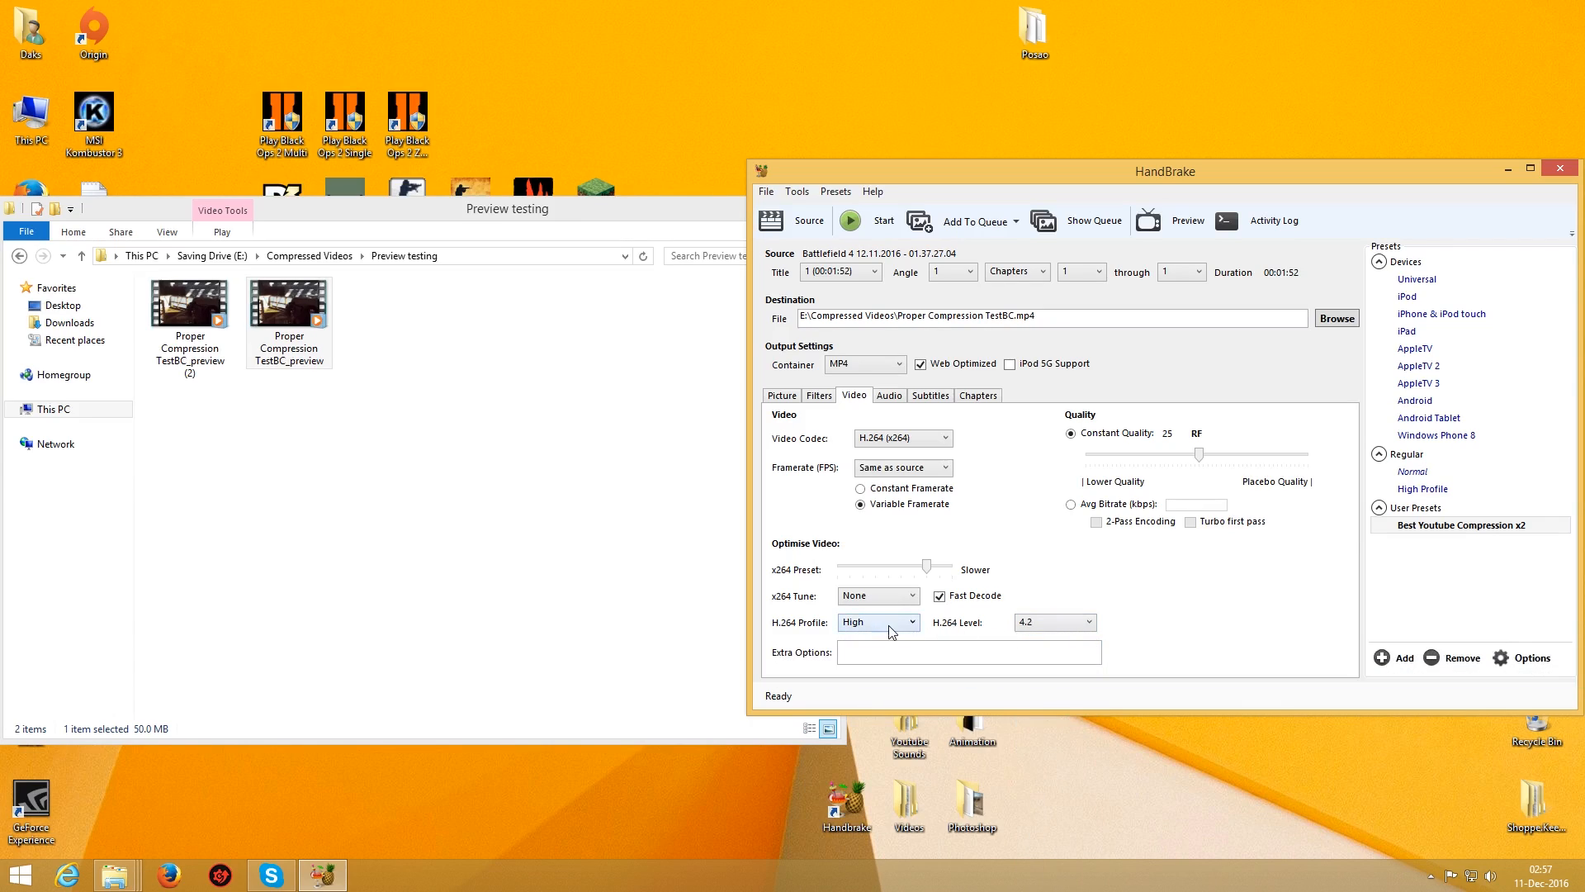
click(1026, 625)
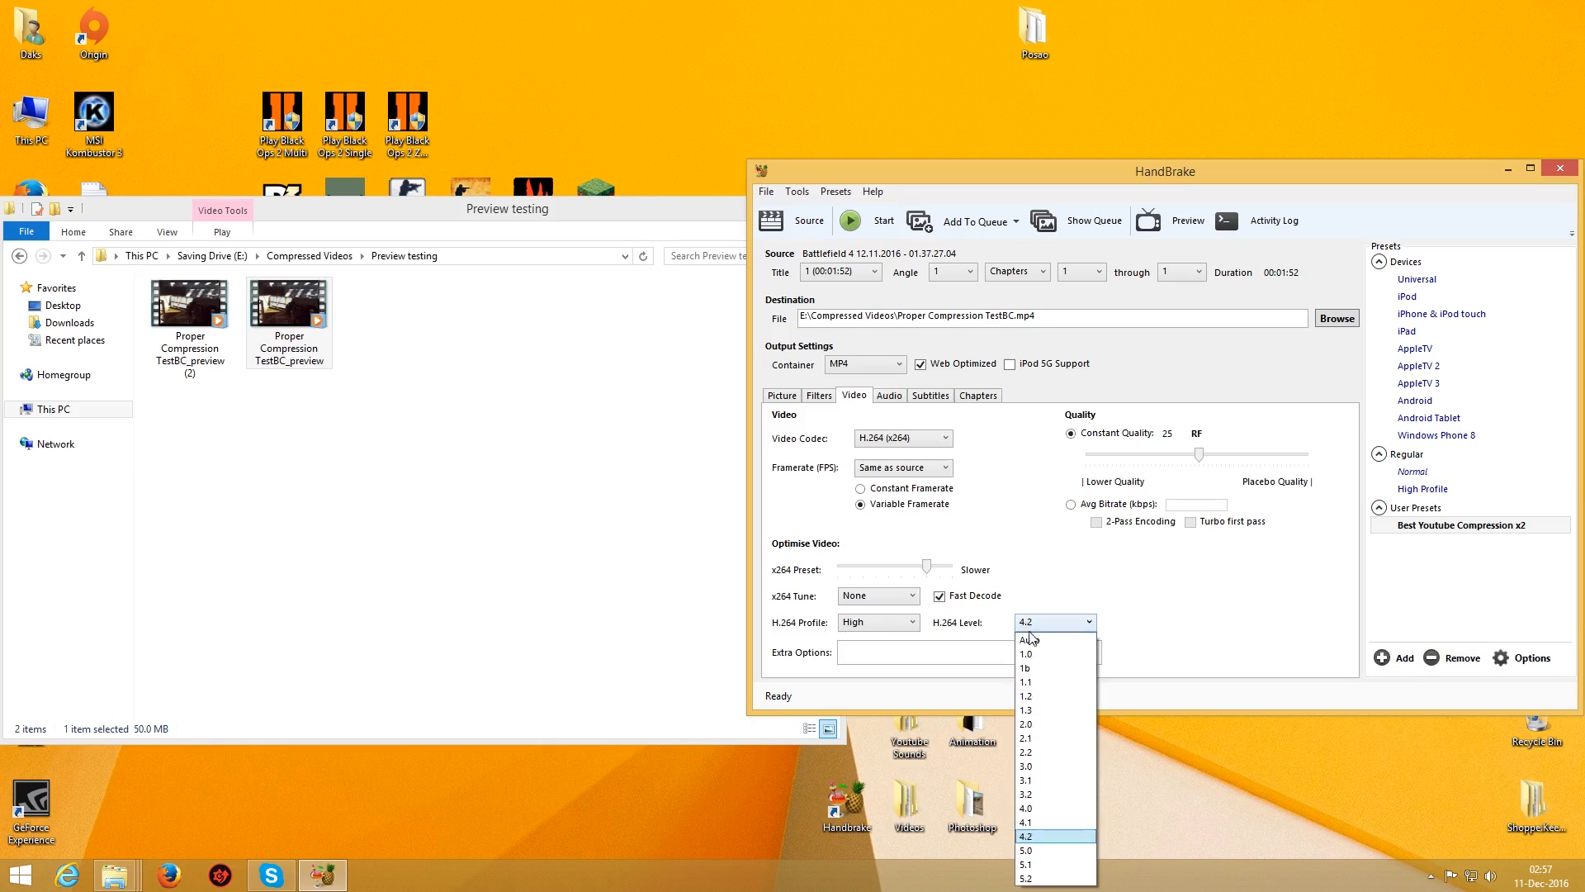
click(906, 632)
click(900, 631)
click(897, 632)
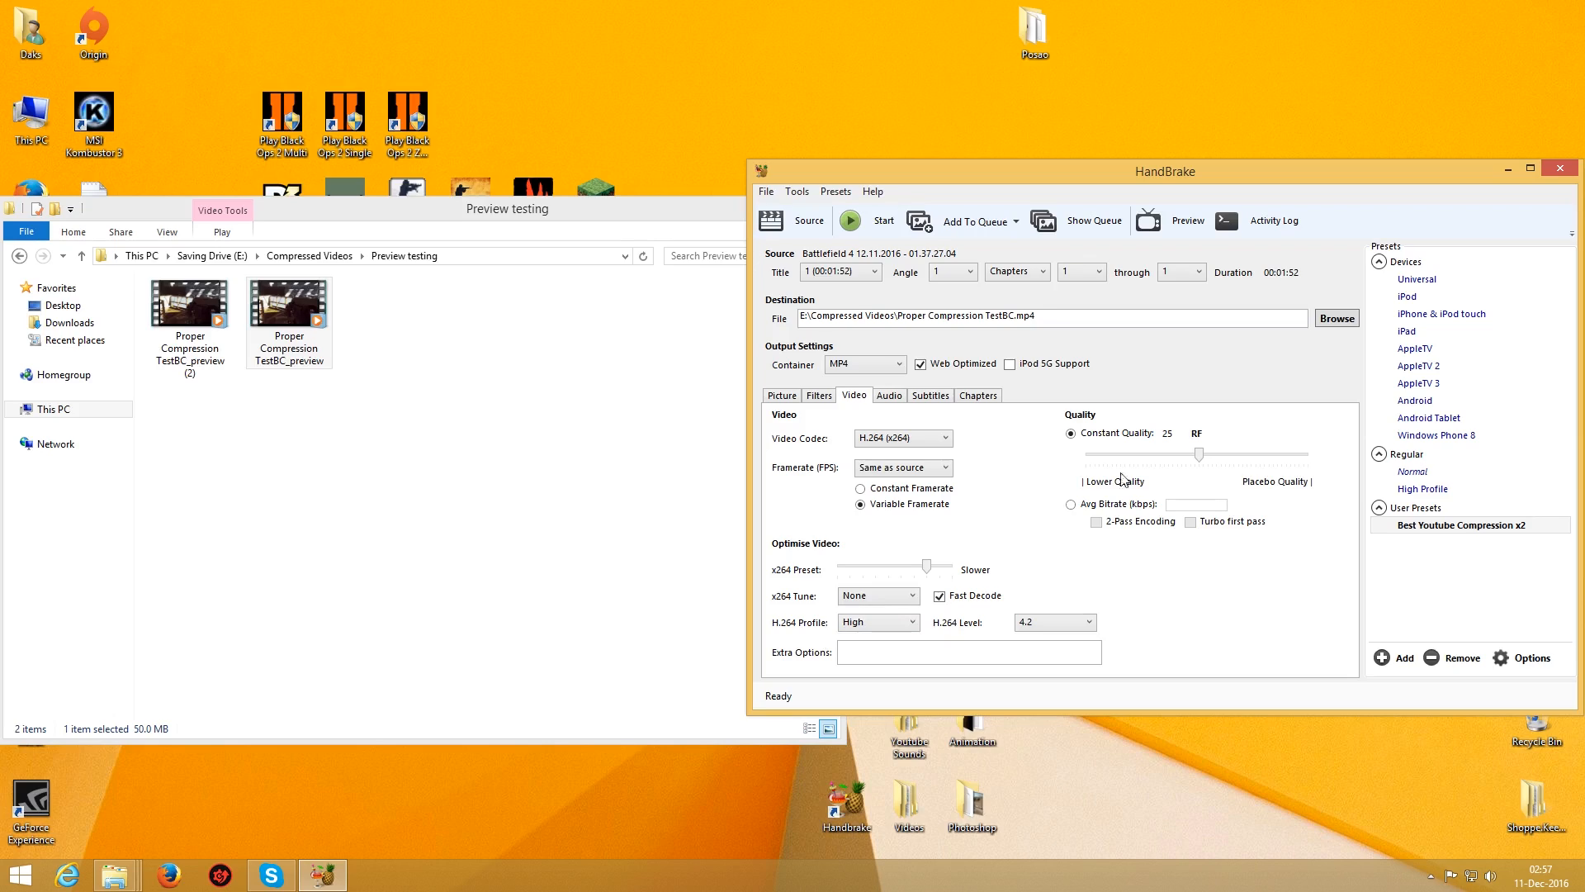
- In the audio settings, set the track's codec to MP3 and its bitrate to 160
click(891, 398)
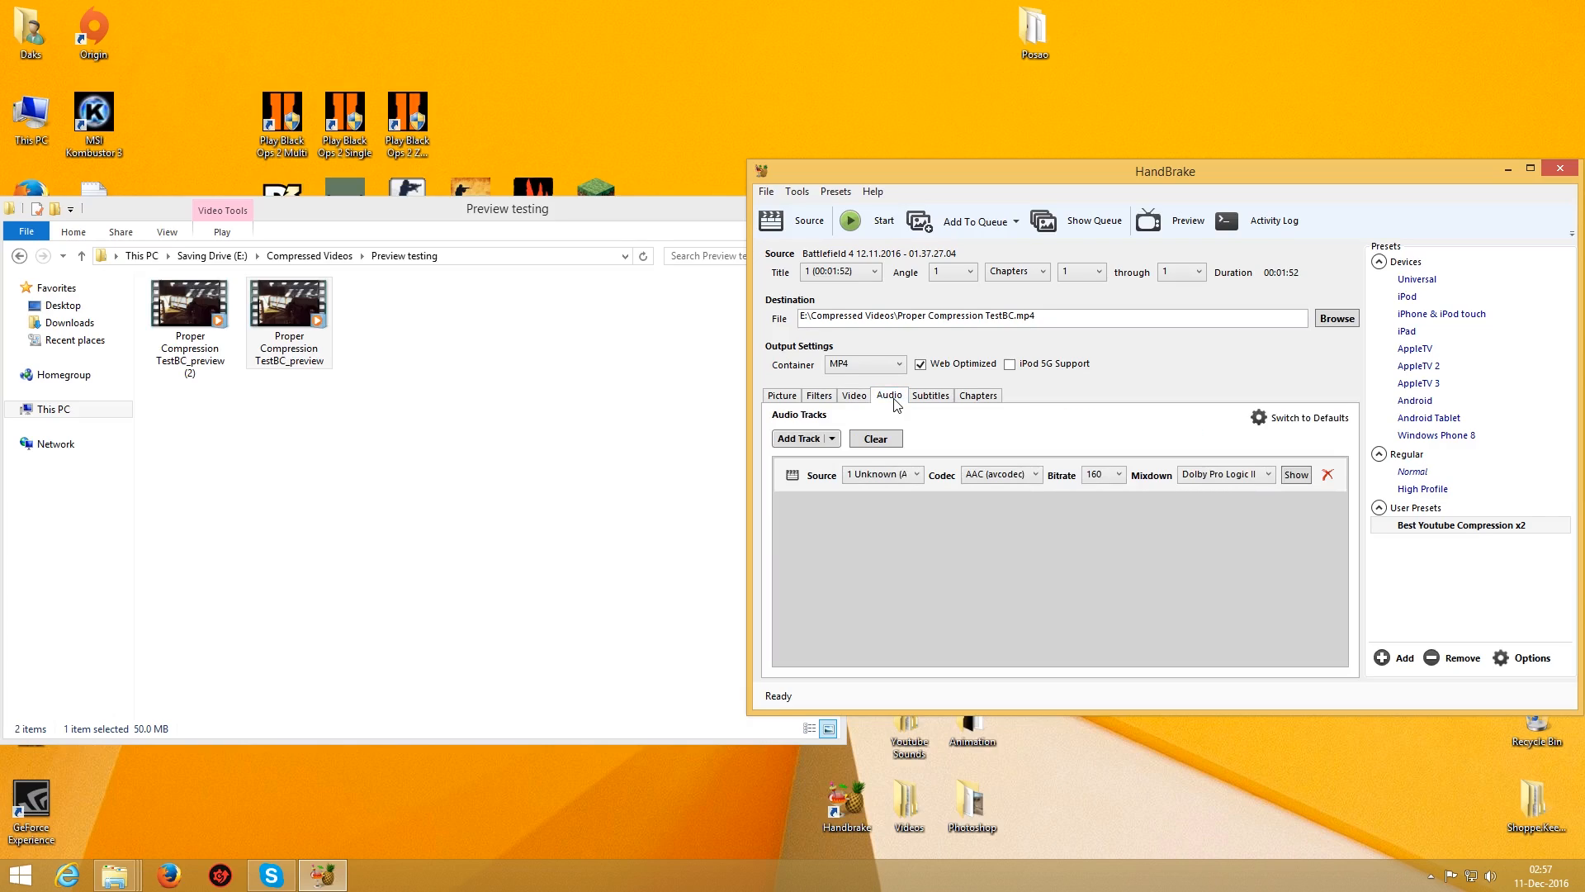
click(1009, 477)
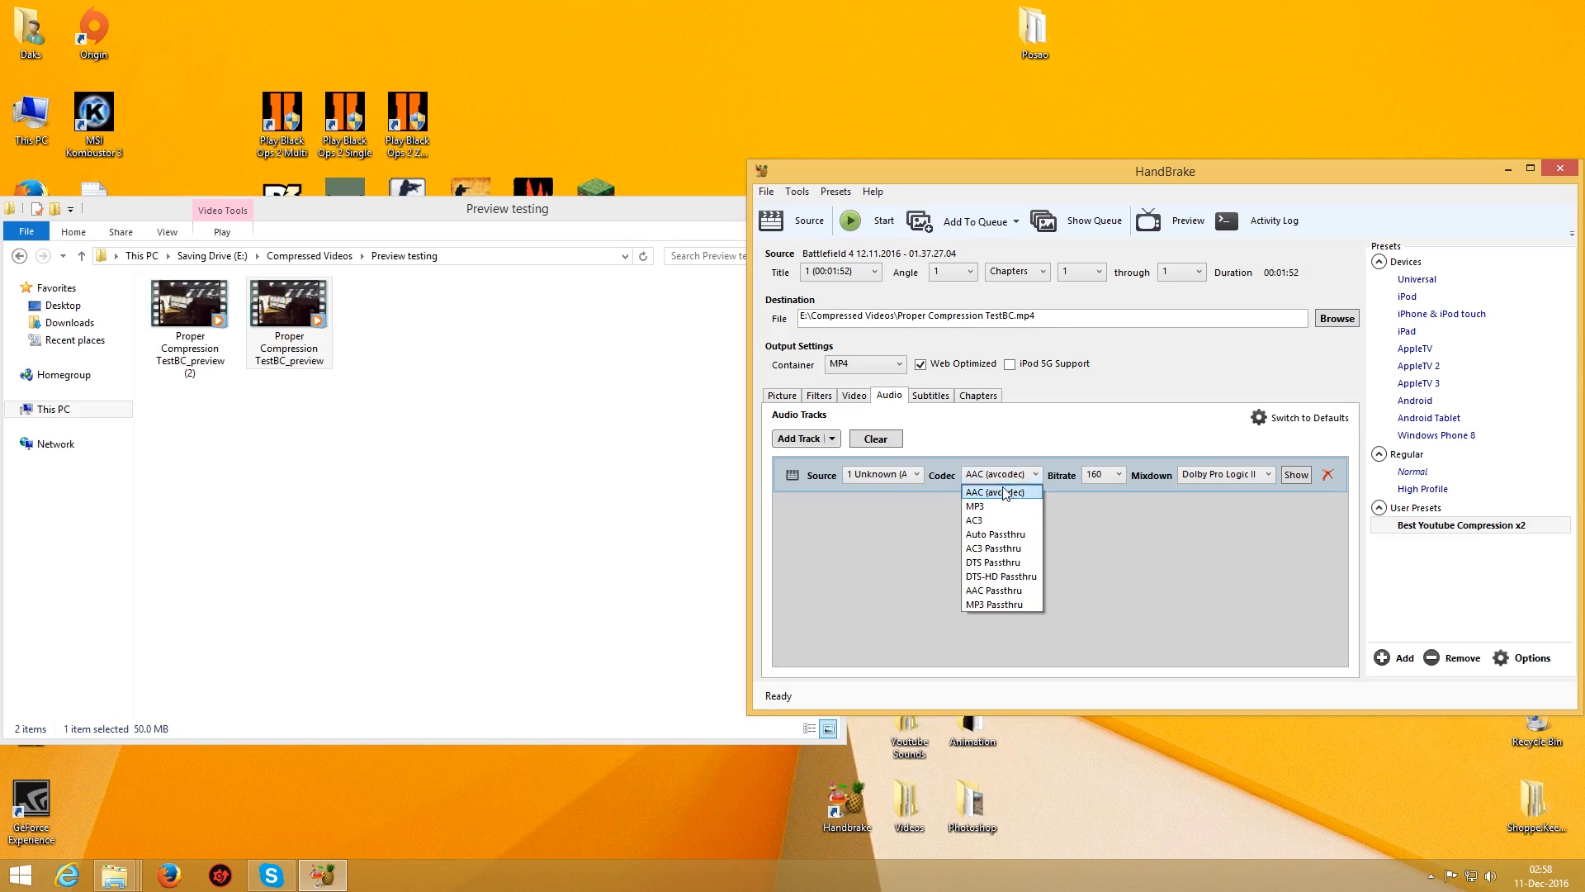
click(994, 502)
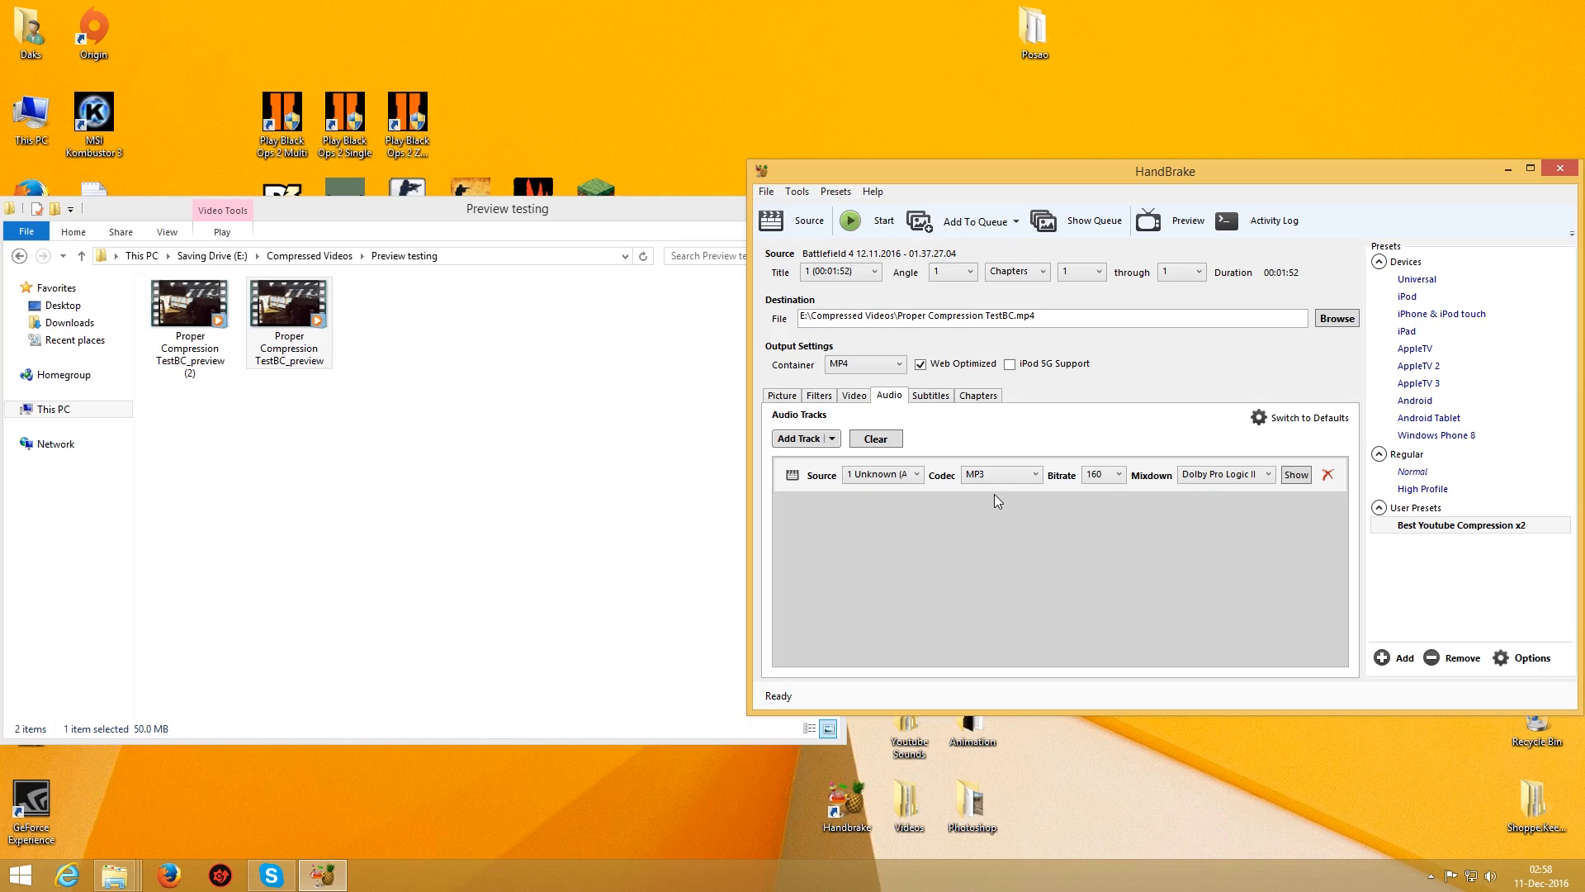
click(1104, 474)
click(1112, 619)
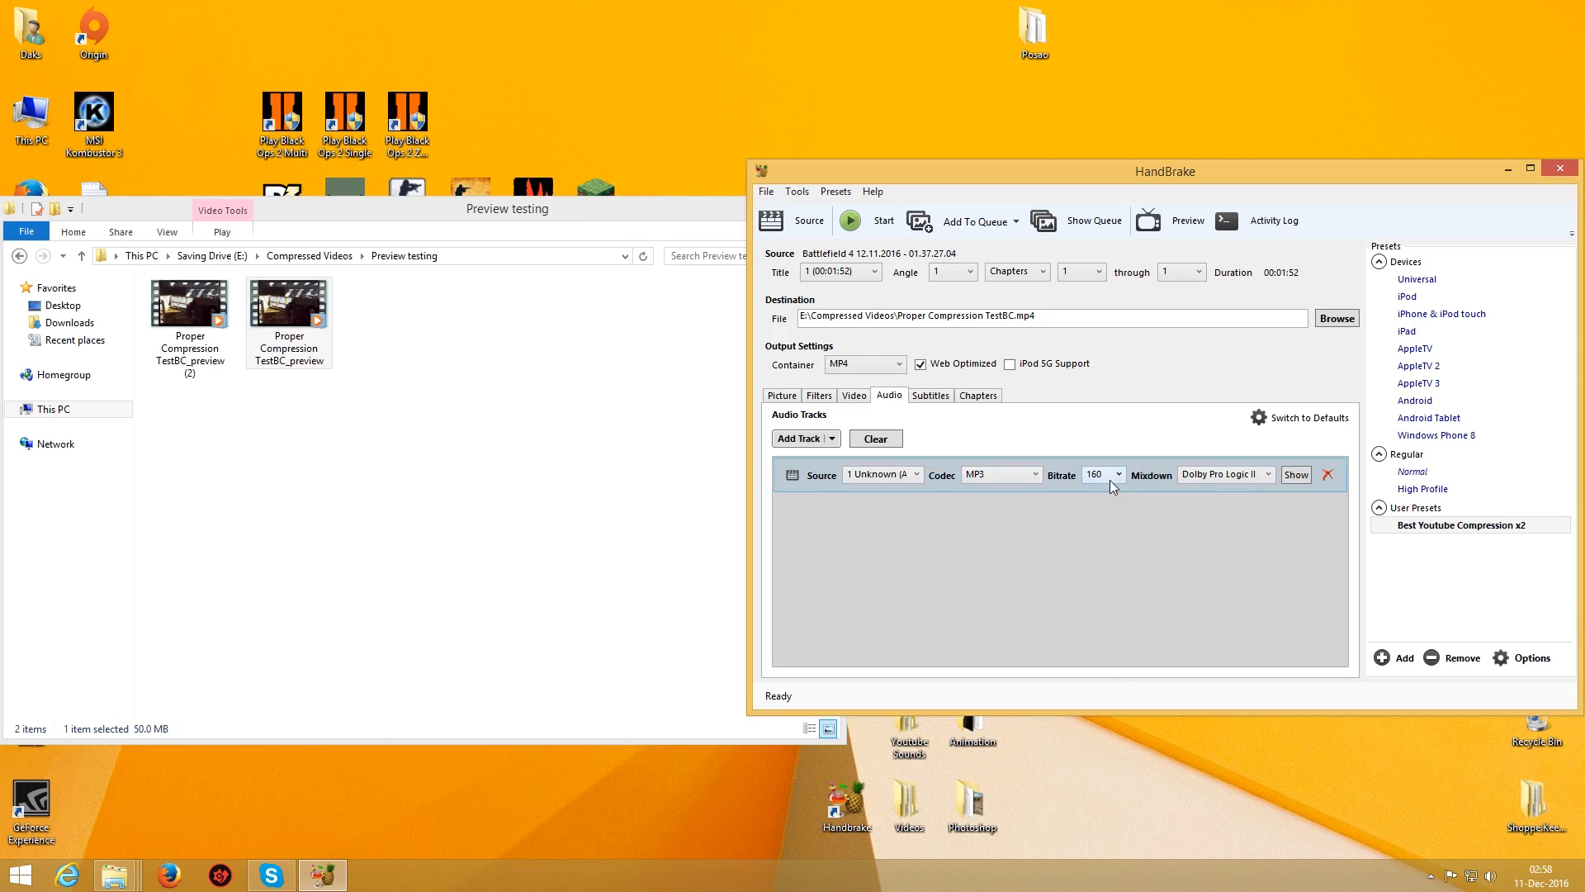
click(1104, 474)
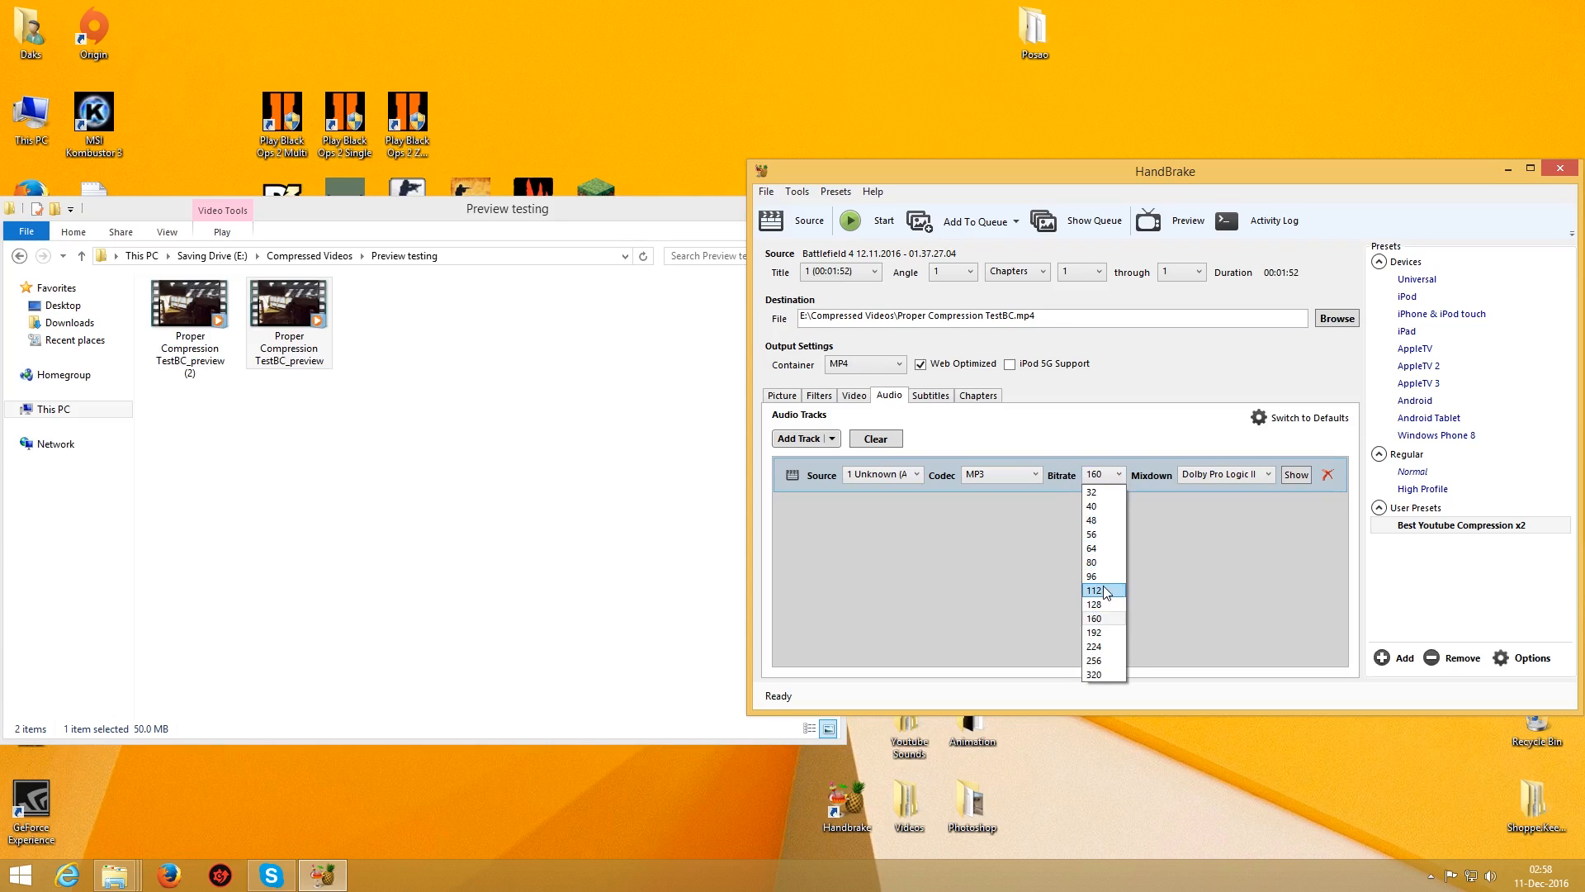
- Set the audio track's mixdown to Stereo
click(1247, 482)
click(1248, 482)
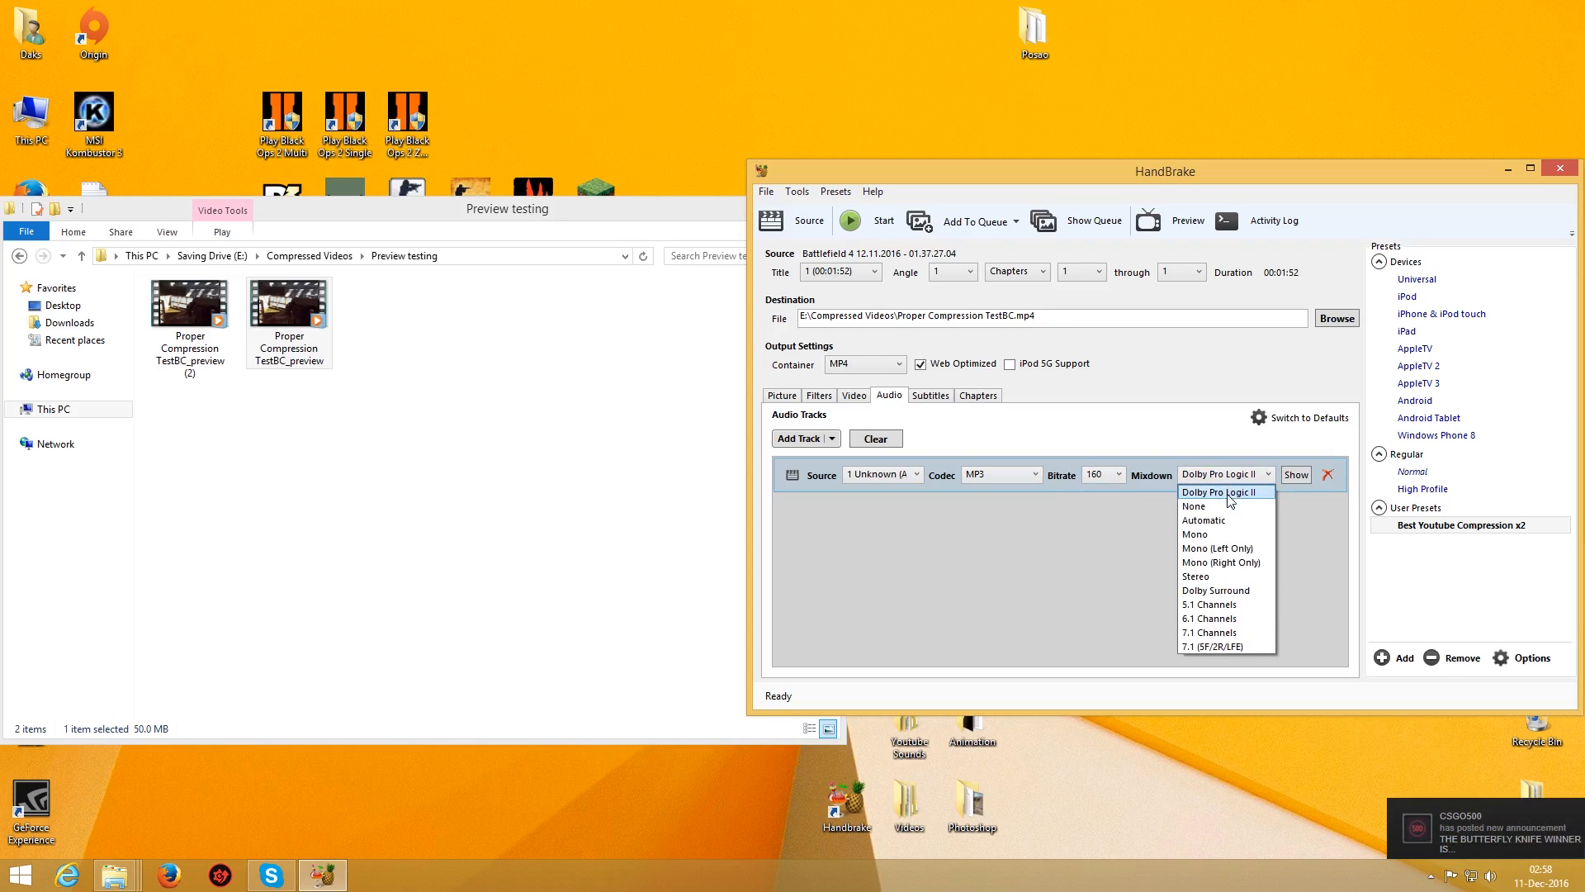
click(1213, 577)
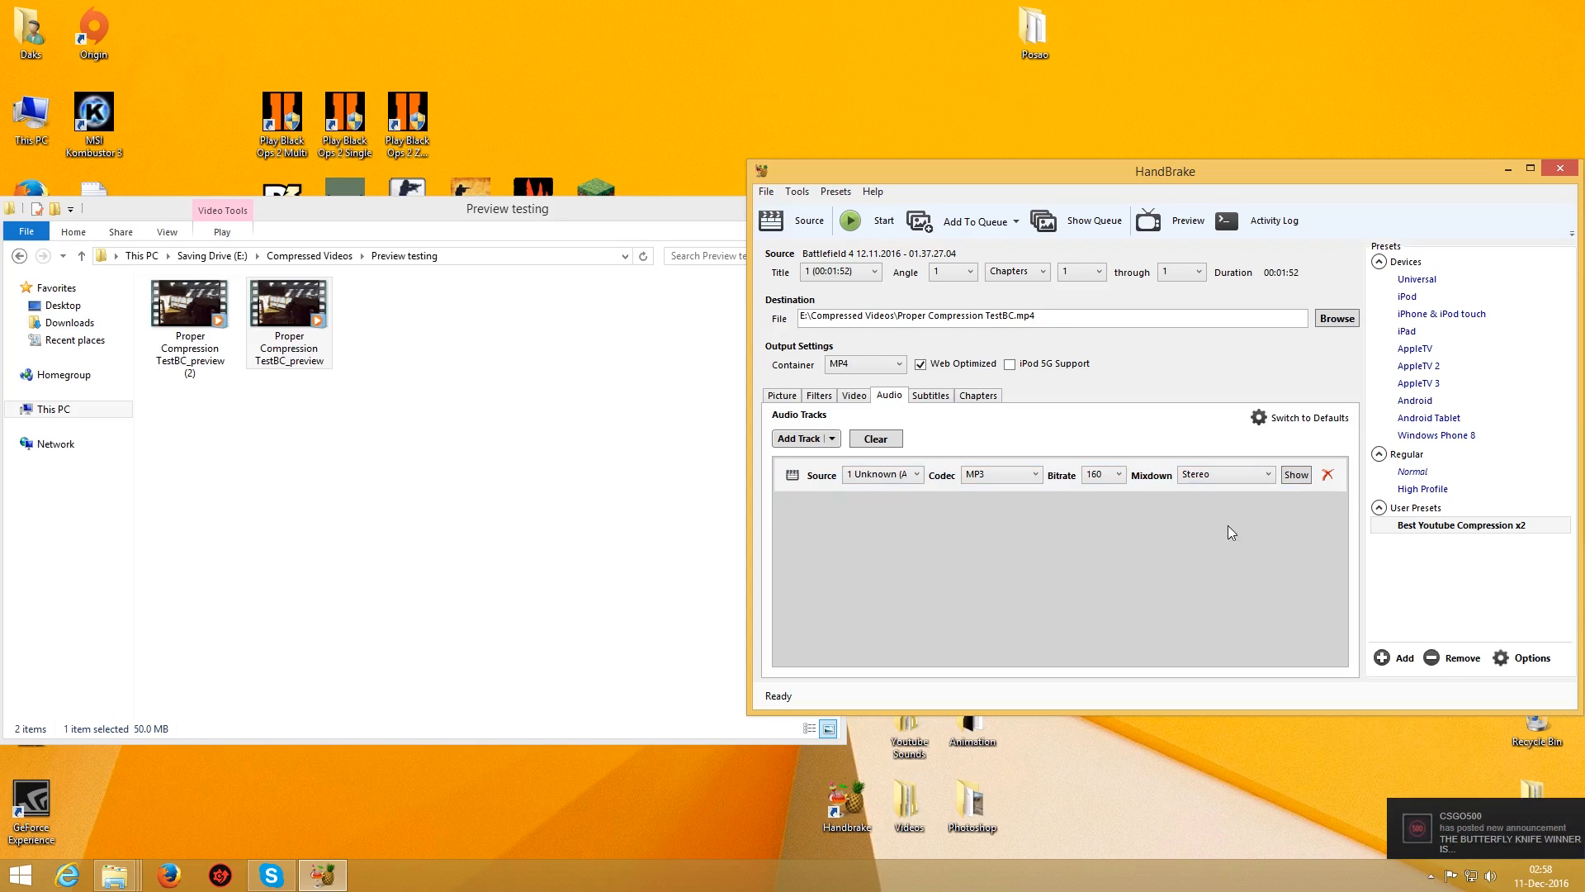
- Expand the audio track's extra options, set the samplerate to 24 and collapse the options again
click(1297, 475)
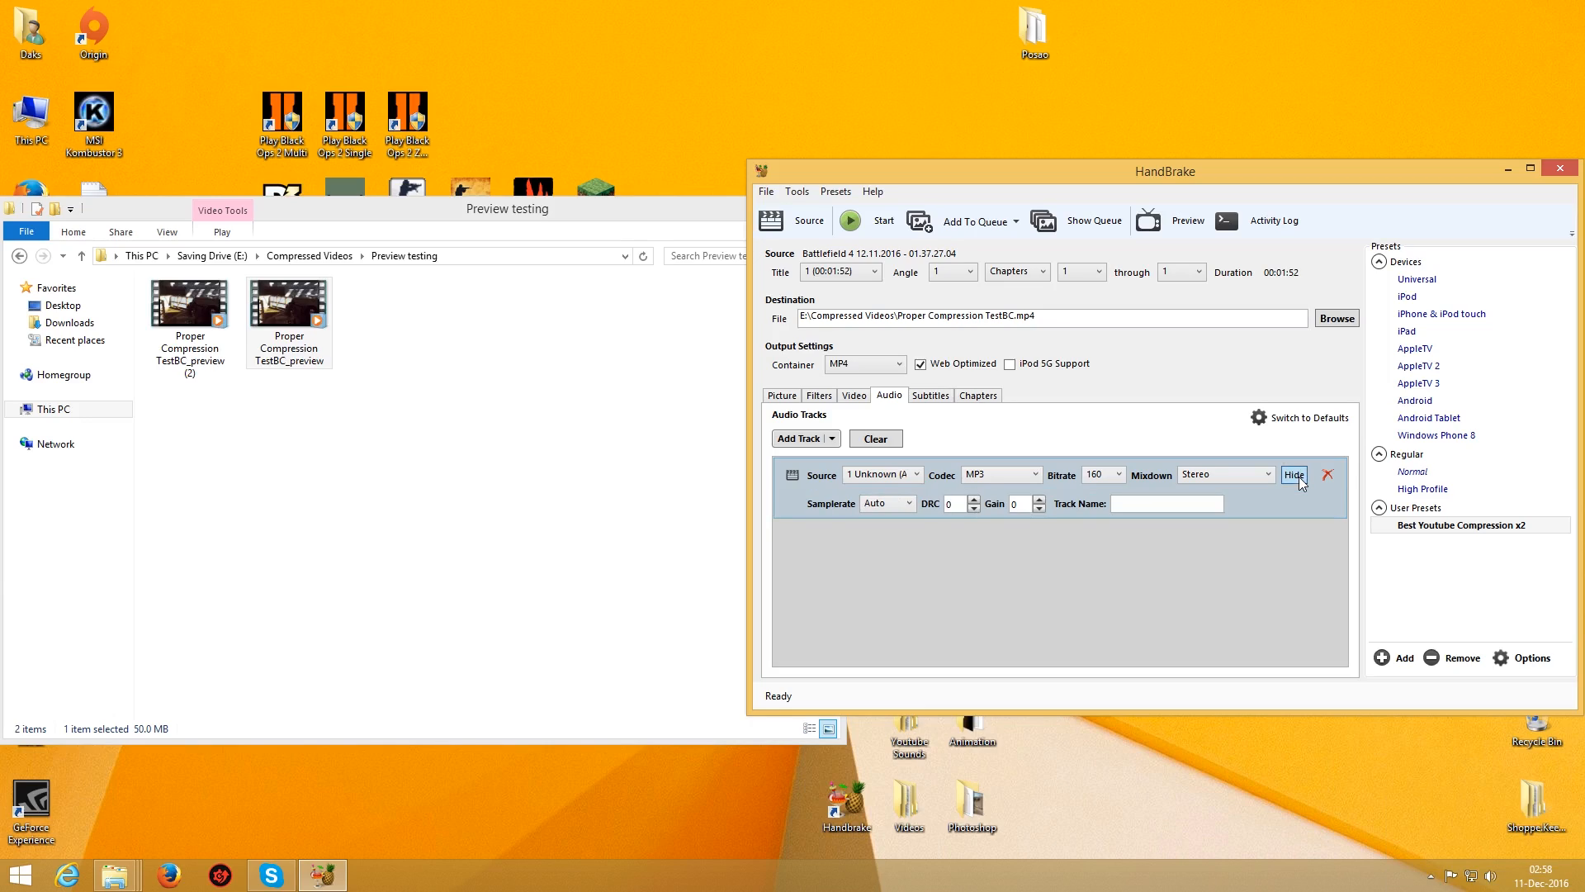
click(1298, 479)
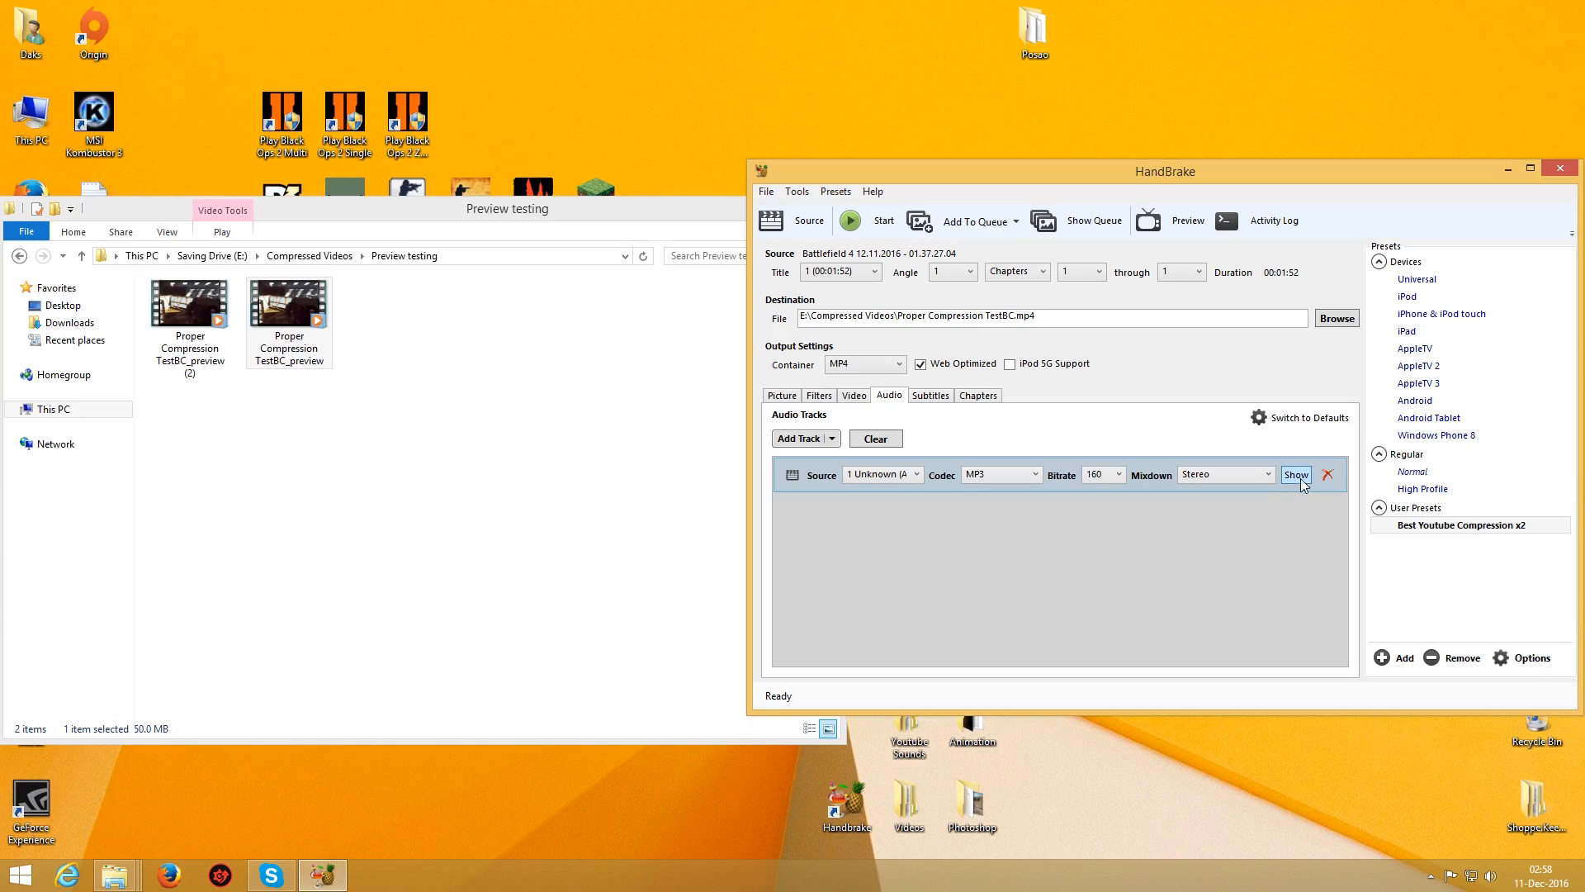
click(1296, 477)
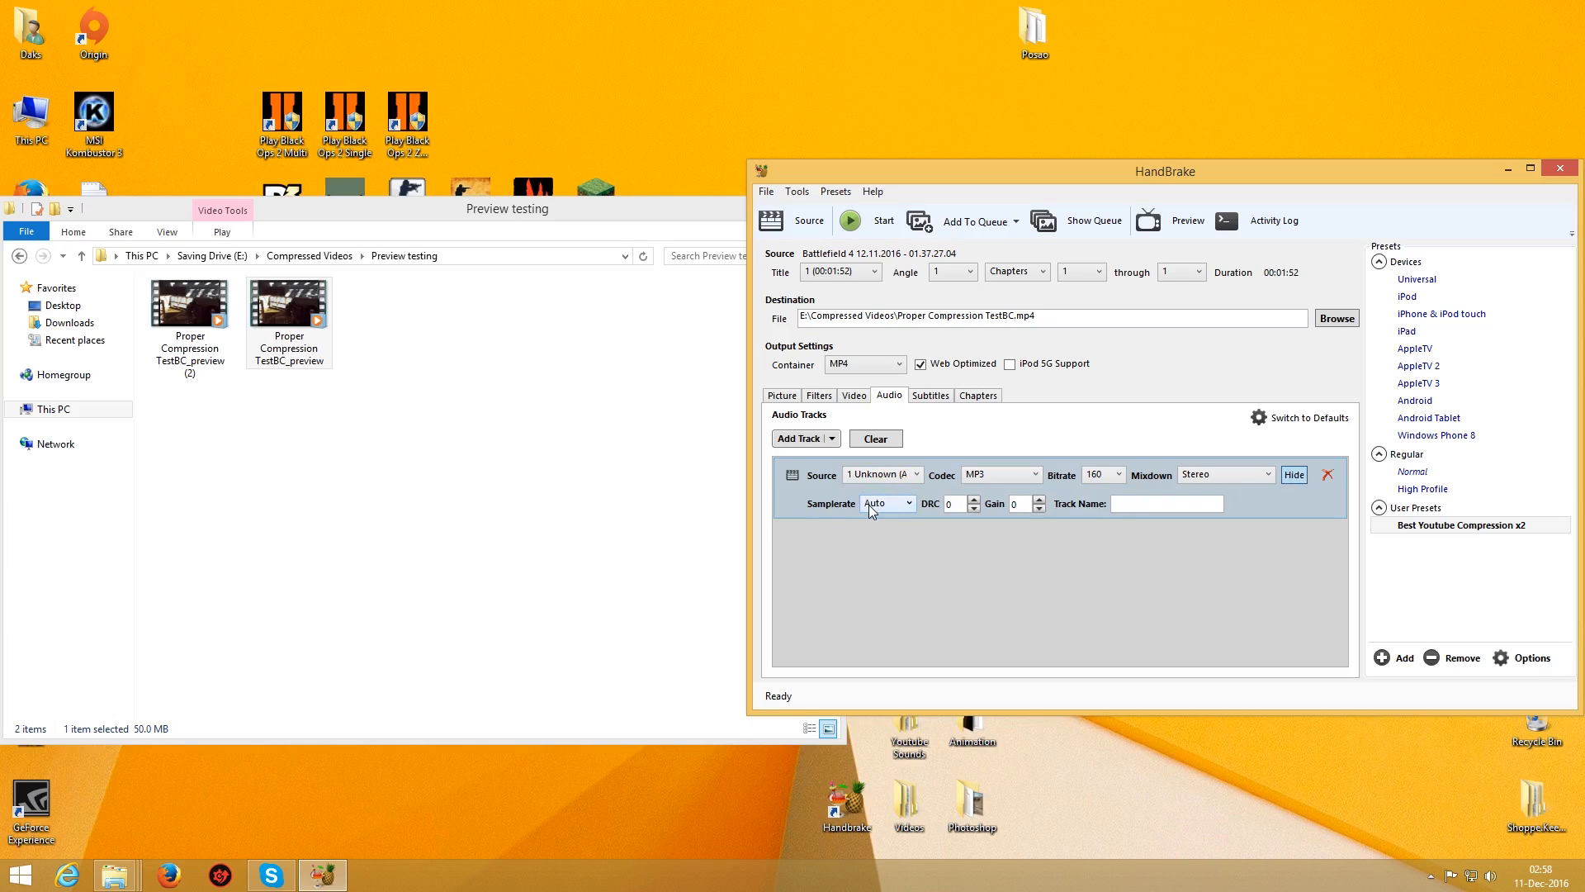
click(890, 505)
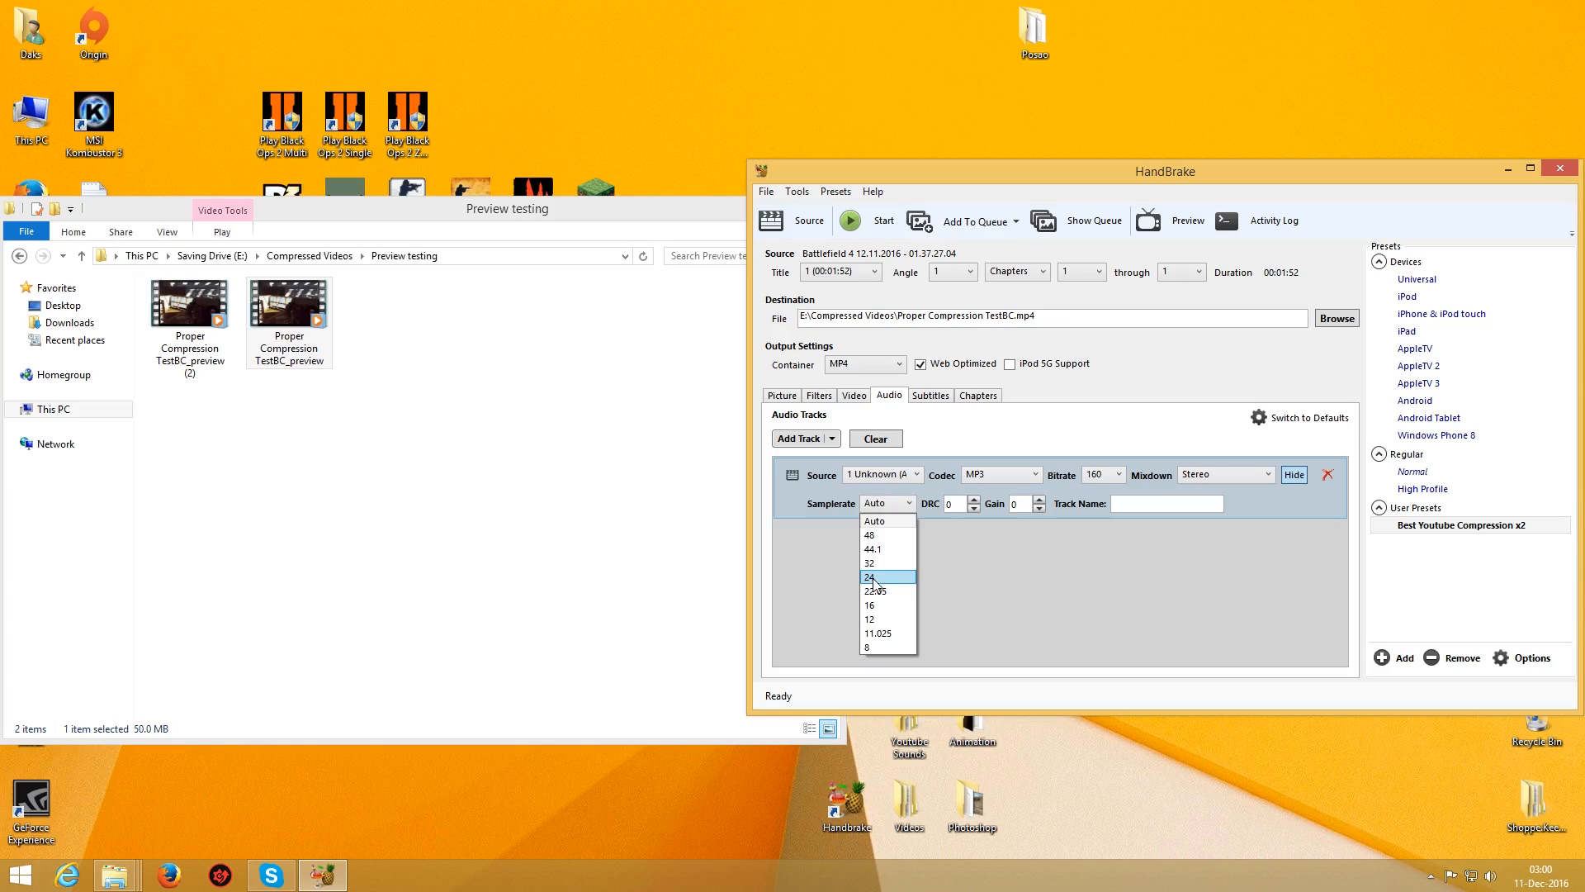
click(874, 578)
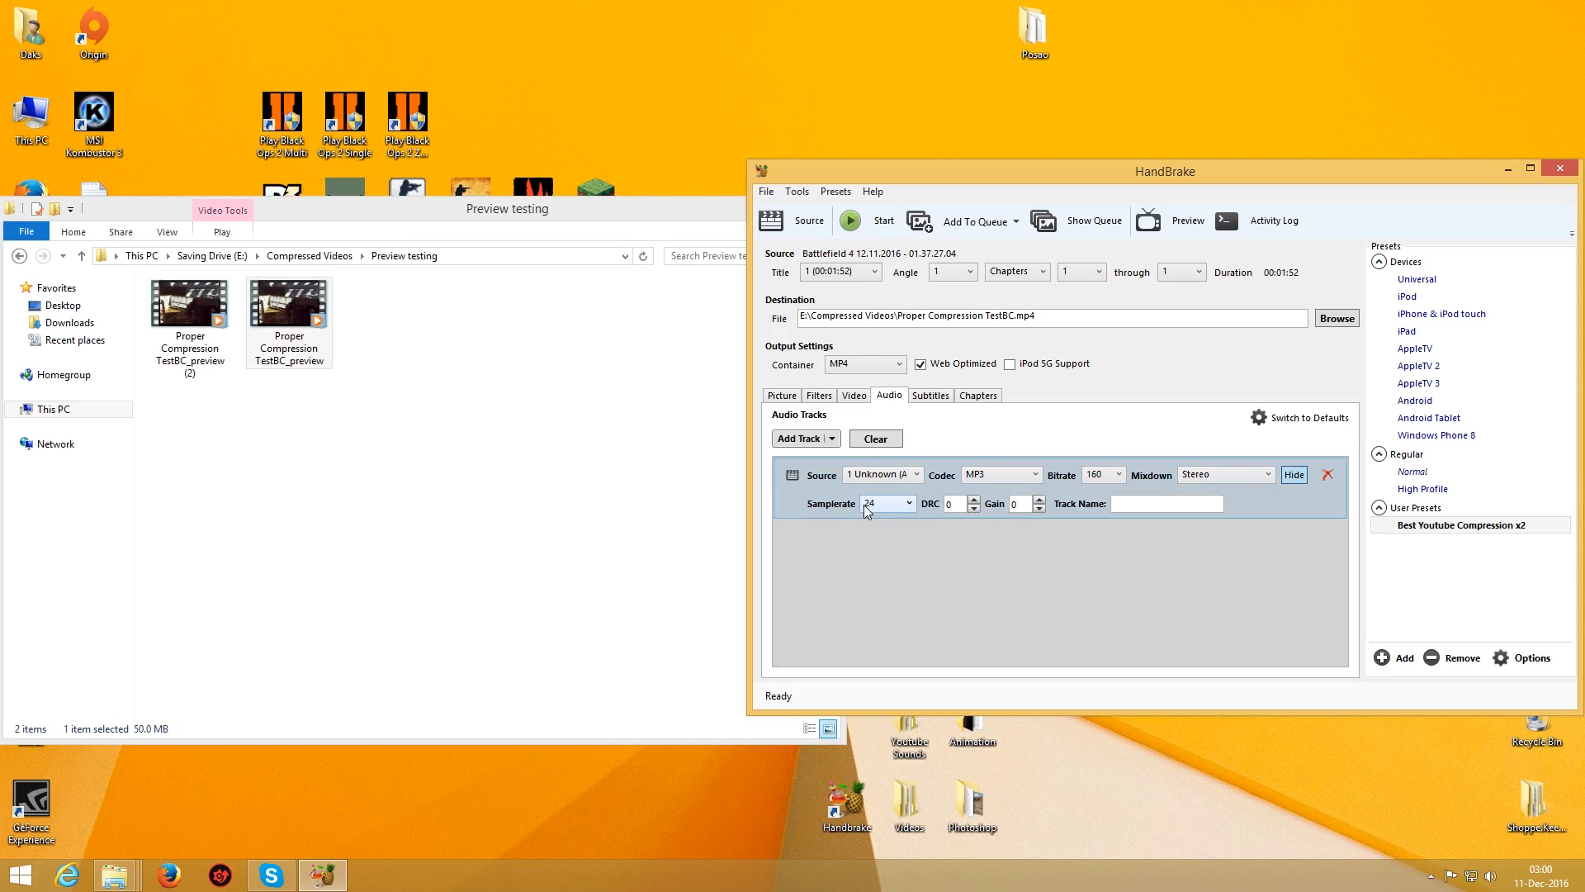
click(1294, 475)
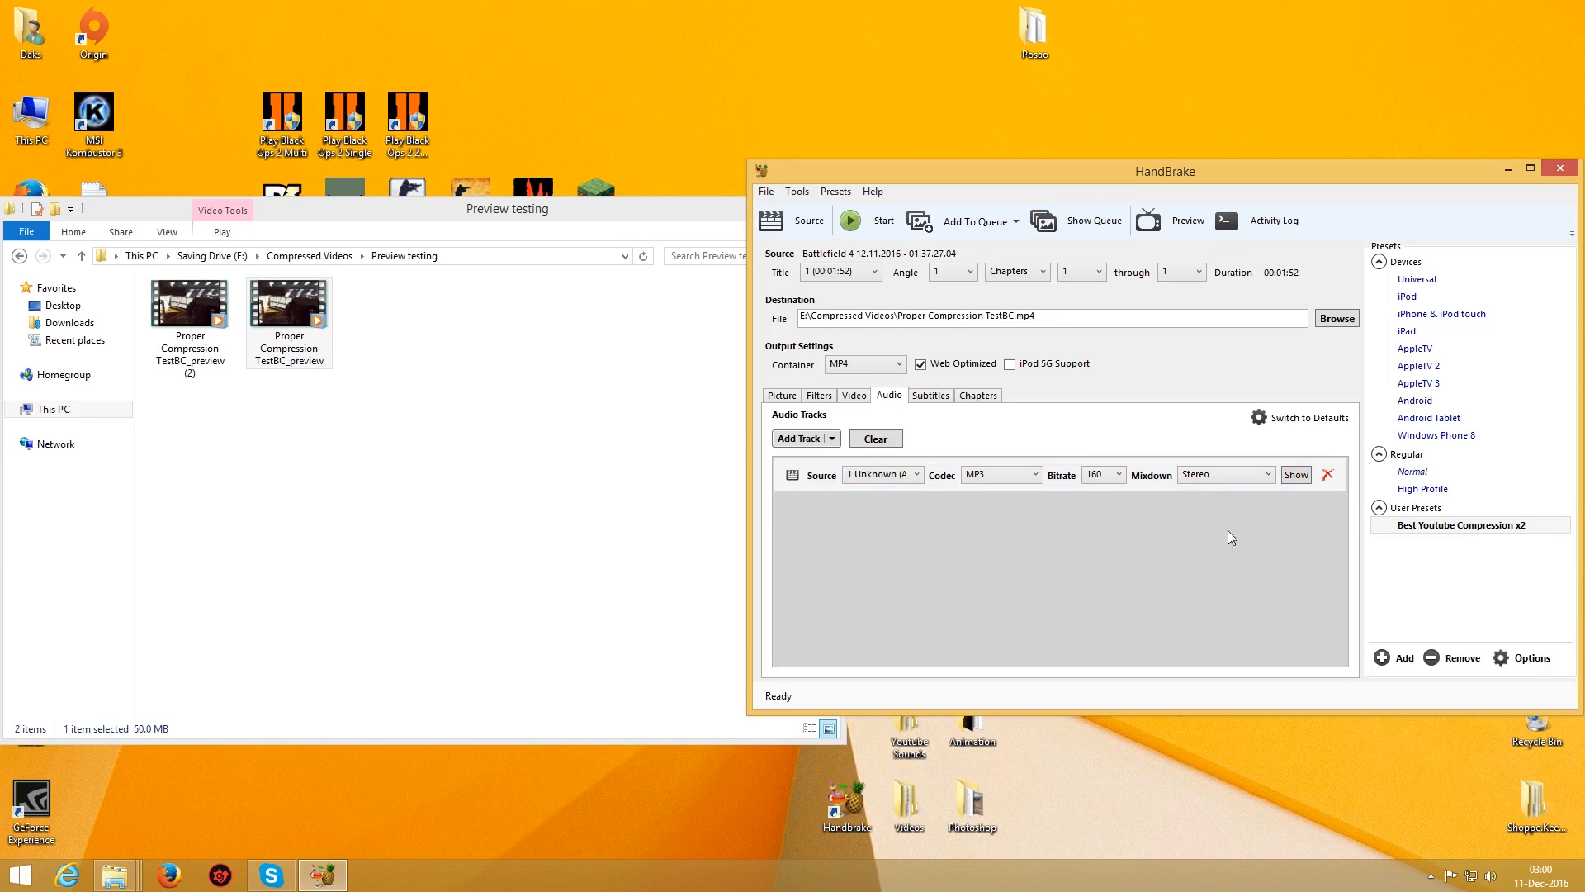